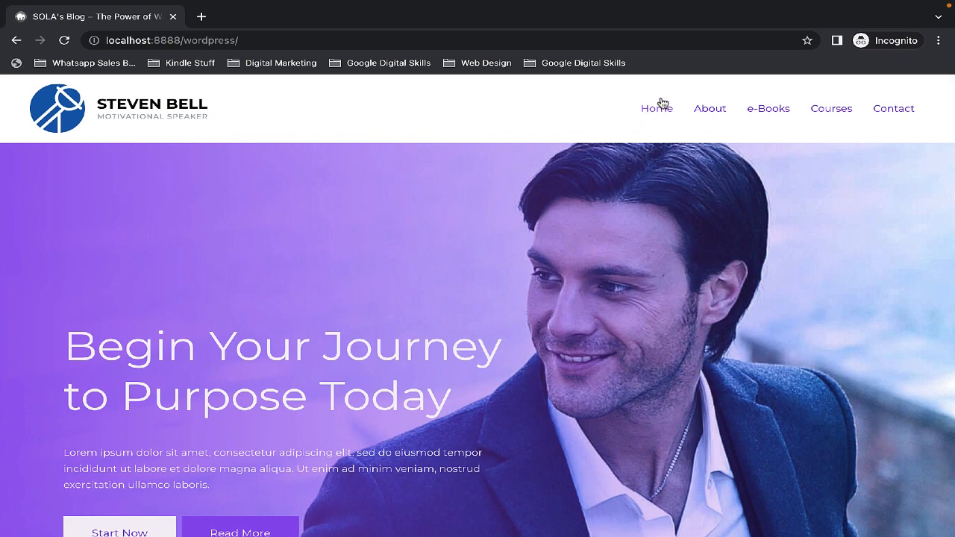
- Browse the Steven Bell demo site's About page, then scroll through every section of its home page
click(734, 110)
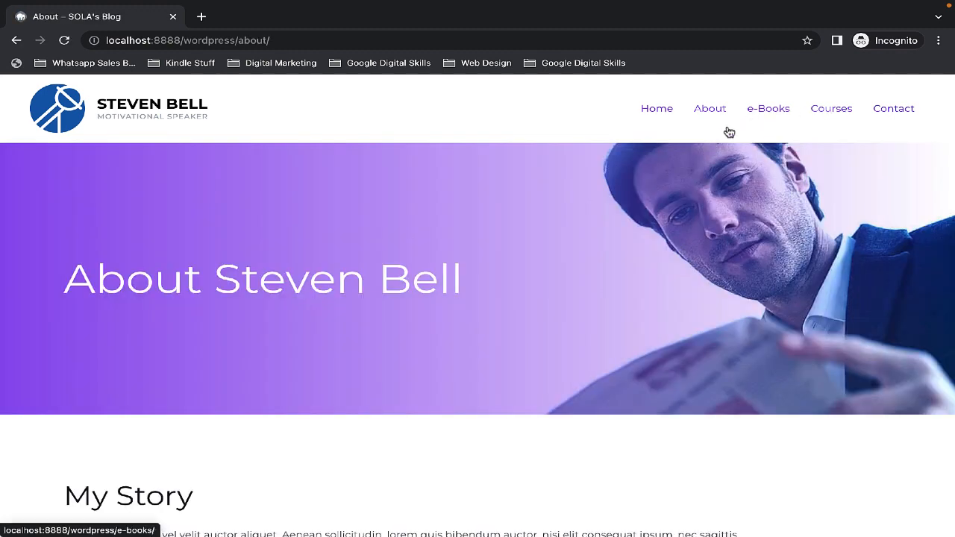
click(656, 112)
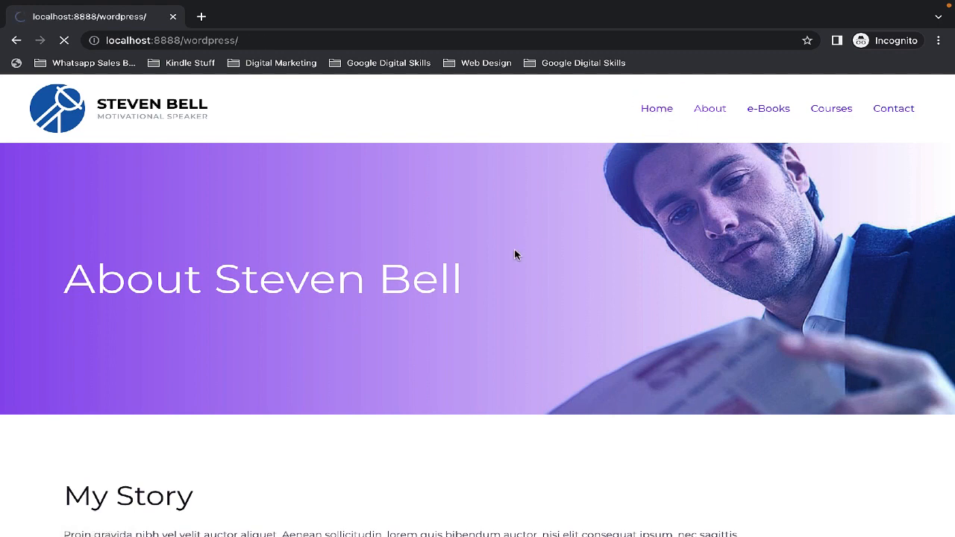
scroll(514, 255, down, 4)
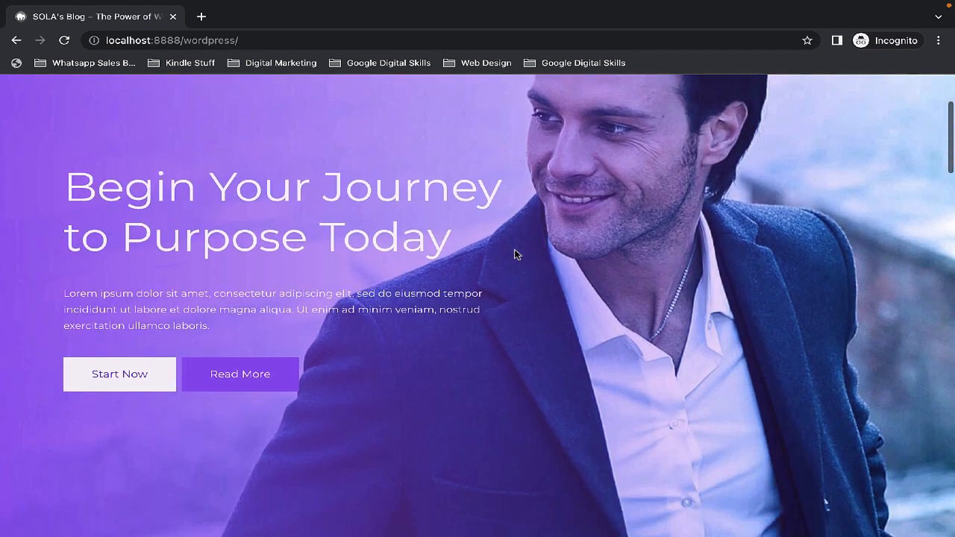
scroll(514, 256, down, 5)
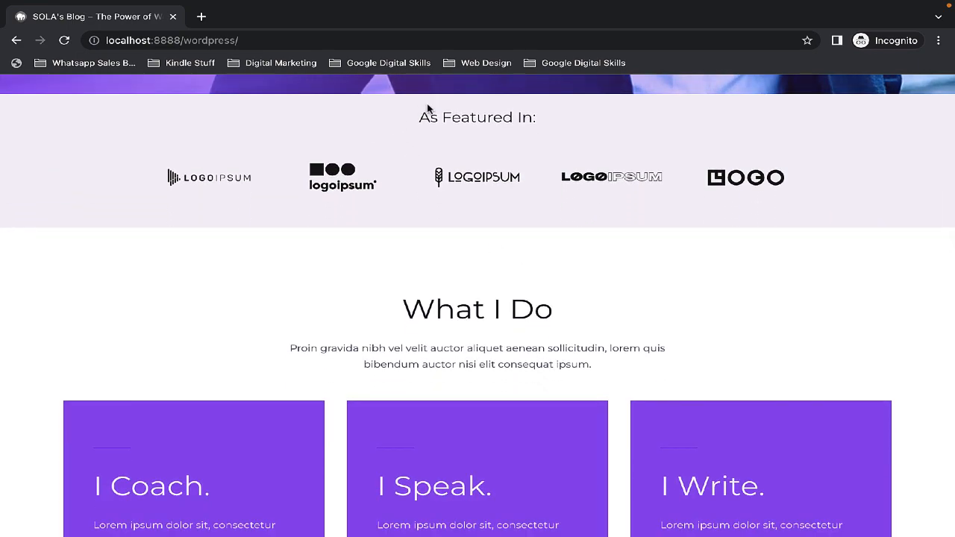
drag(407, 125, 597, 123)
scroll(537, 249, down, 4)
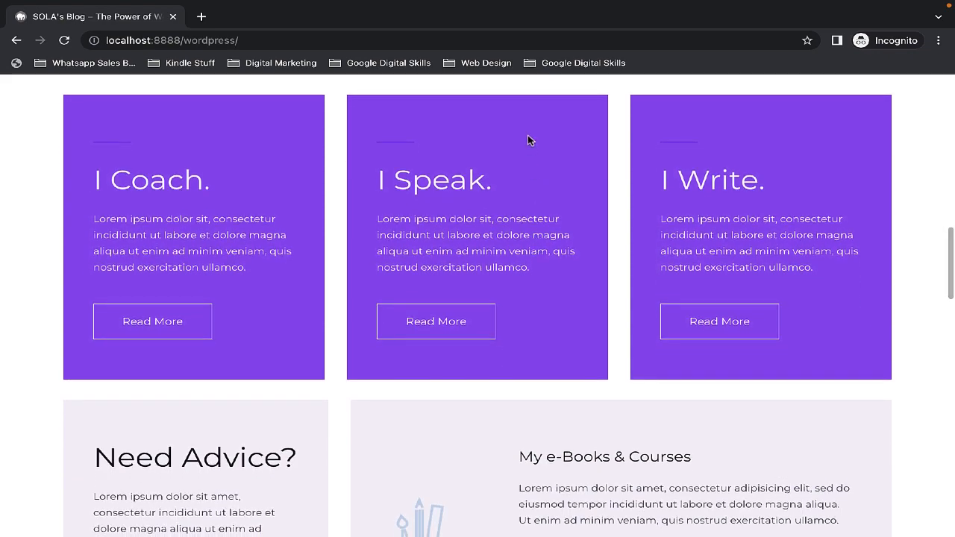
scroll(527, 138, down, 4)
scroll(545, 329, down, 5)
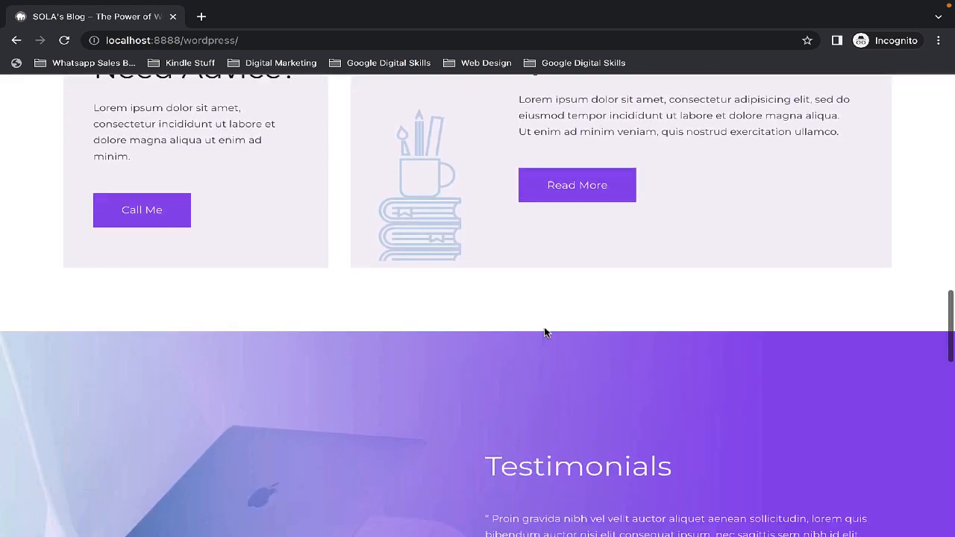
scroll(547, 307, down, 9)
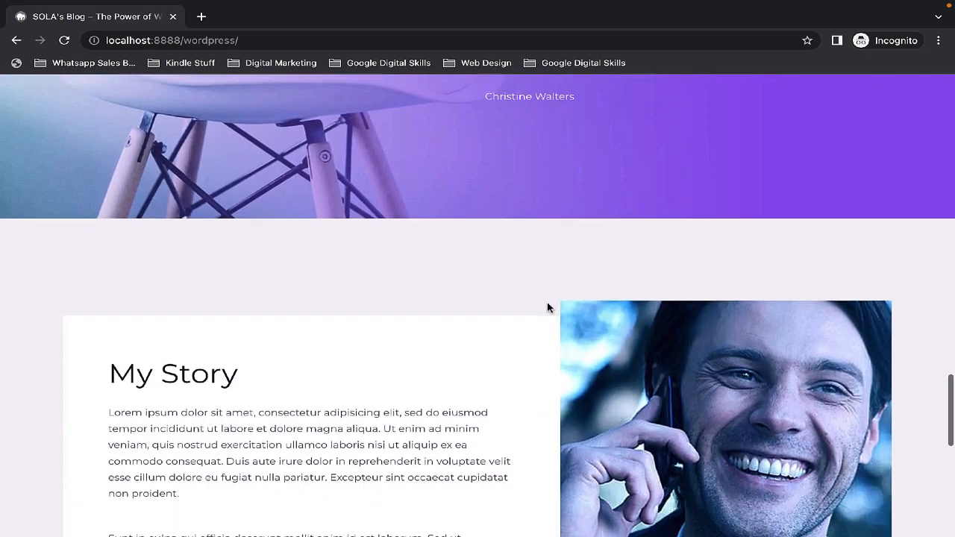
scroll(547, 308, down, 1)
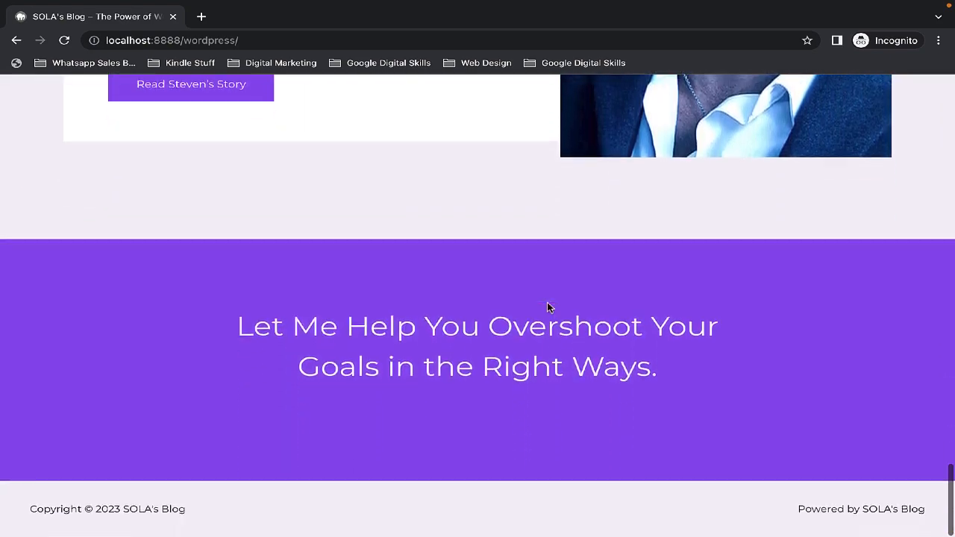
scroll(546, 305, up, 6)
scroll(546, 323, up, 6)
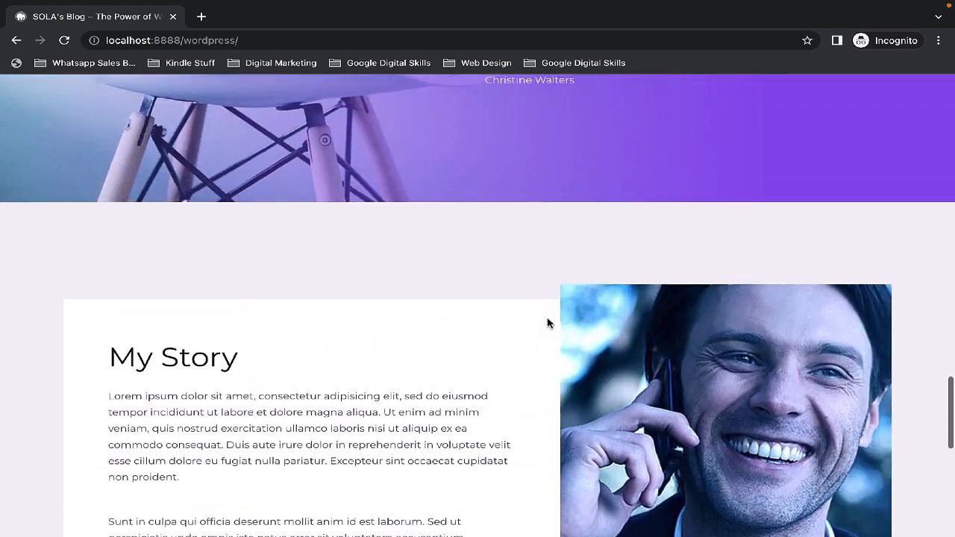
scroll(546, 378, up, 6)
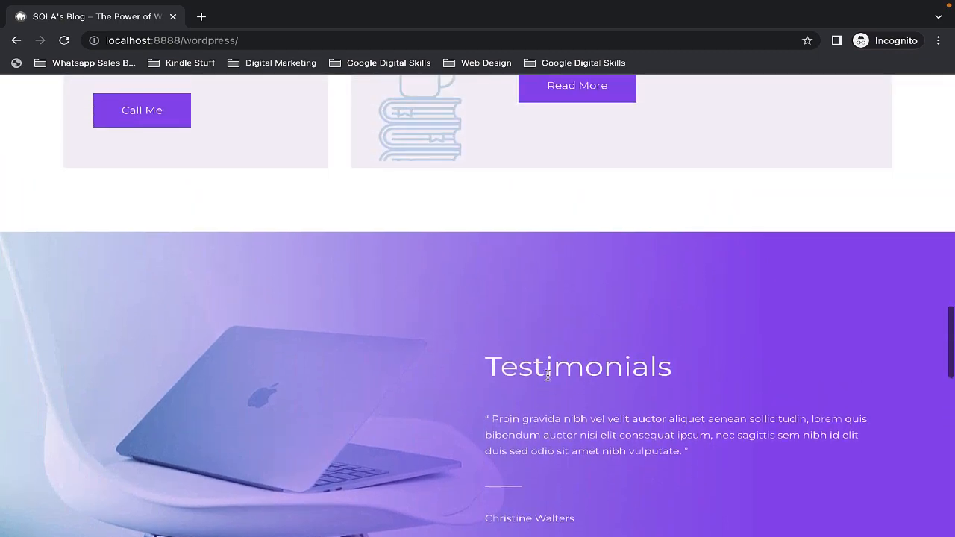
scroll(550, 447, up, 3)
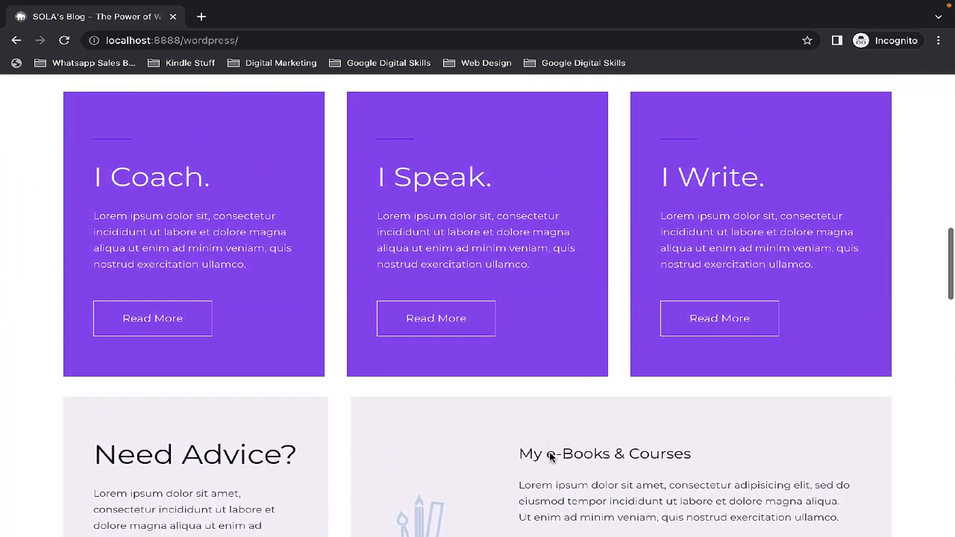
scroll(550, 456, up, 10)
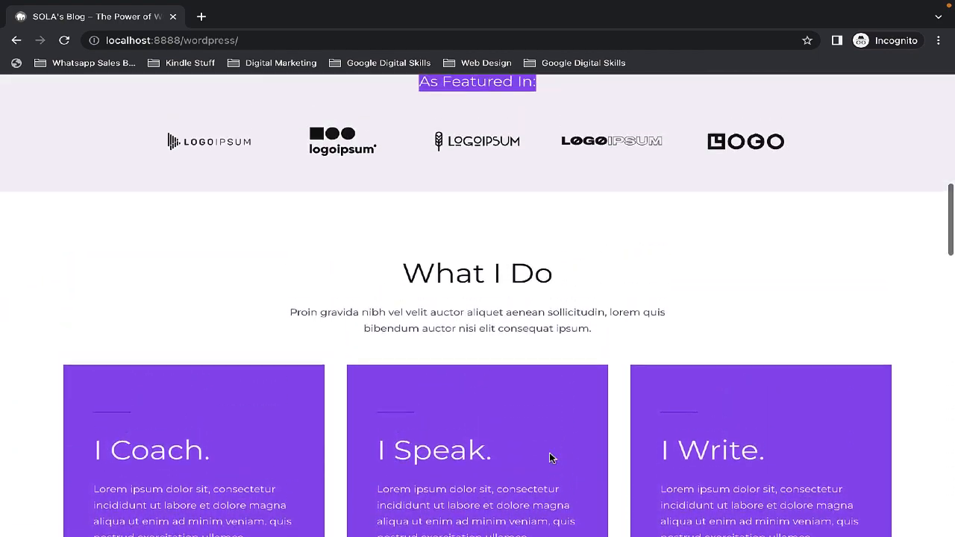
scroll(549, 453, up, 2)
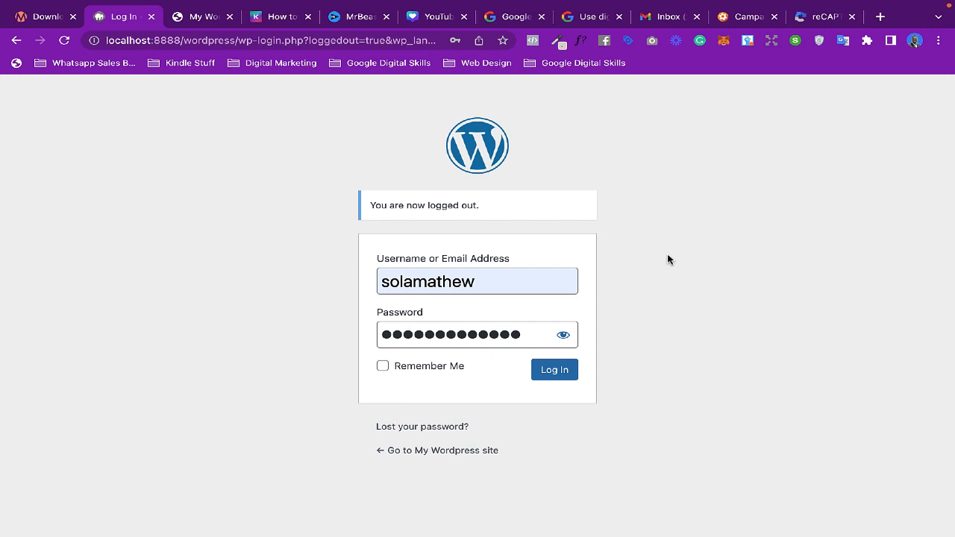
- Log in to the WordPress admin and open the dashboard Home screen
click(555, 370)
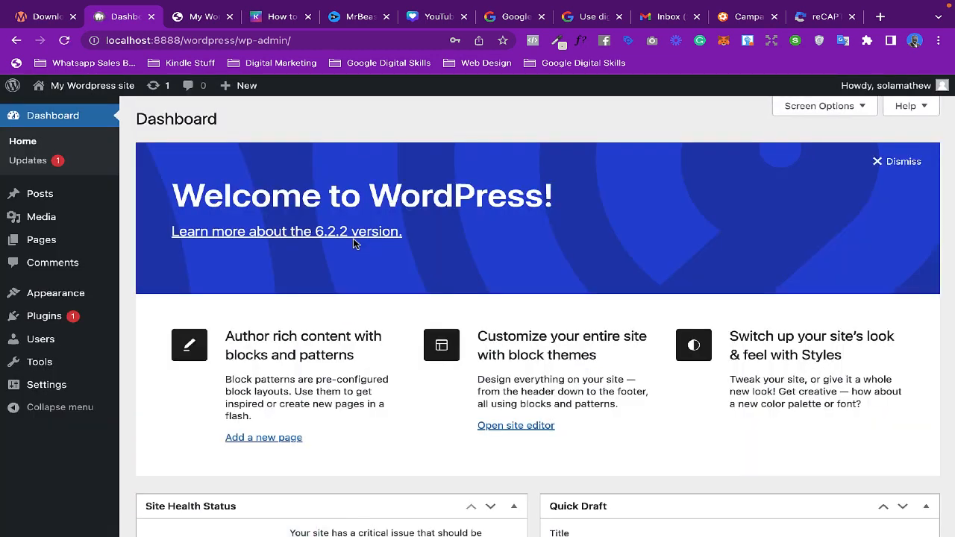
click(31, 146)
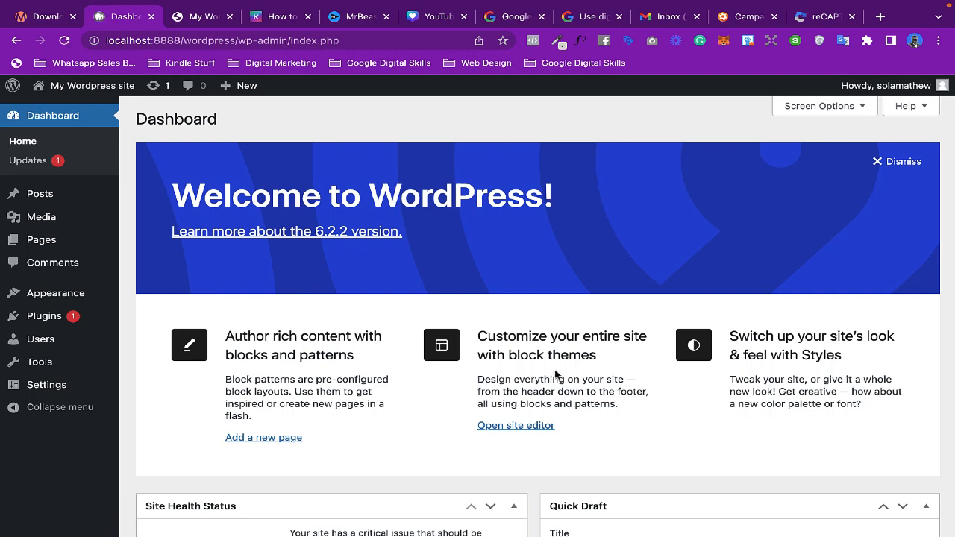
- Switch between the live site tab and the dashboard tab to compare the front end with the admin
click(207, 18)
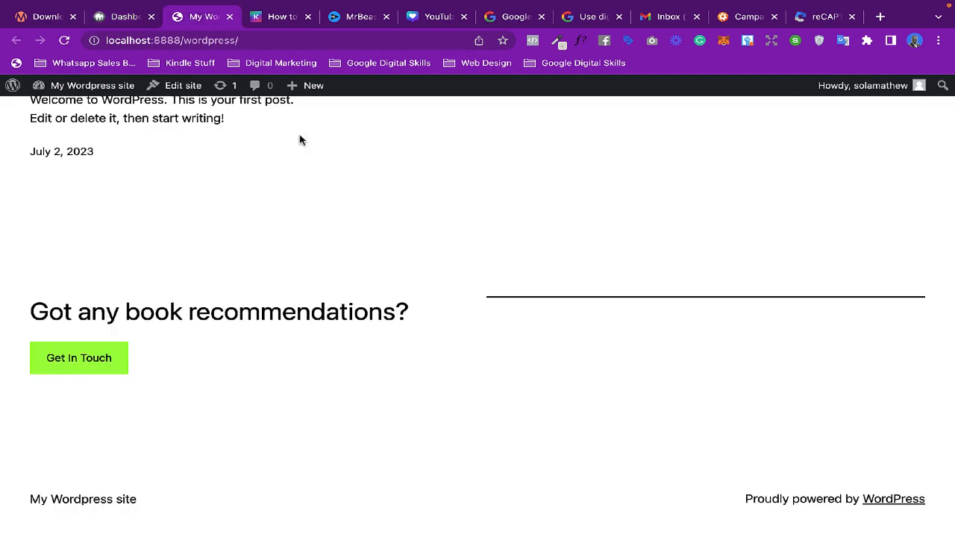
scroll(369, 275, up, 3)
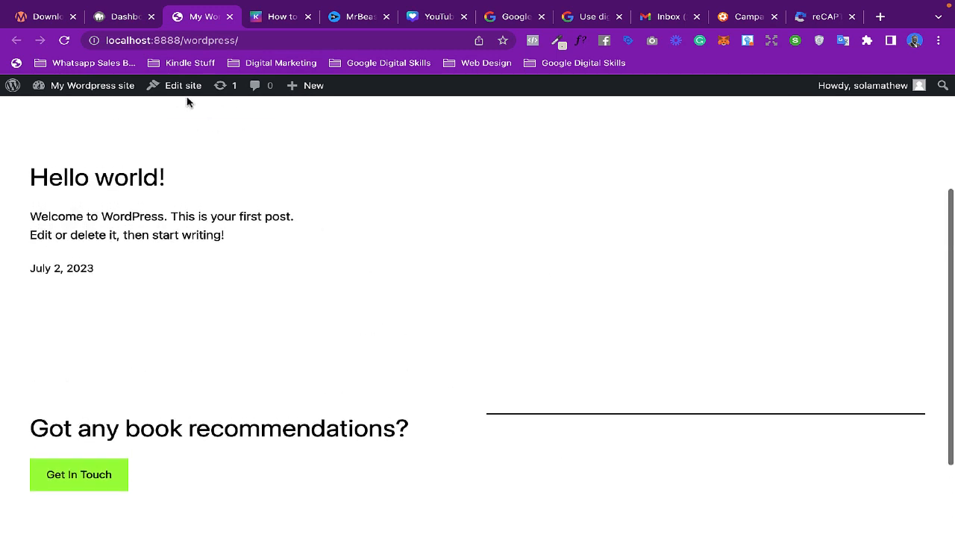
click(123, 18)
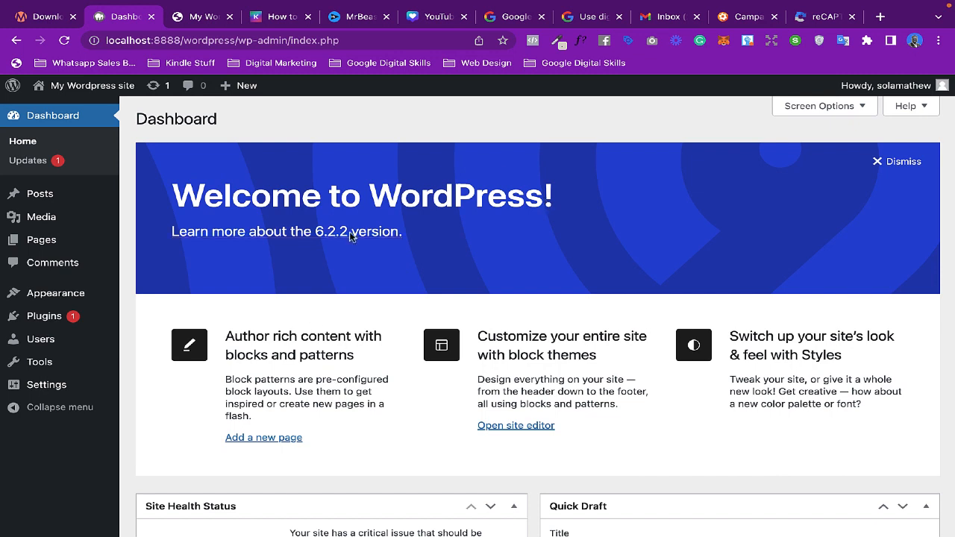
click(200, 16)
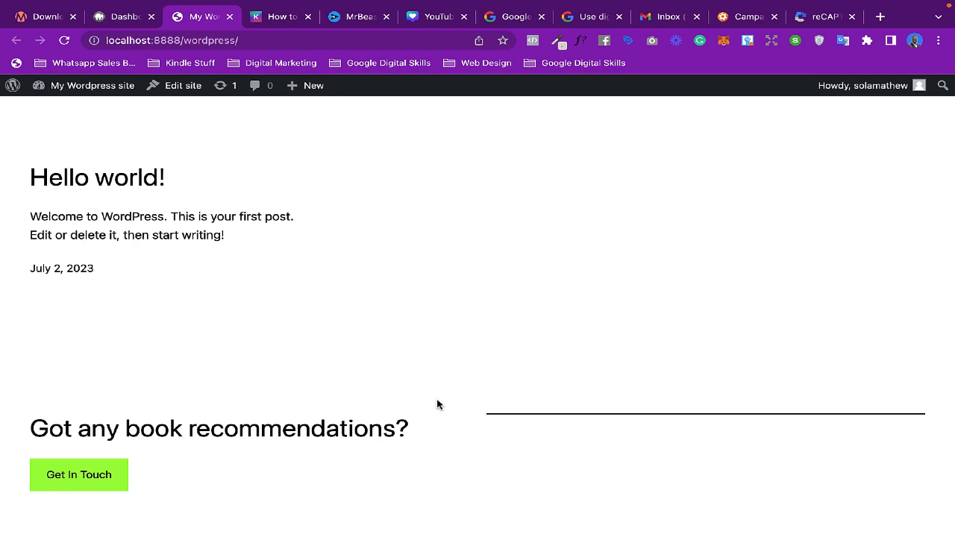
click(121, 16)
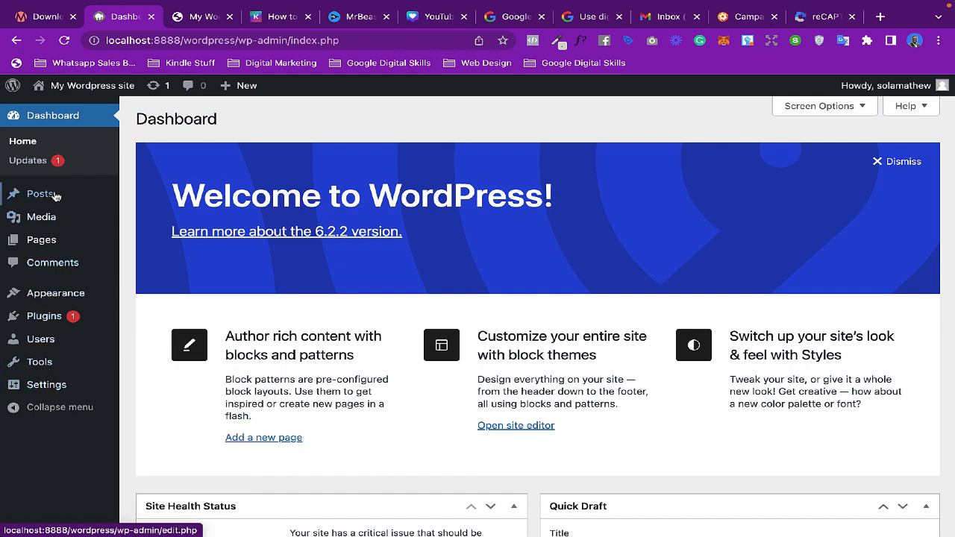
- Open the list of all posts from the admin menu
mouse_move(86, 345)
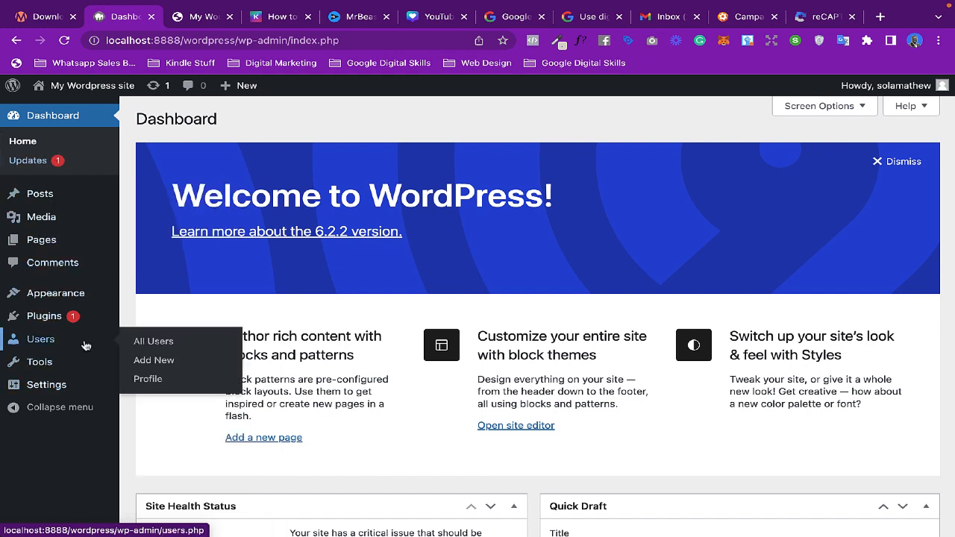
mouse_move(45, 200)
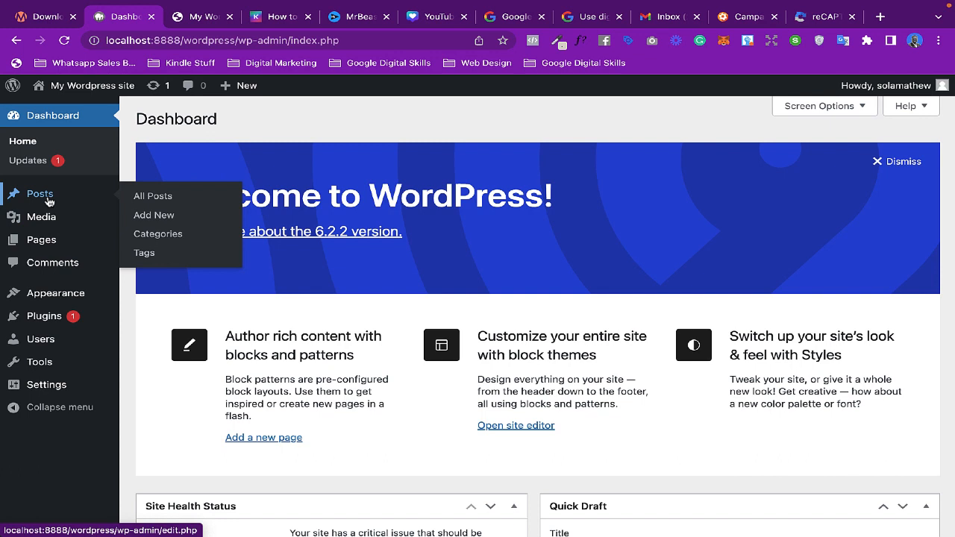
click(153, 199)
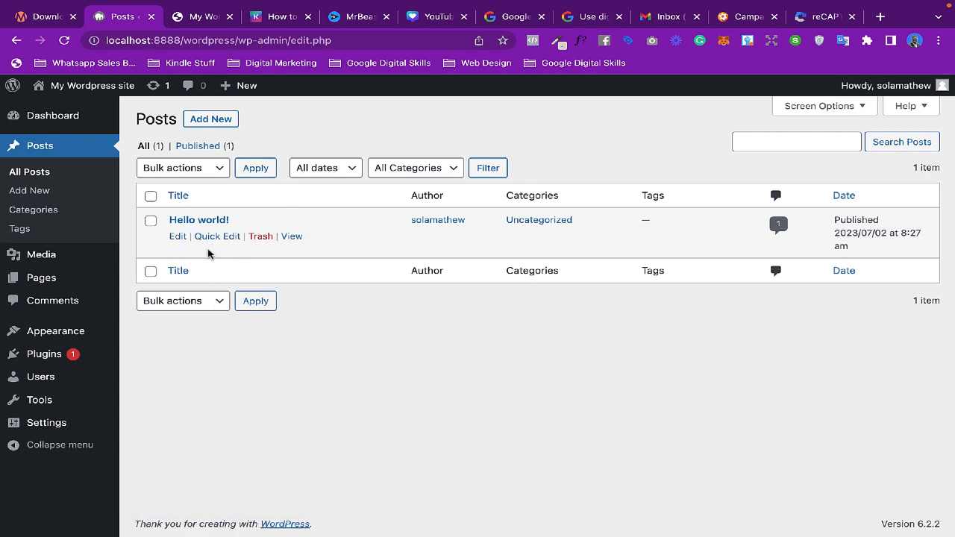
- View the Hello world! post on the live site and return to the dashboard tab
click(200, 16)
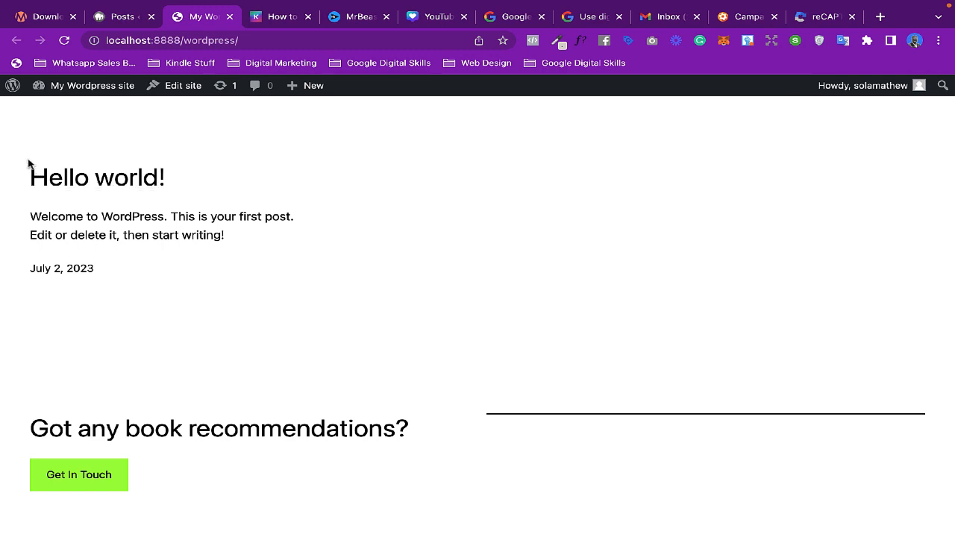
drag(29, 163, 297, 217)
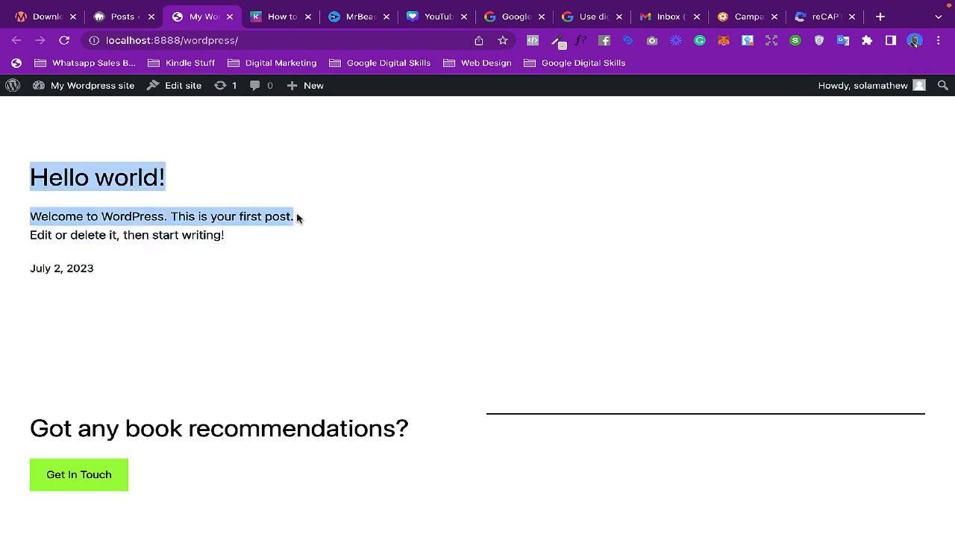
click(119, 12)
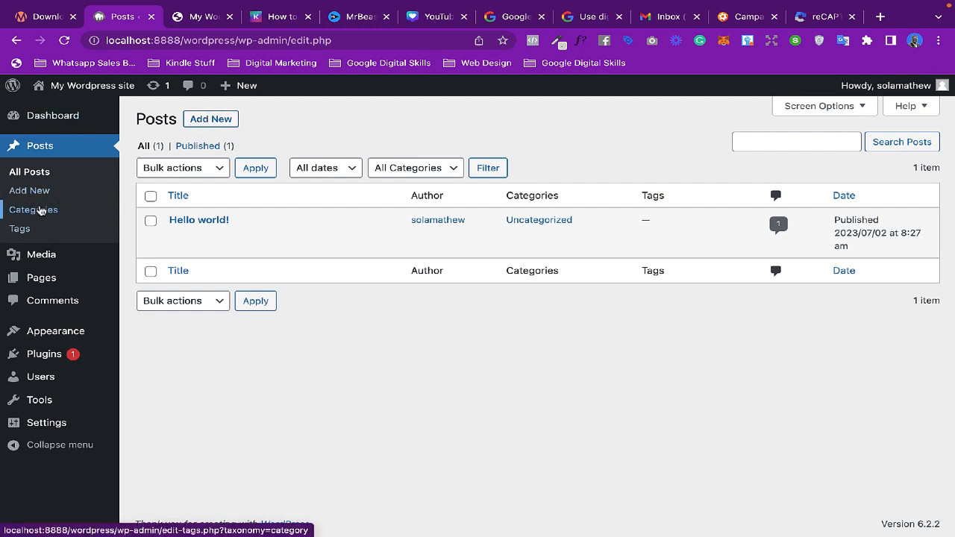
- Visit the post Categories, Media Library, Pages and Comments screens of the admin
click(39, 212)
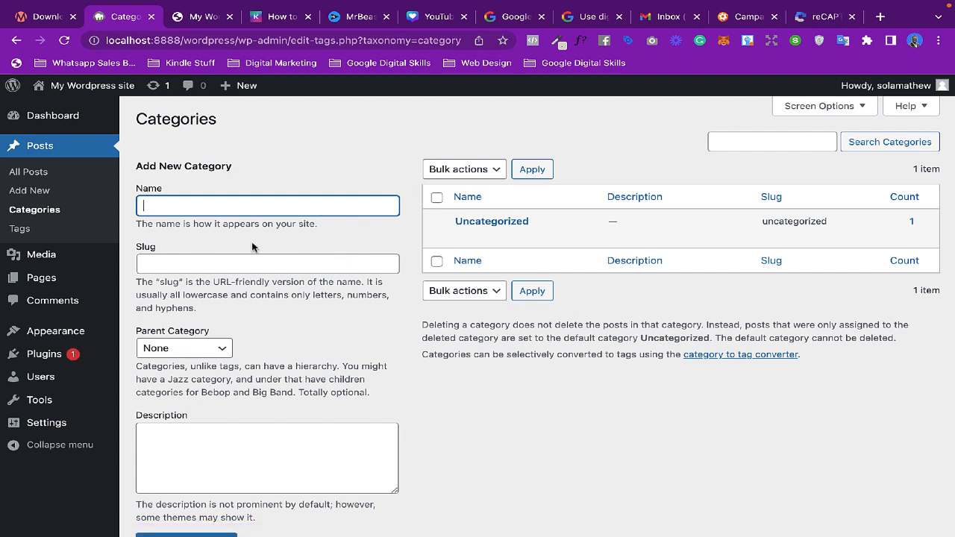
click(45, 257)
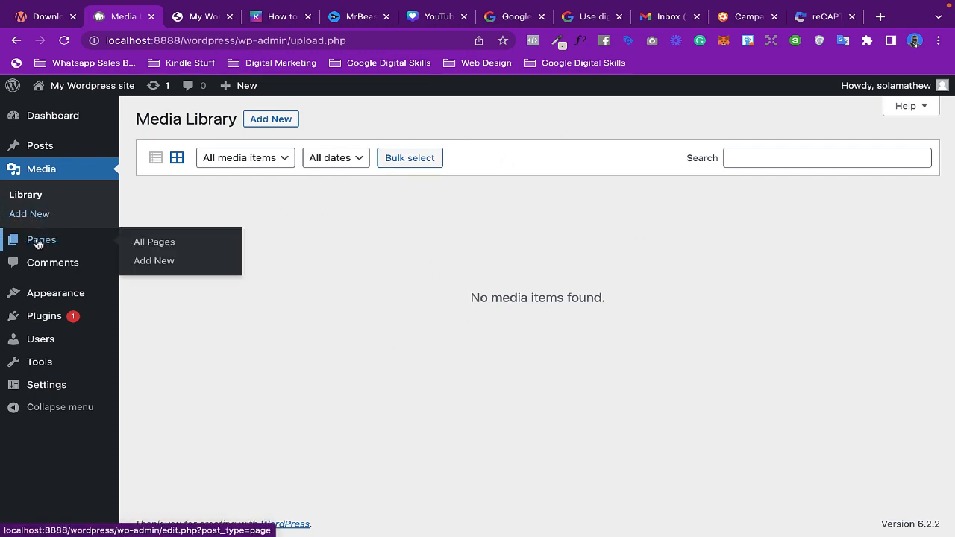
click(38, 241)
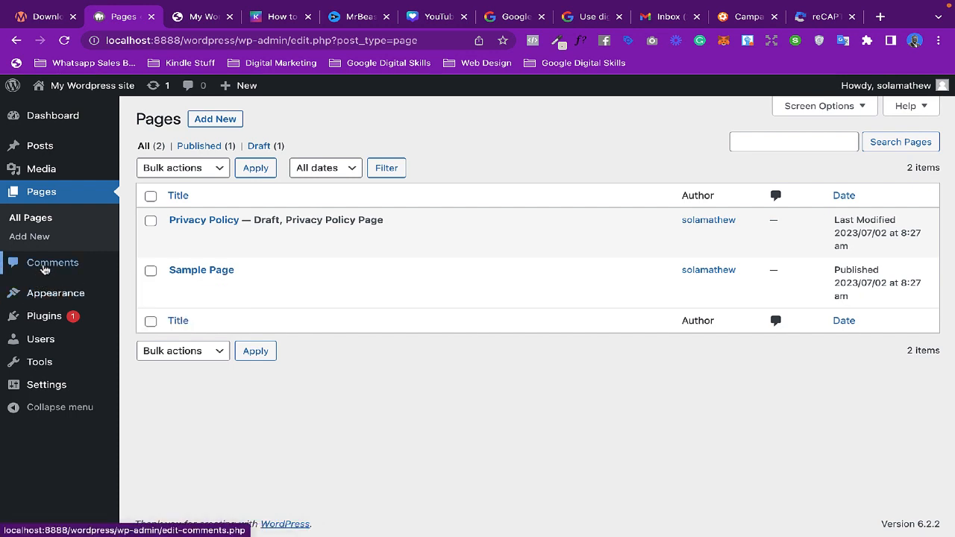
click(43, 269)
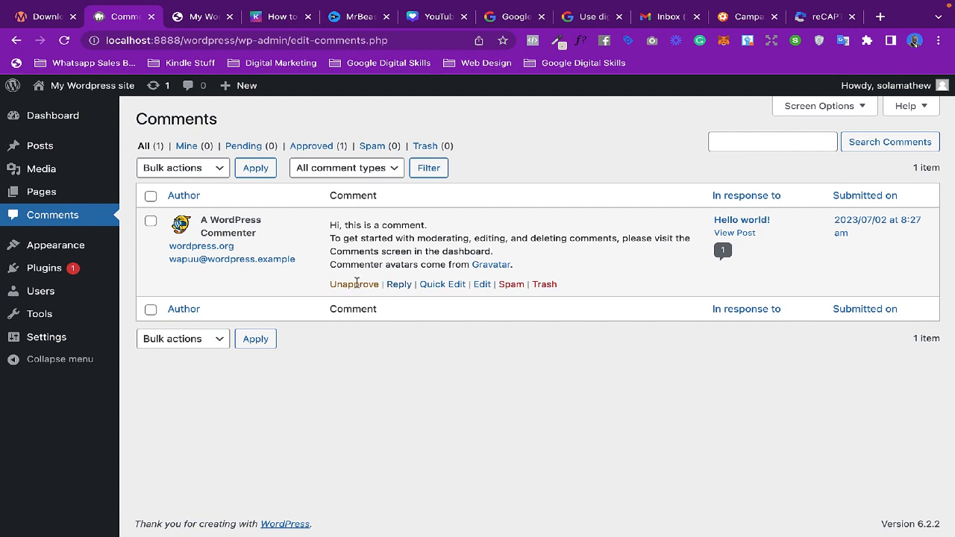
- Visit the Appearance Themes, Plugins and Users screens of the admin
mouse_move(55, 250)
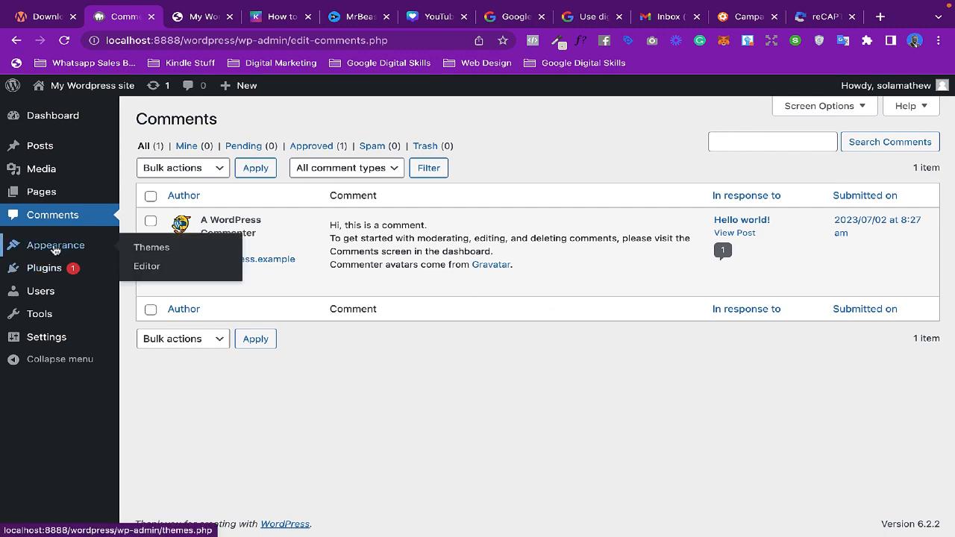
click(52, 249)
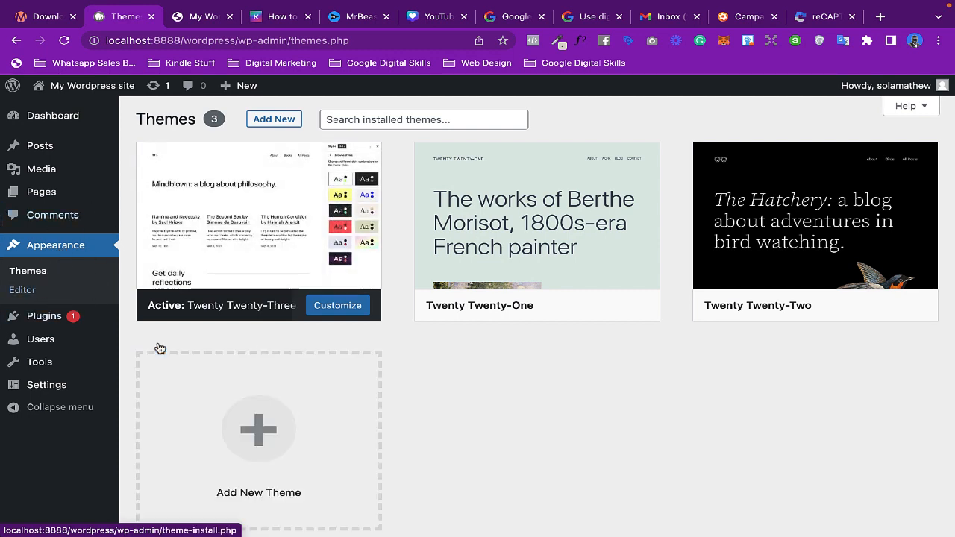
mouse_move(36, 321)
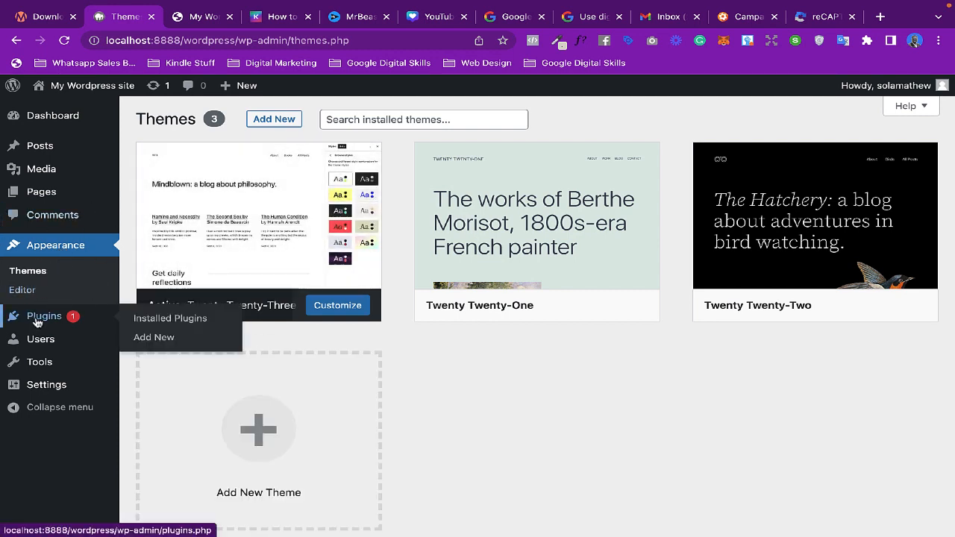
click(50, 319)
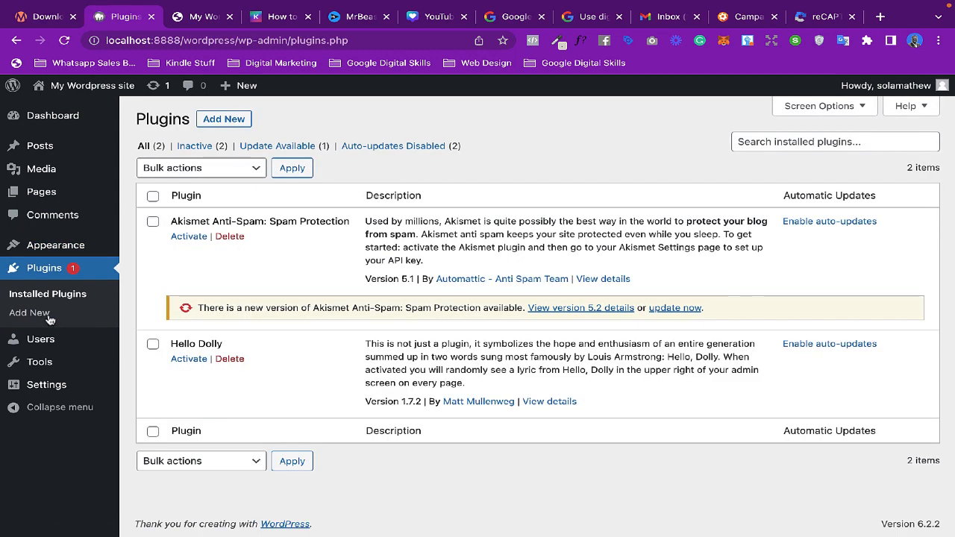
mouse_move(37, 345)
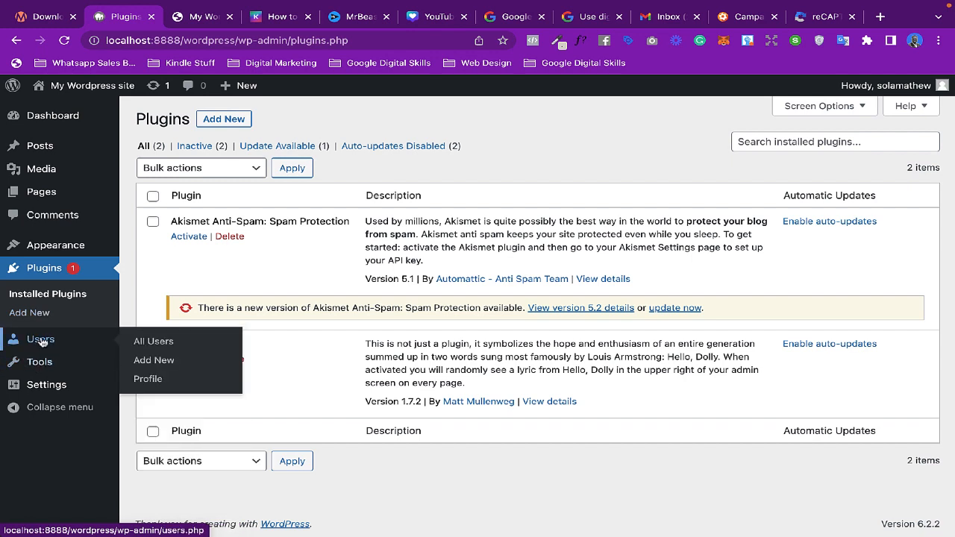
click(43, 342)
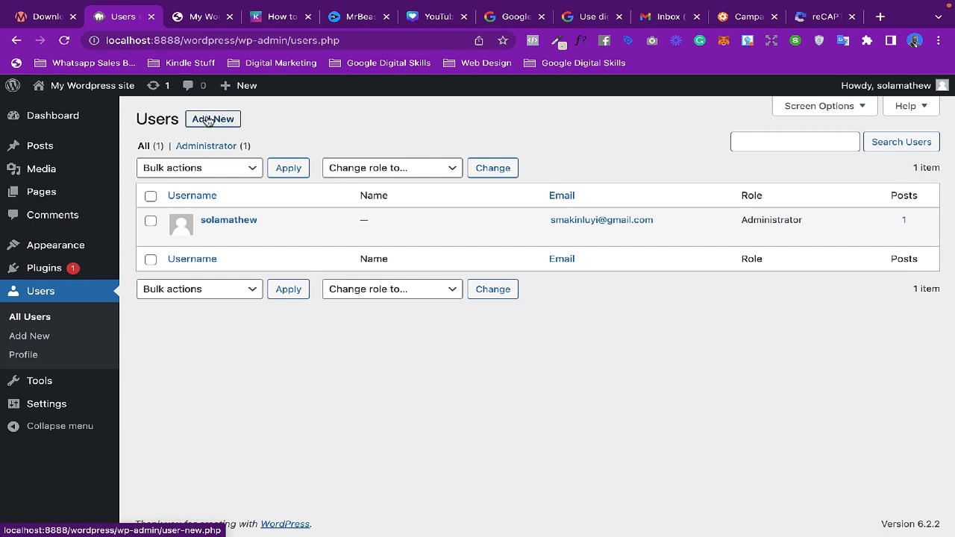
- Open the Tools screen and then the General Settings page, looking over the site title and other fields
click(38, 386)
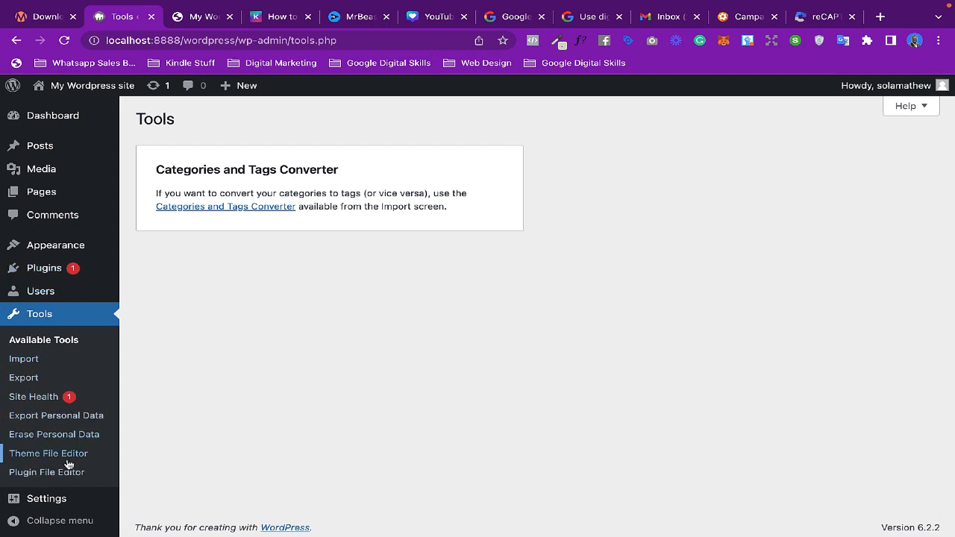
scroll(67, 464, down, 1)
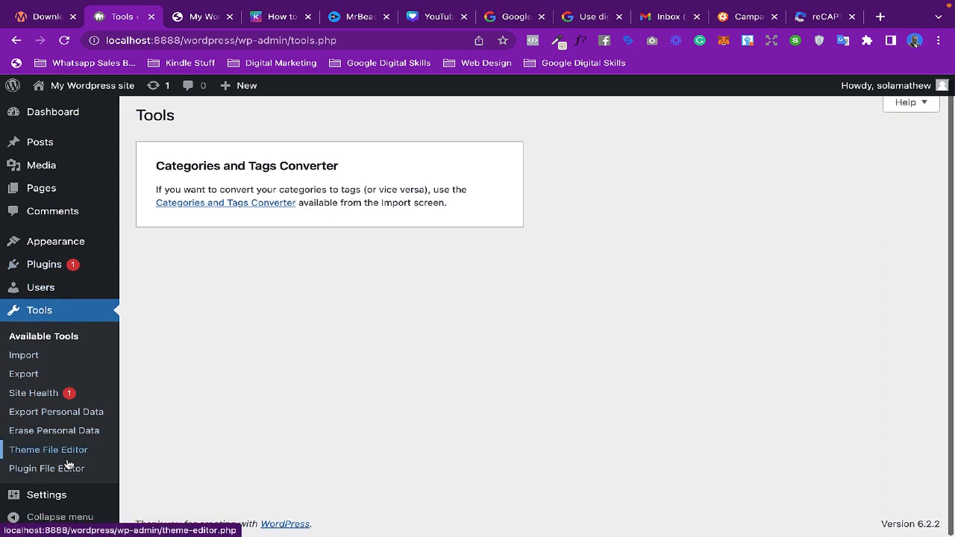
click(45, 500)
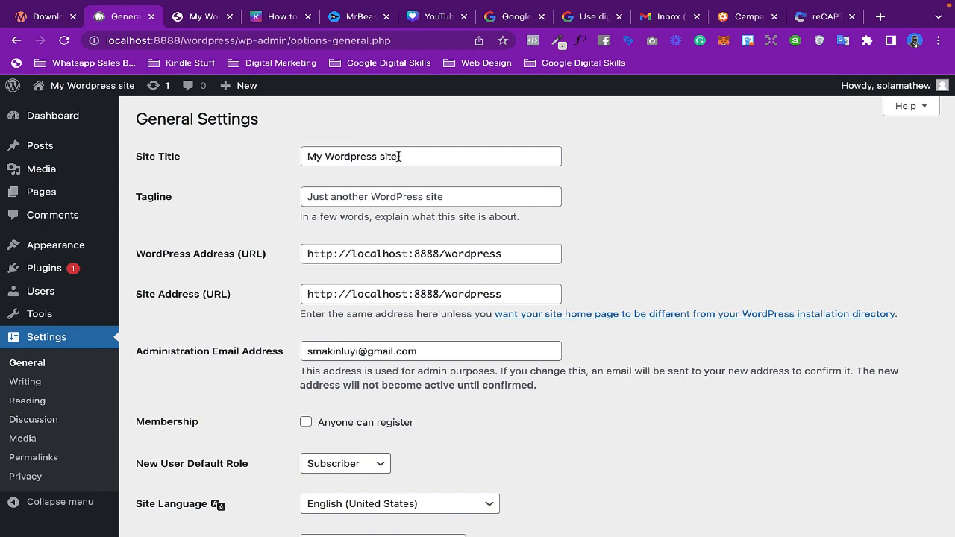
drag(412, 155, 272, 153)
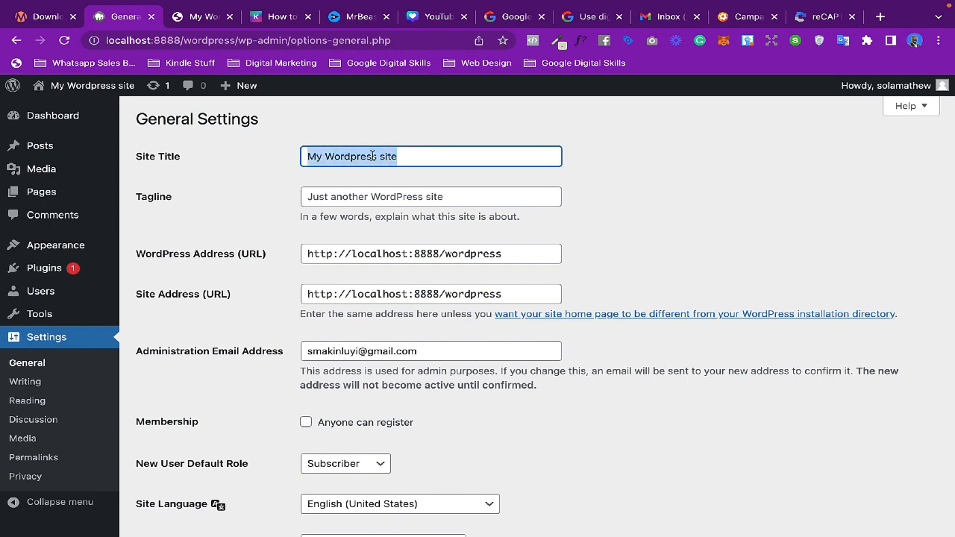
scroll(358, 313, down, 2)
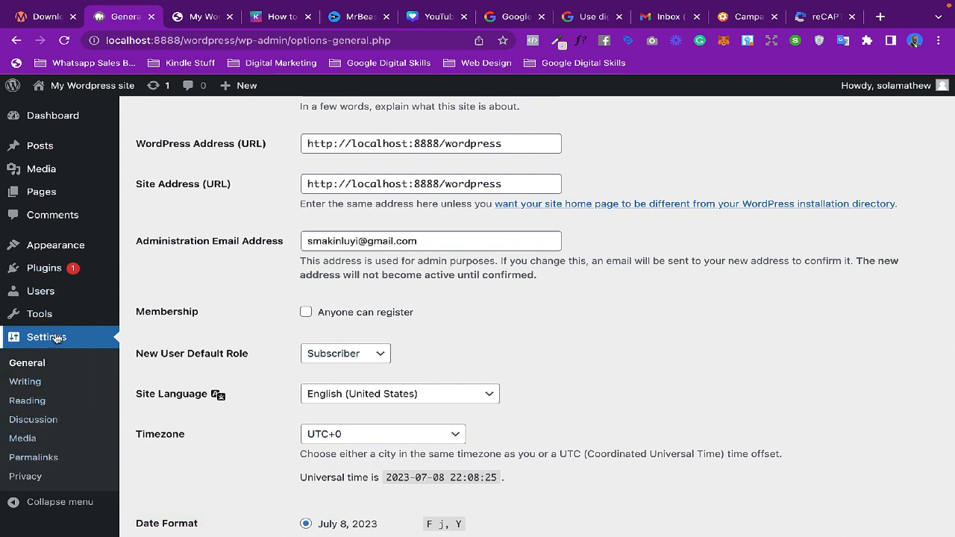
- Open the Writing Settings and Reading Settings pages and look through their options
click(25, 382)
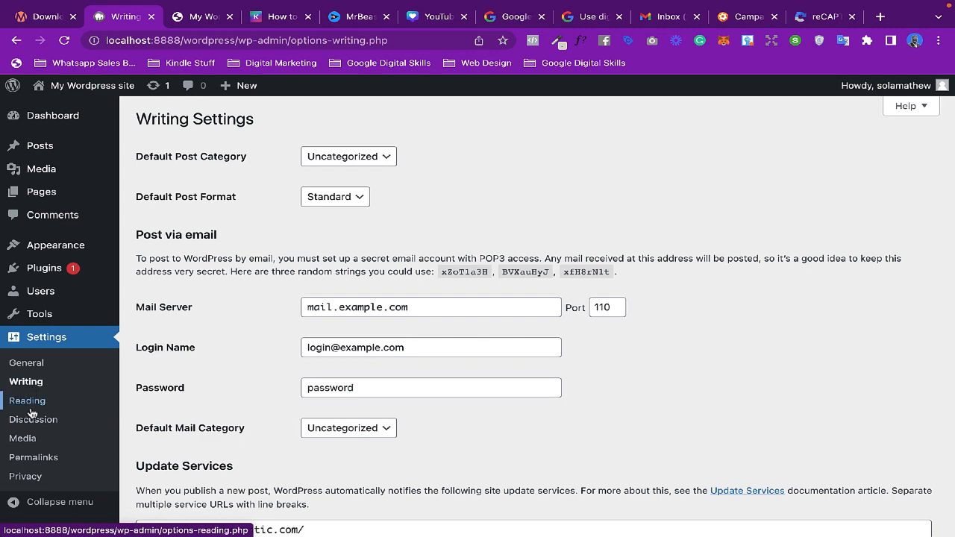
click(30, 407)
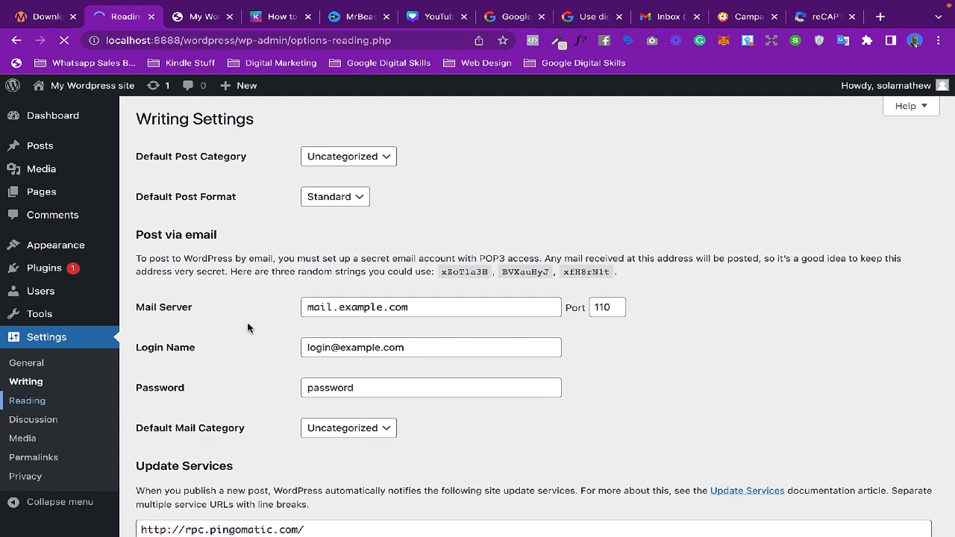
scroll(224, 365, down, 1)
scroll(244, 314, up, 1)
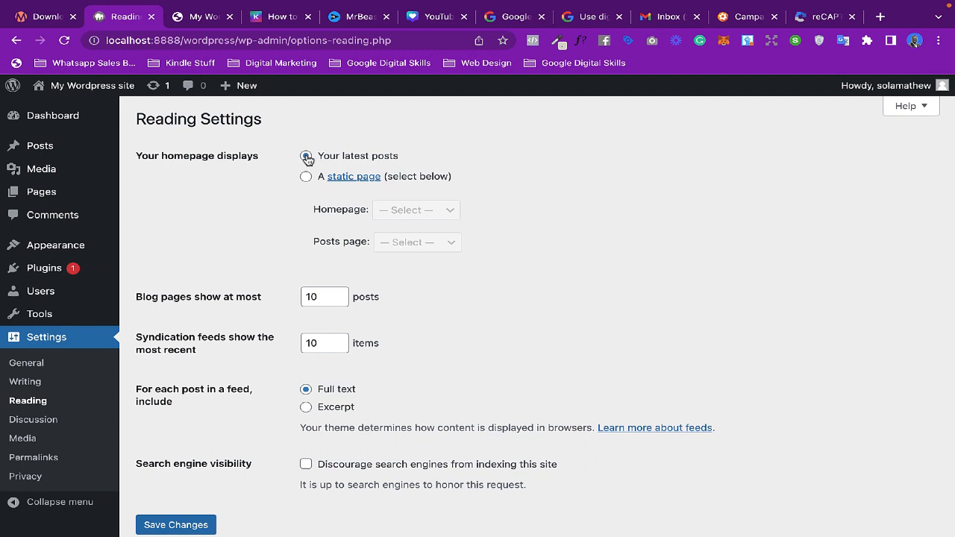
- Compare with the live homepage, then choose a static page for the homepage and open the Homepage page list
click(193, 16)
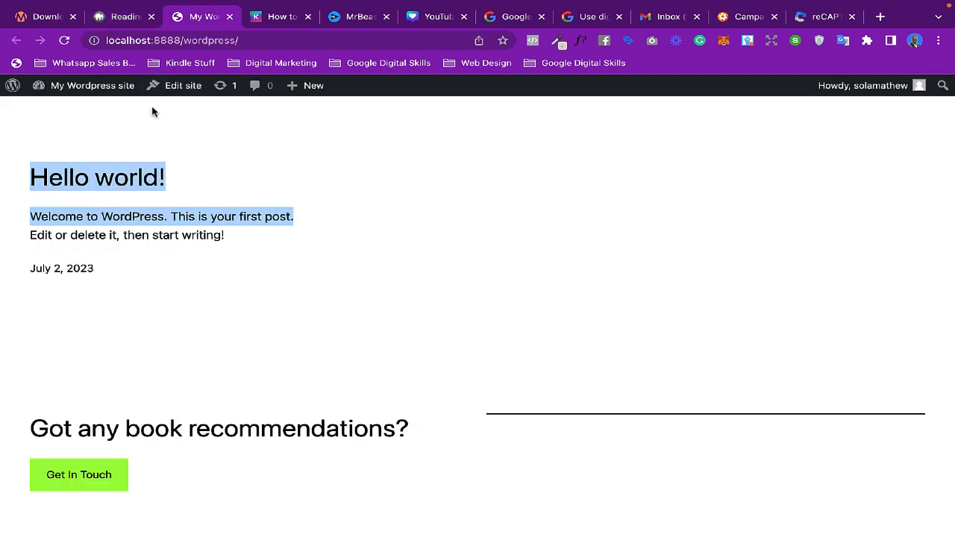
click(123, 16)
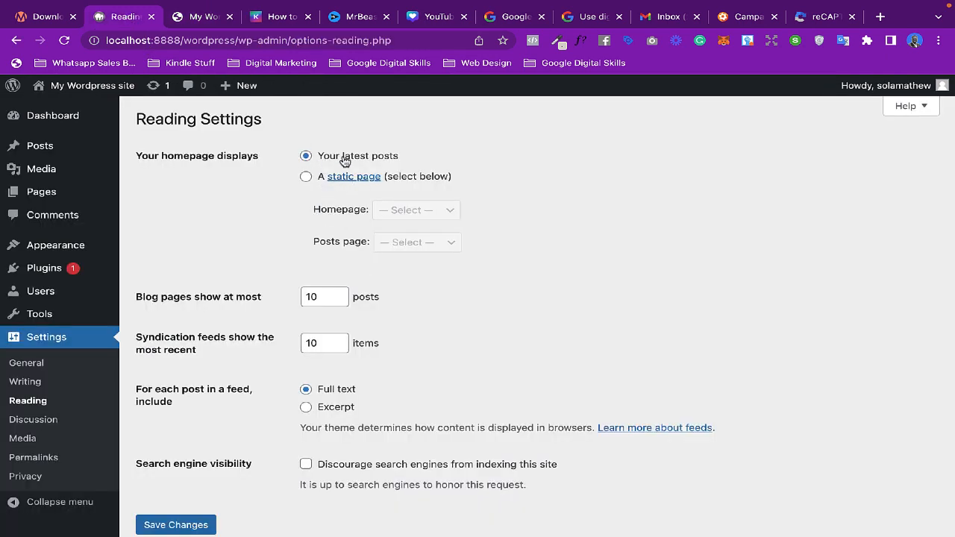
click(306, 176)
click(410, 209)
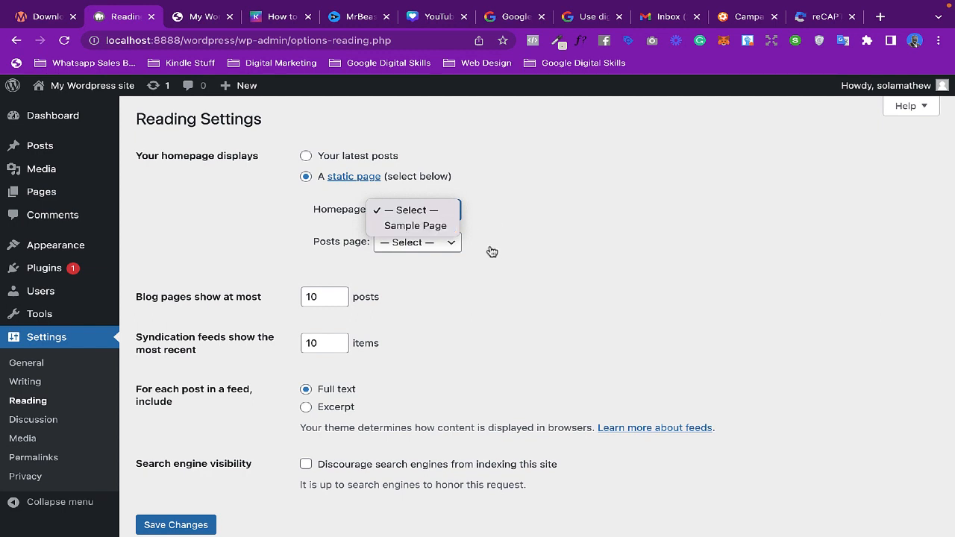
click(204, 19)
click(204, 20)
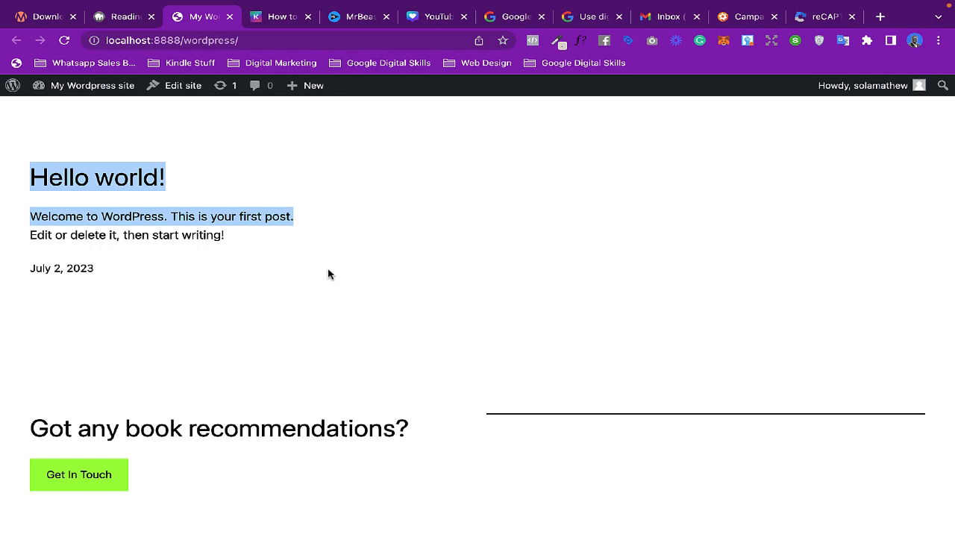
click(132, 22)
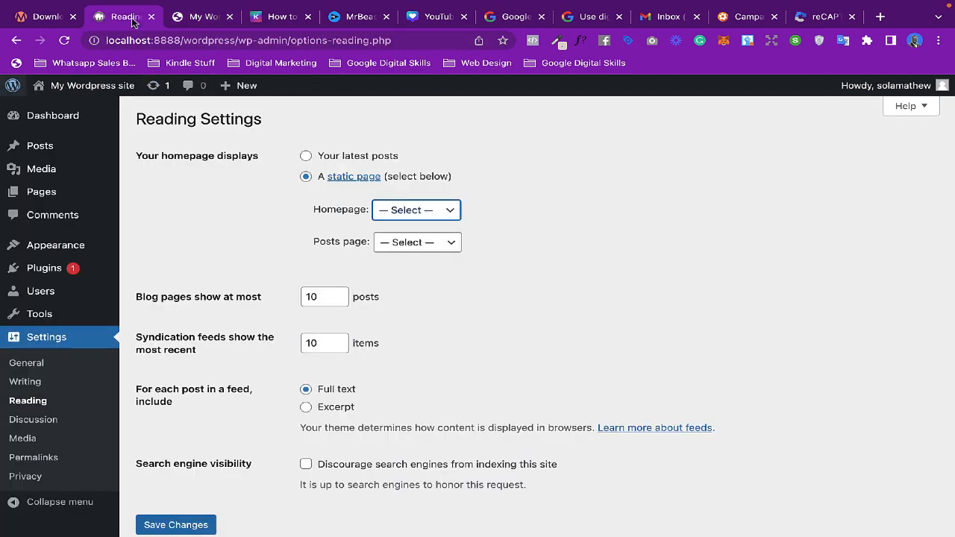
- Open the Discussion Settings page and scroll through the comment options
click(34, 419)
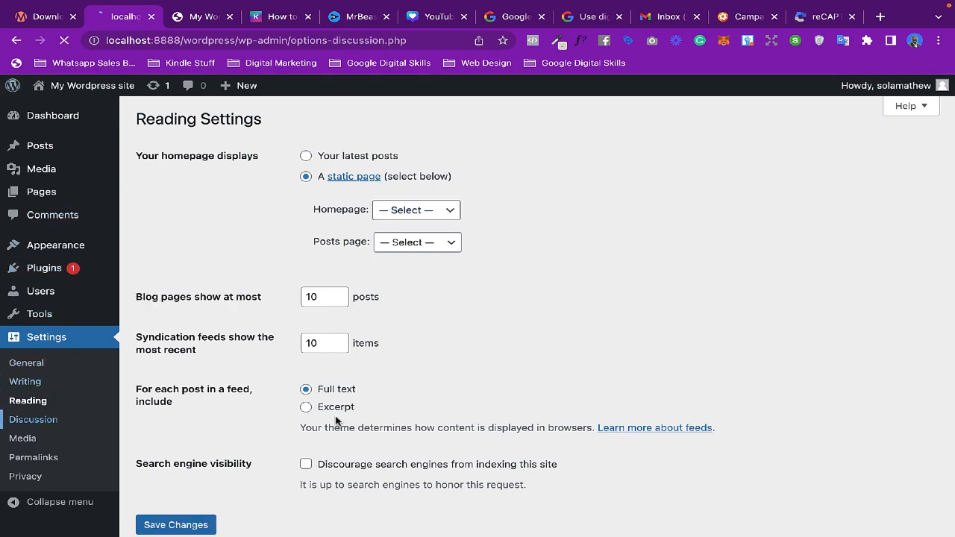
scroll(336, 422, down, 1)
scroll(335, 422, up, 1)
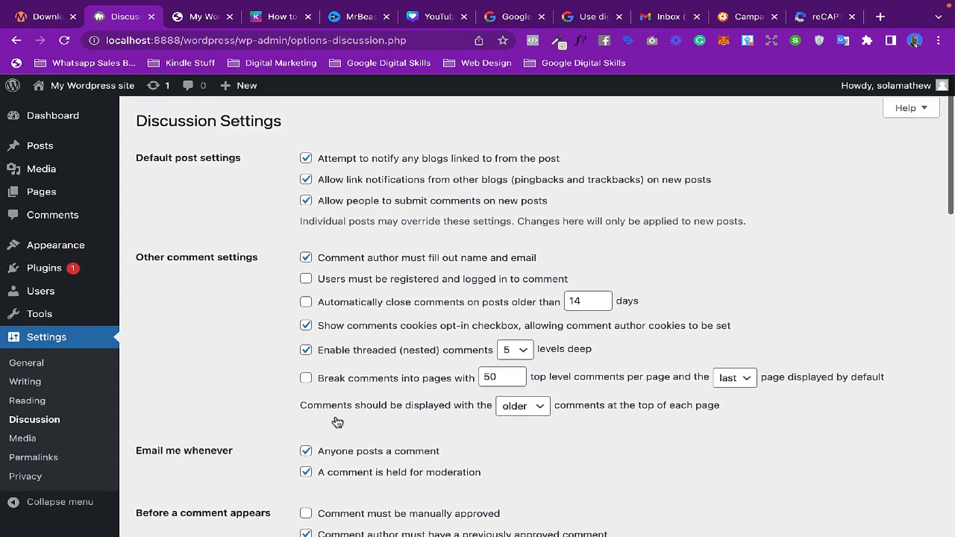
scroll(310, 341, down, 2)
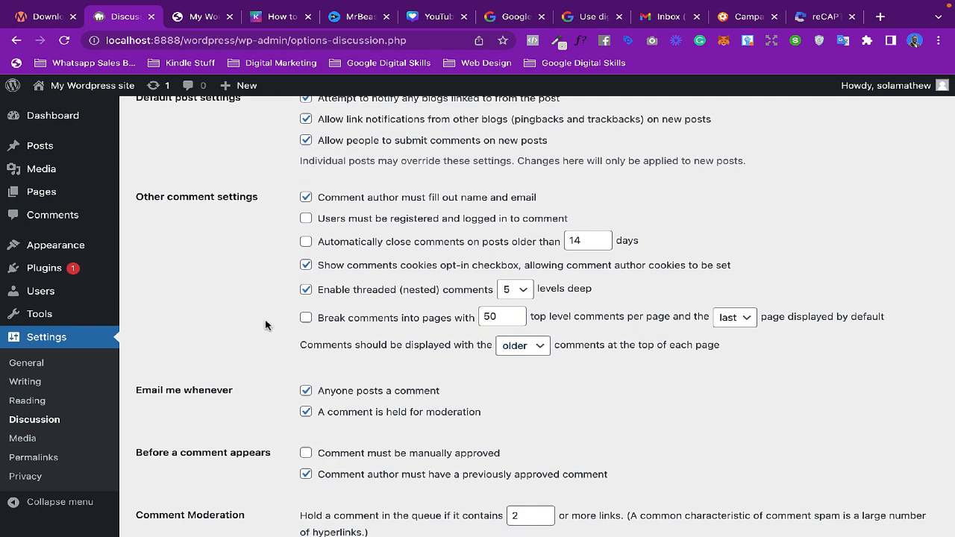
scroll(265, 325, down, 5)
scroll(66, 374, down, 1)
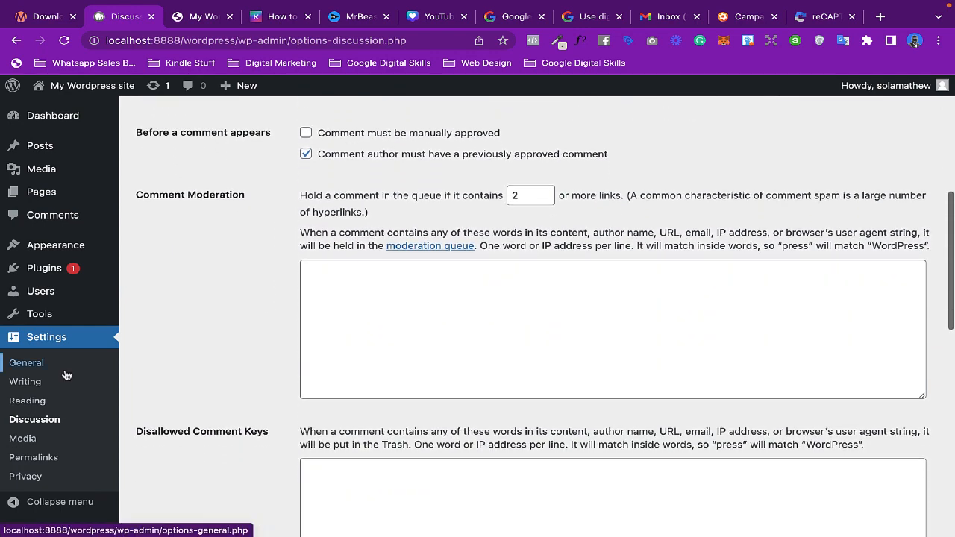
- Open the Media Settings page, then the Permalink Settings page
click(28, 441)
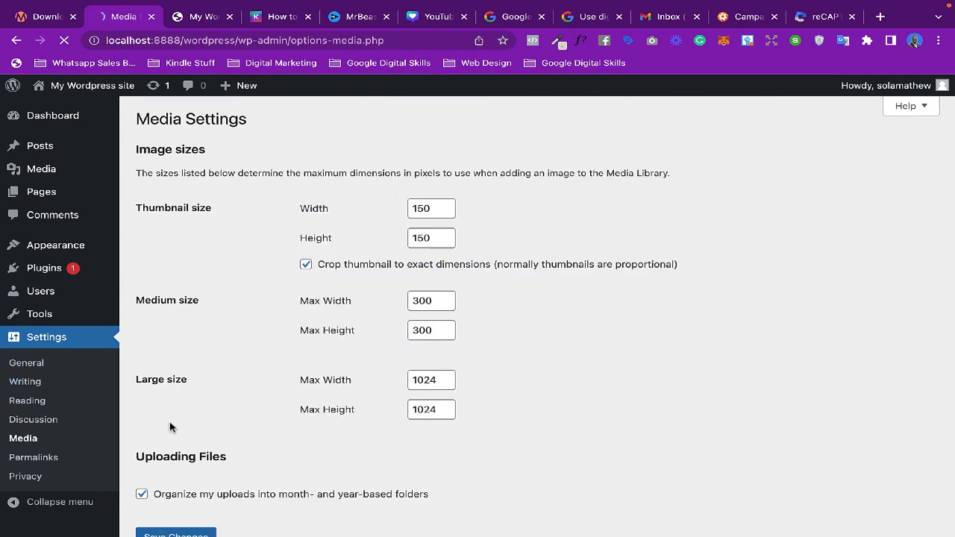
scroll(170, 427, down, 1)
scroll(170, 427, down, 1)
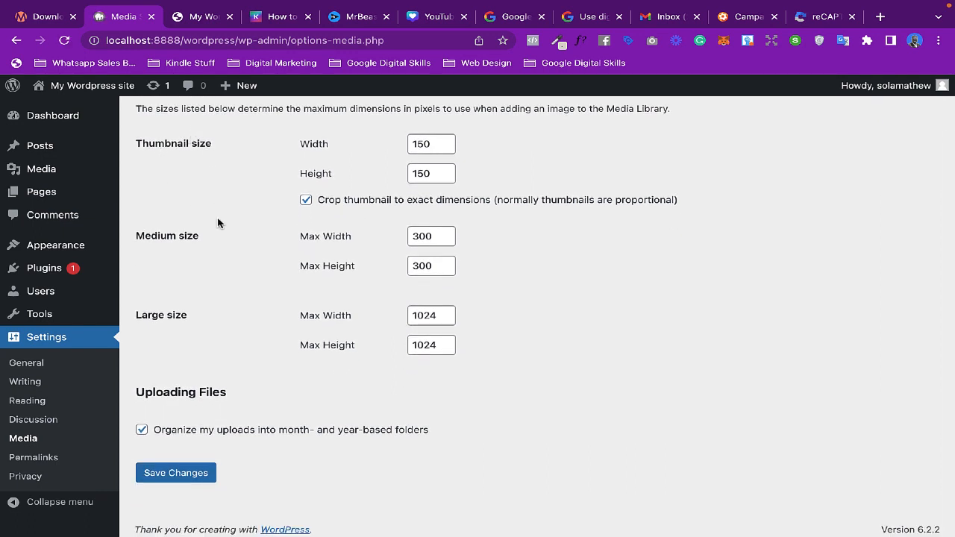
click(22, 461)
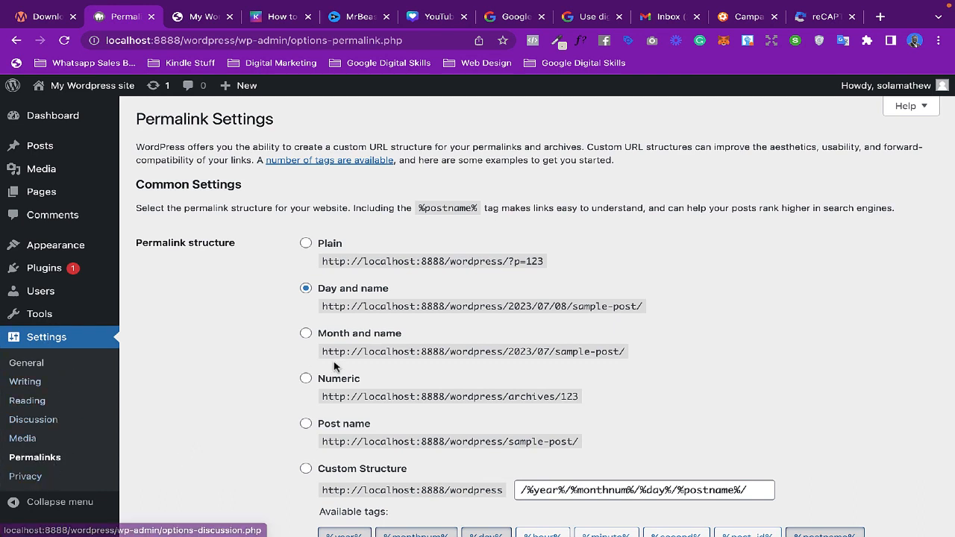
scroll(330, 366, down, 1)
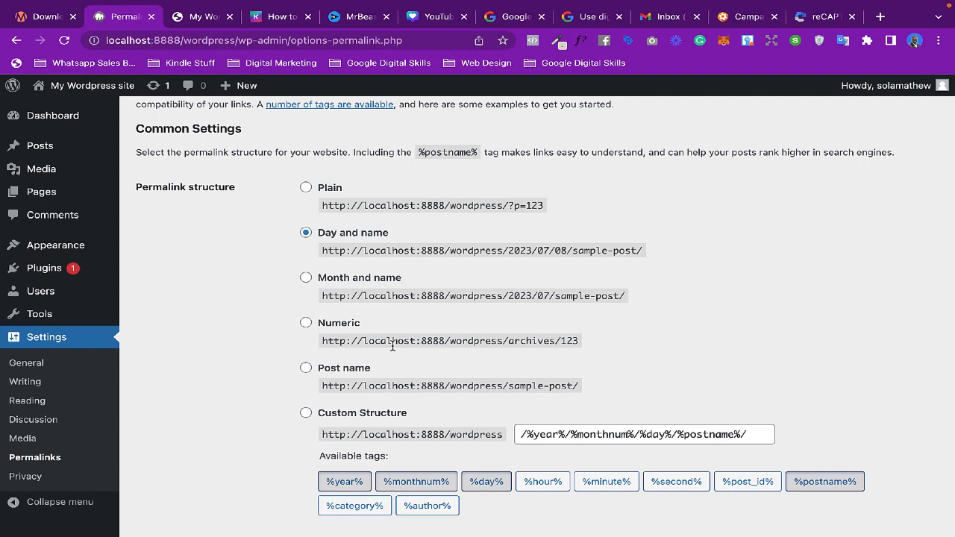
- Set the permalink structure to Post name, comparing it with the Custom Structure and Day and name options
click(306, 369)
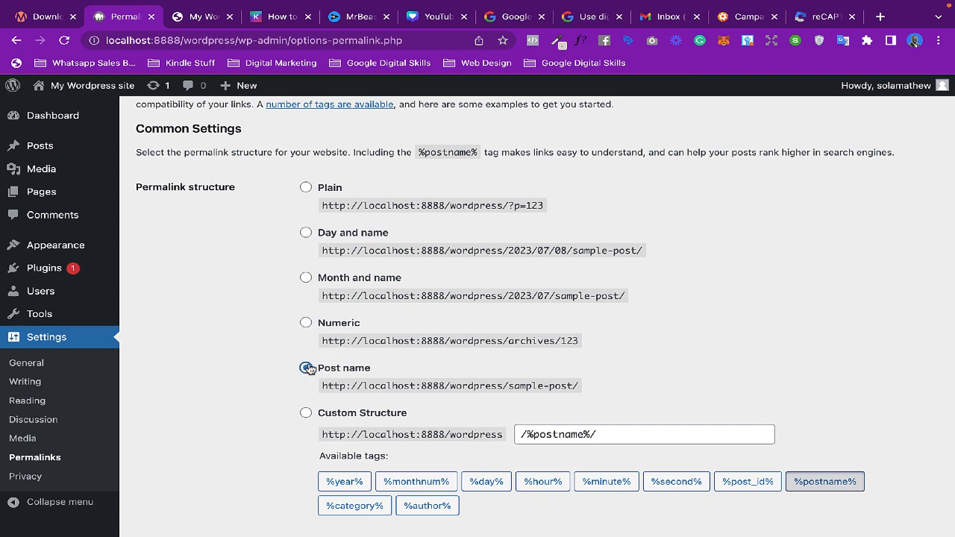
drag(601, 435, 479, 435)
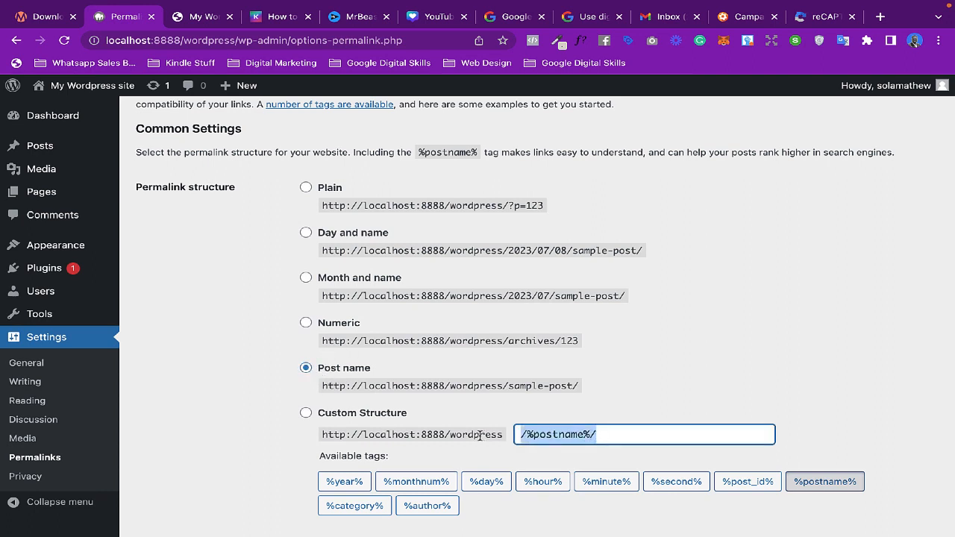
click(307, 413)
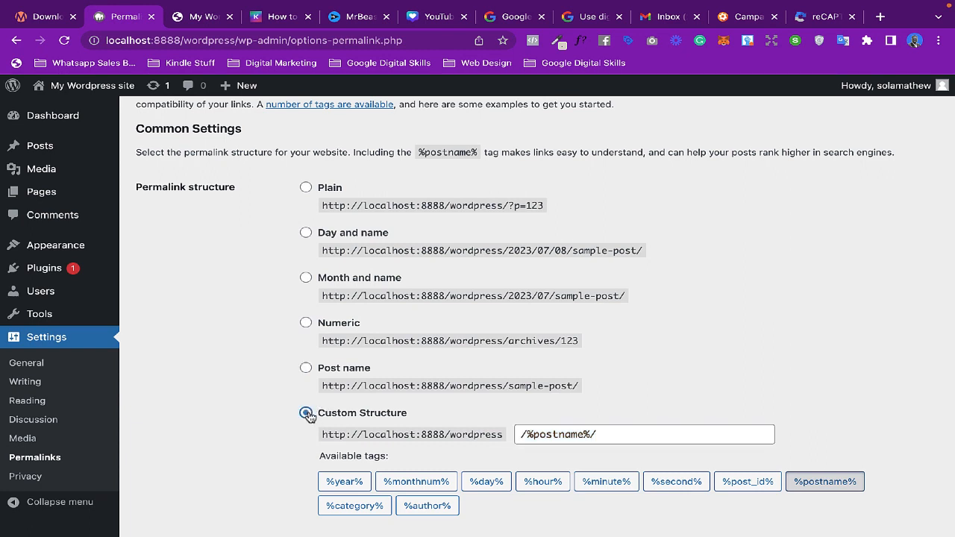
click(307, 369)
drag(556, 206, 452, 204)
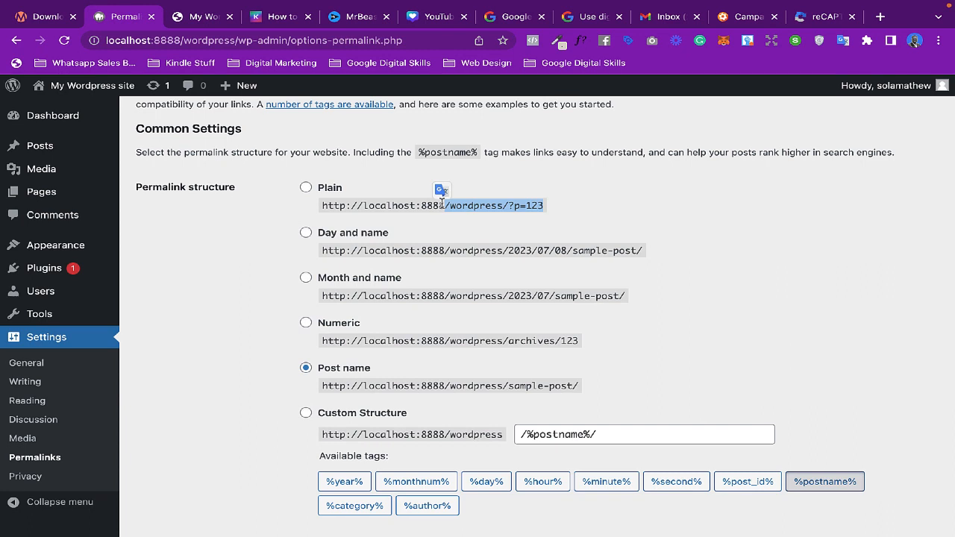
click(526, 224)
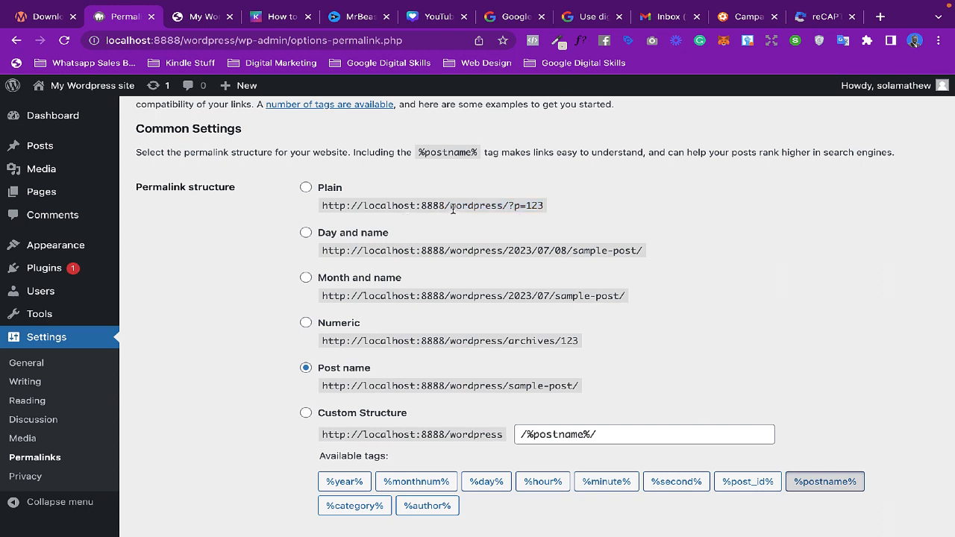
drag(451, 207, 545, 212)
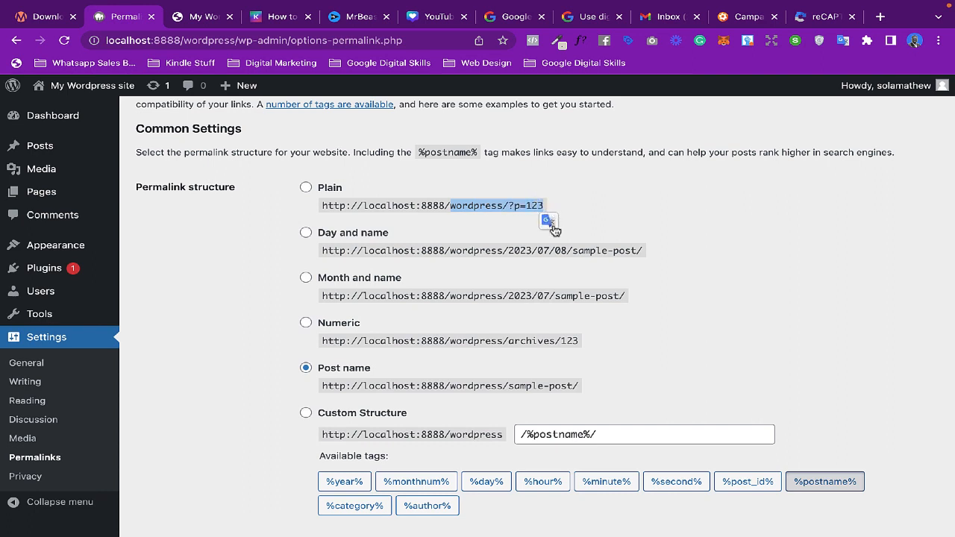
click(503, 233)
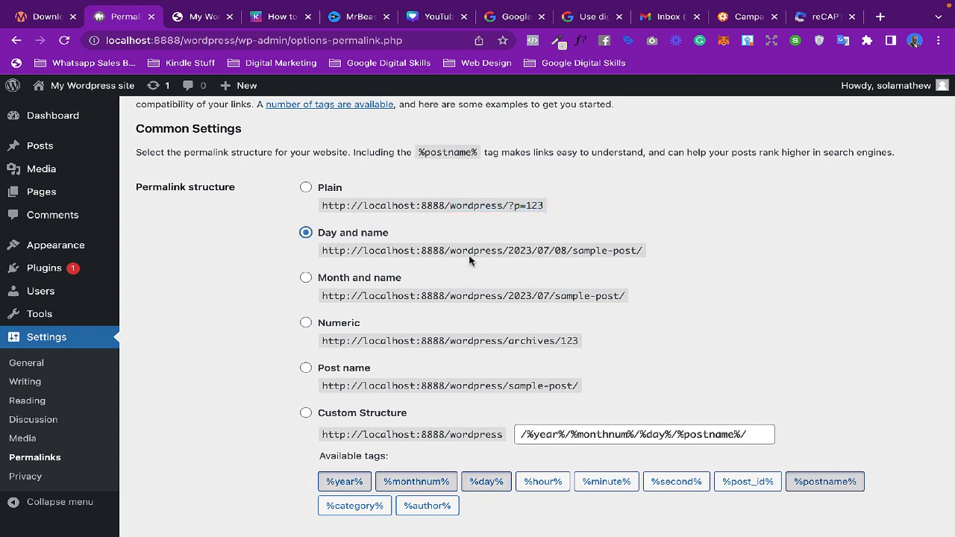
click(305, 367)
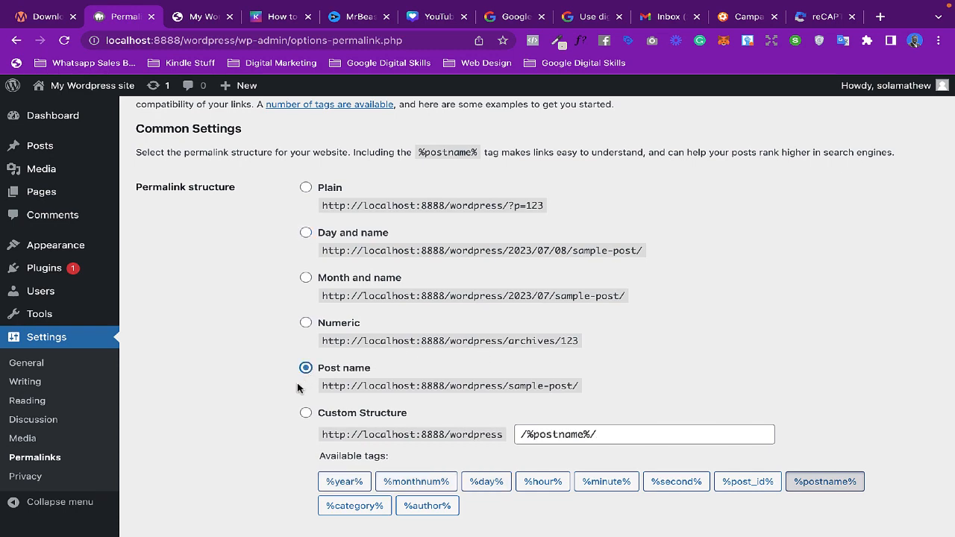
- Save the updated permalink structure
scroll(336, 381, down, 4)
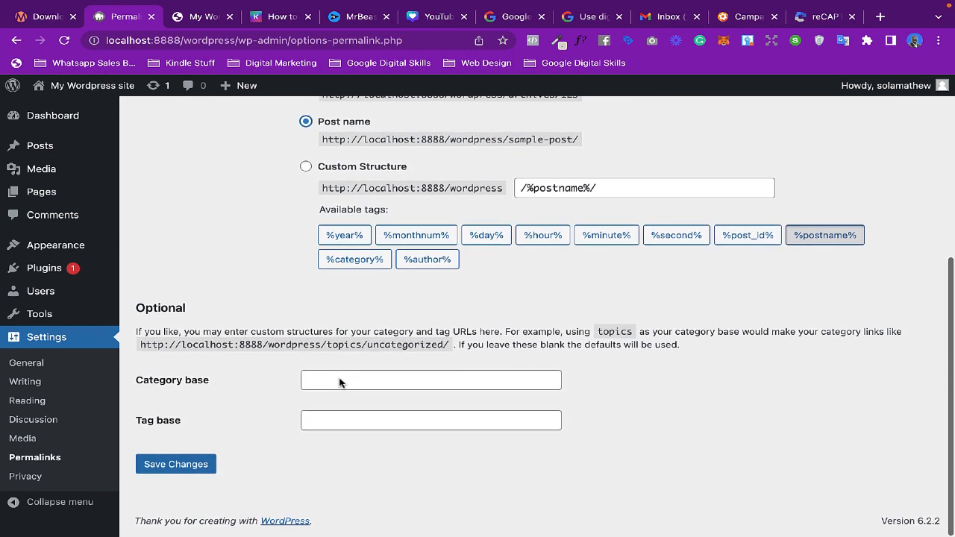
click(189, 465)
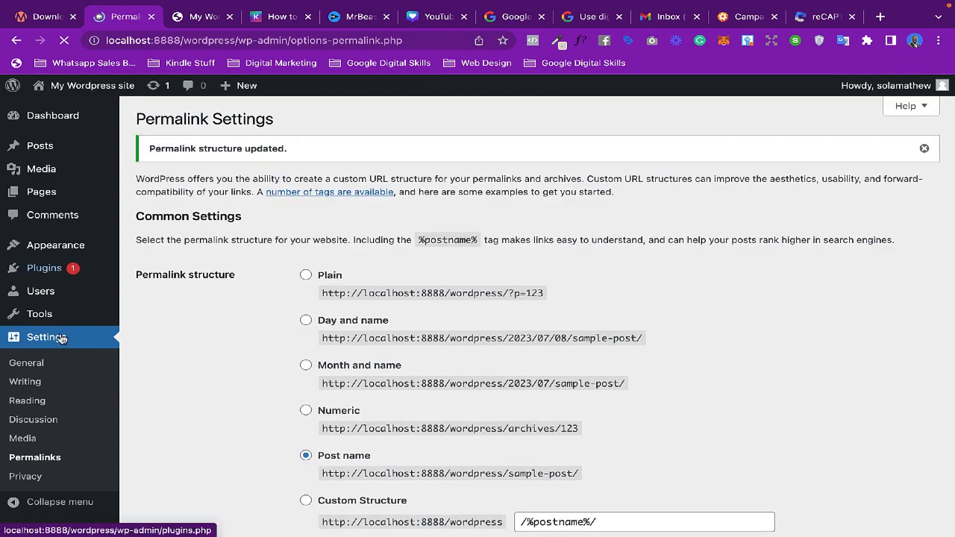
- Open General Settings and change the Site Title to SOLA's Blog
scroll(47, 371, down, 1)
click(26, 364)
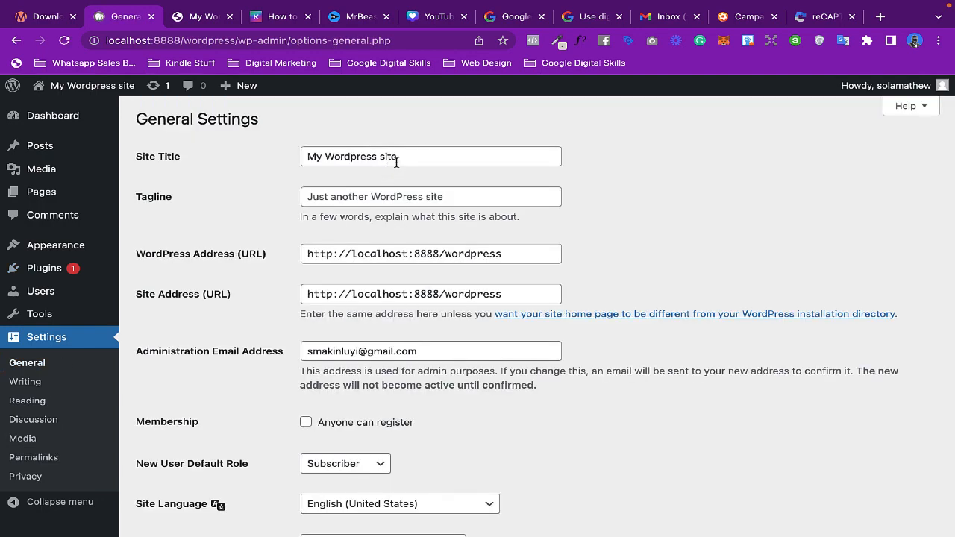
click(415, 156)
drag(415, 157, 279, 157)
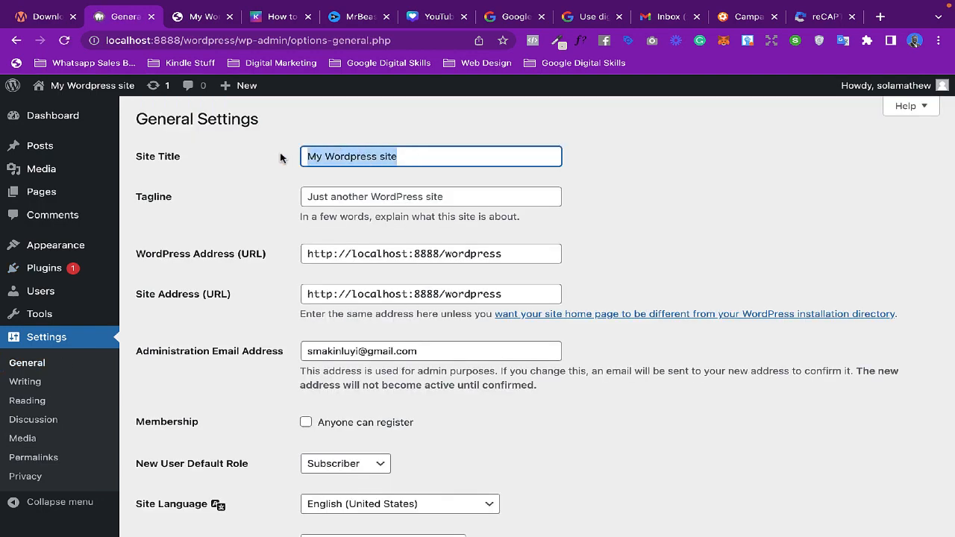
text(SOLA)
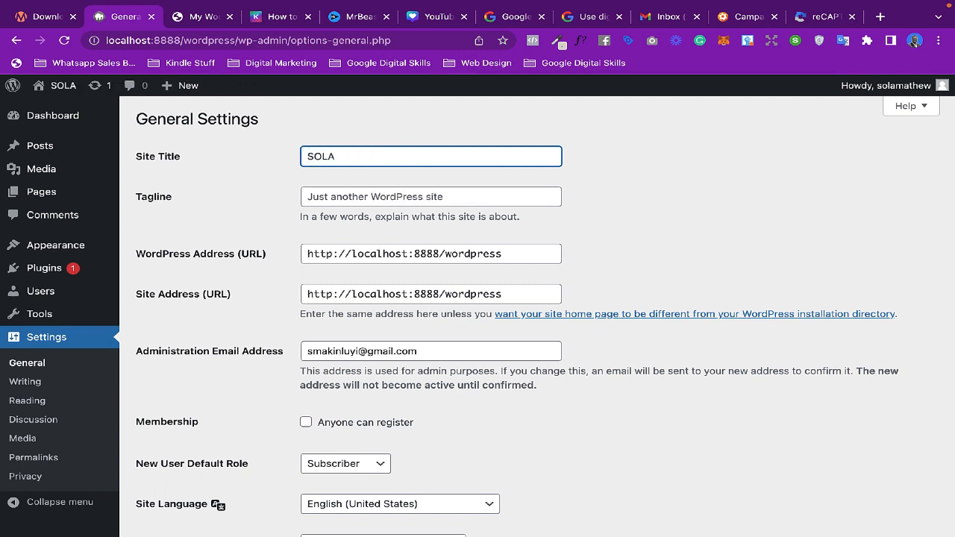
key(BackSpace)
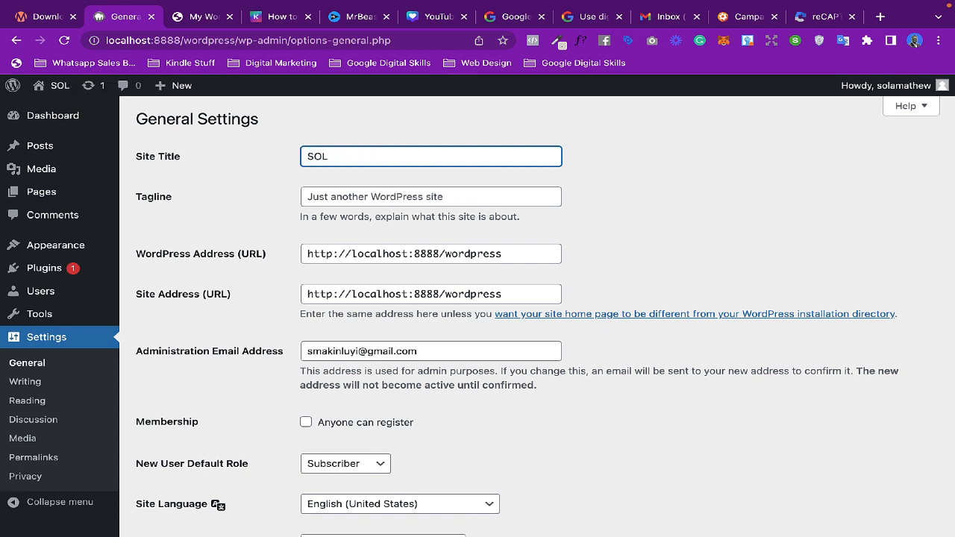
text(A's )
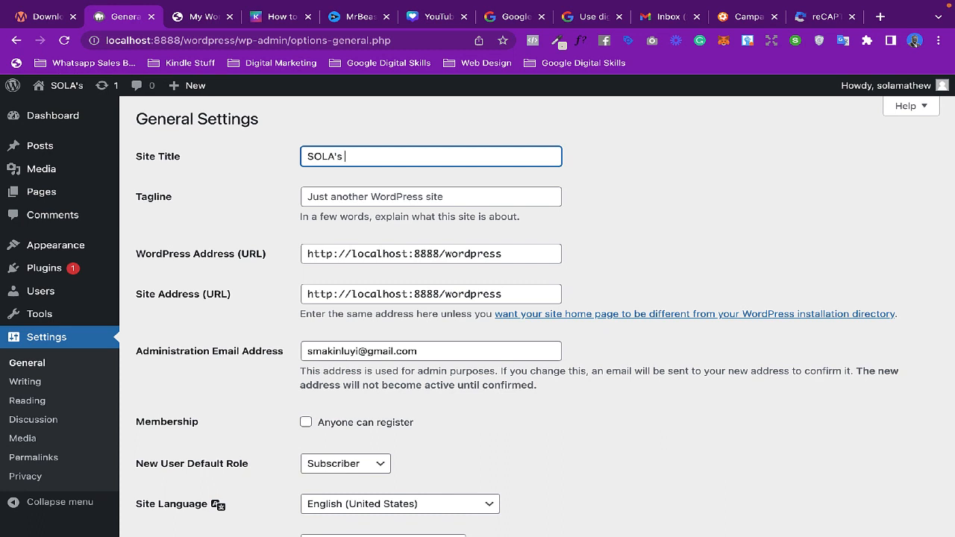
text(Blog)
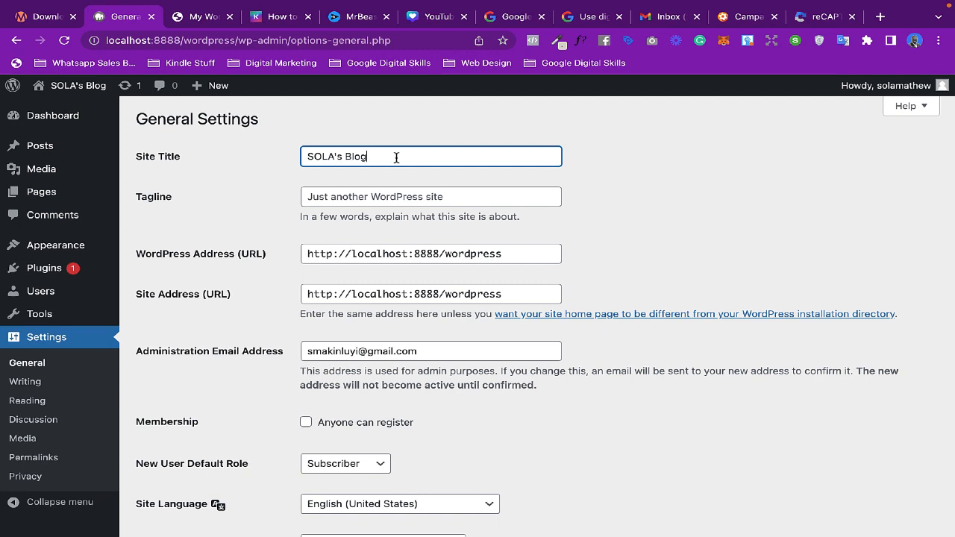
- Replace the tagline with The Power of Words
click(370, 196)
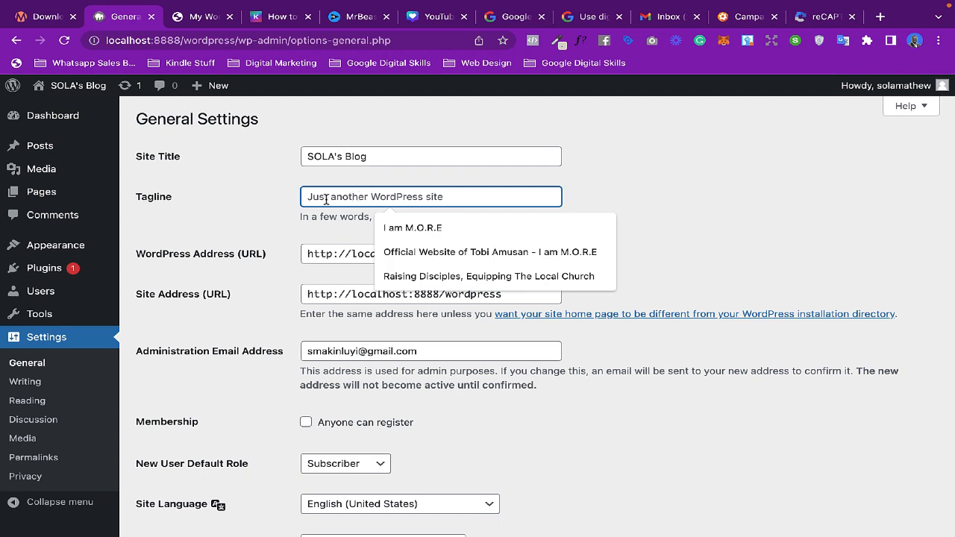
key(ctrl+a)
text(Th)
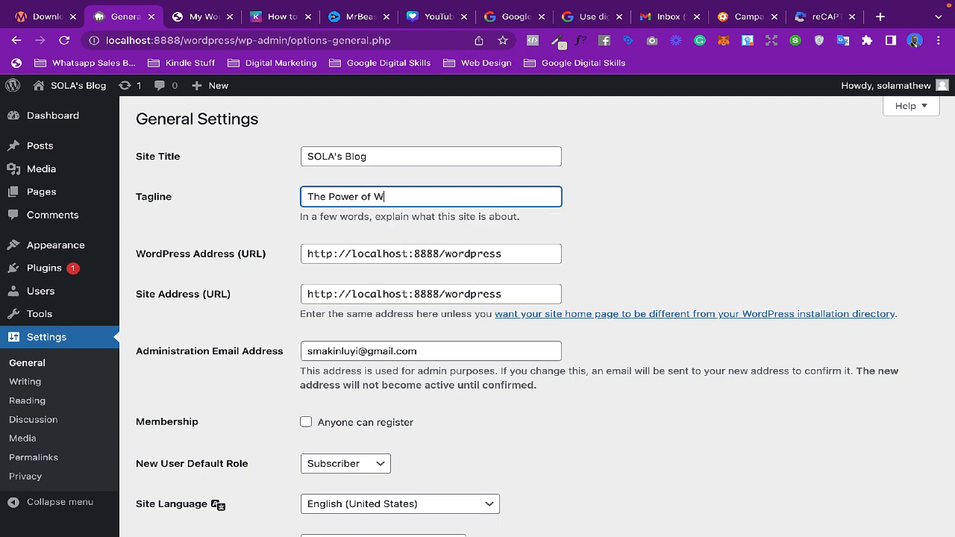
click(643, 181)
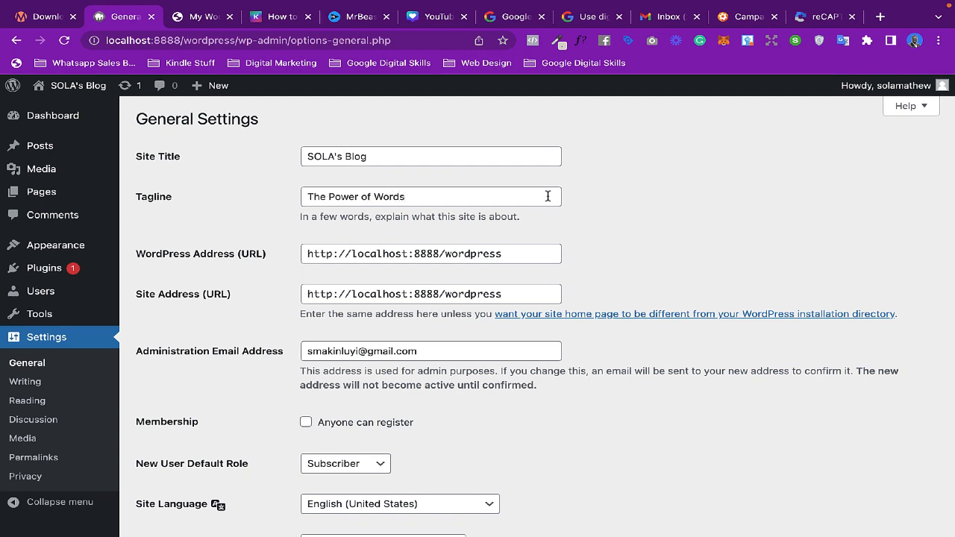
- Set the week to start on Sunday and save the General Settings
scroll(547, 196, down, 3)
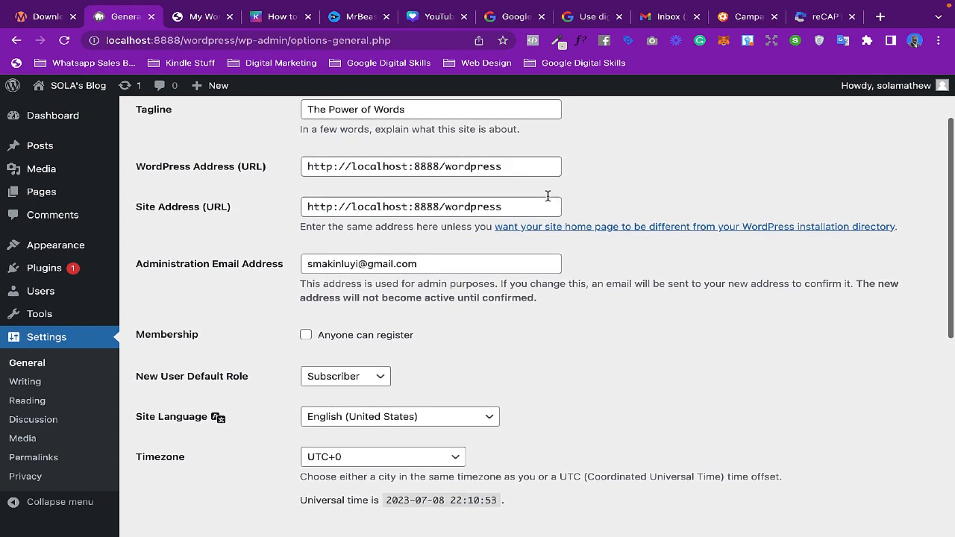
scroll(590, 370, down, 5)
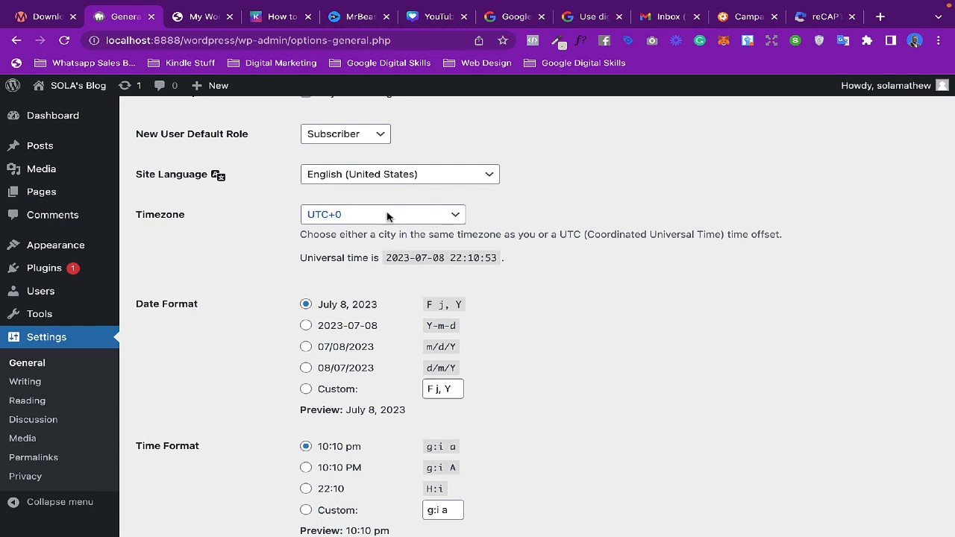
scroll(518, 272, down, 3)
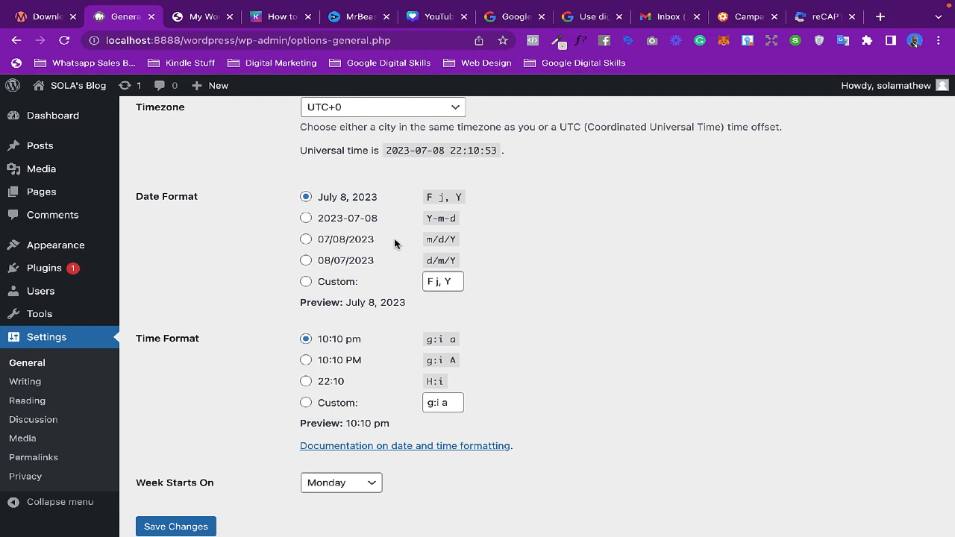
scroll(431, 311, down, 2)
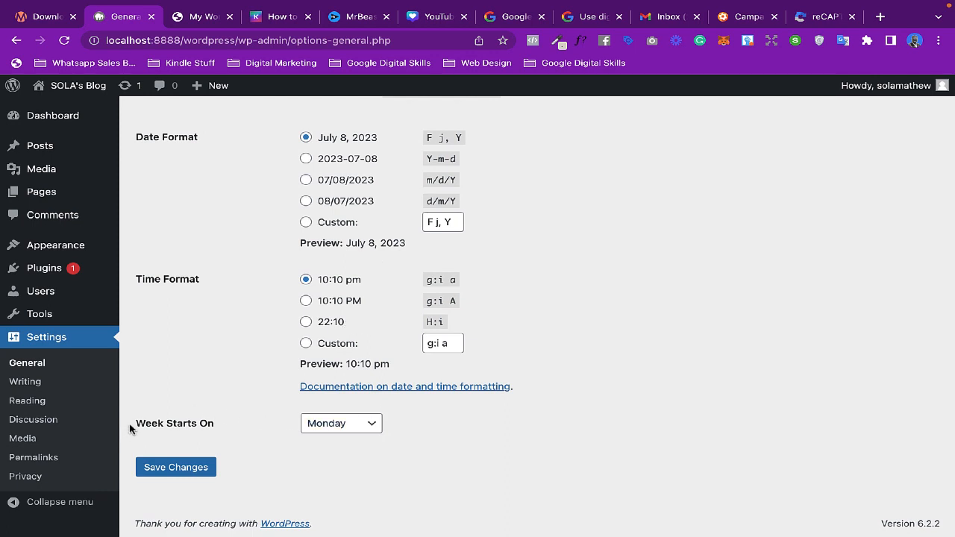
mouse_move(129, 427)
mouse_down()
mouse_move(207, 422)
mouse_move(144, 425)
mouse_up()
click(224, 426)
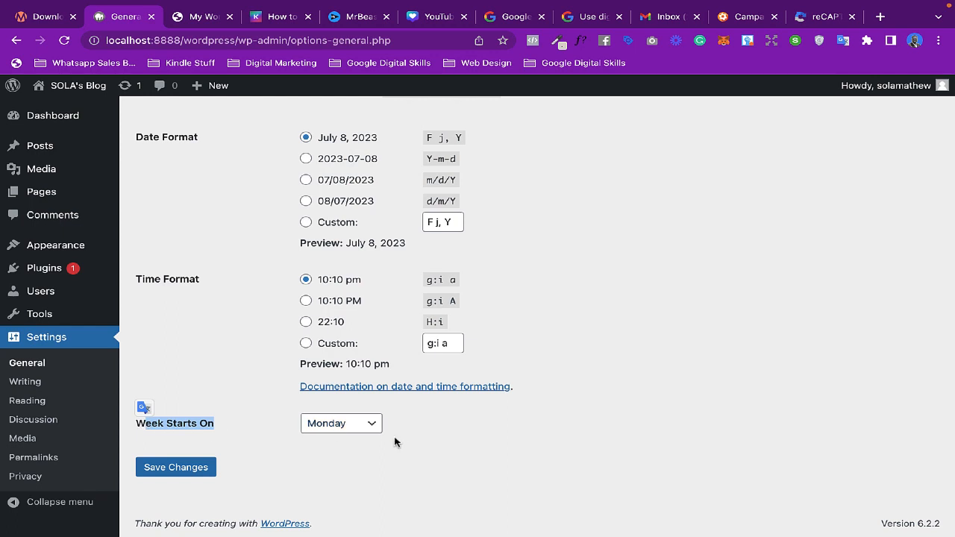
click(373, 426)
click(361, 408)
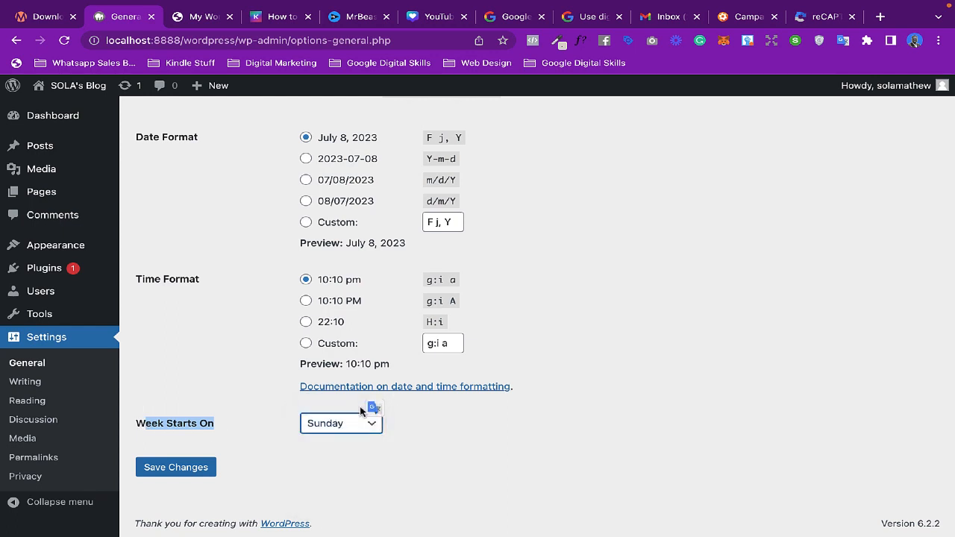
click(191, 469)
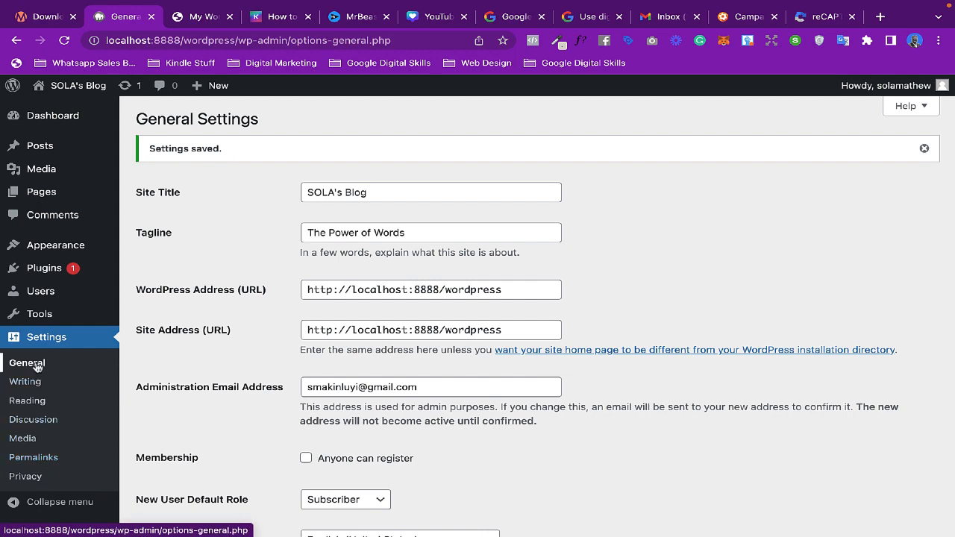
- Open the Themes page and activate the Twenty Twenty-One theme
mouse_move(43, 313)
mouse_move(54, 247)
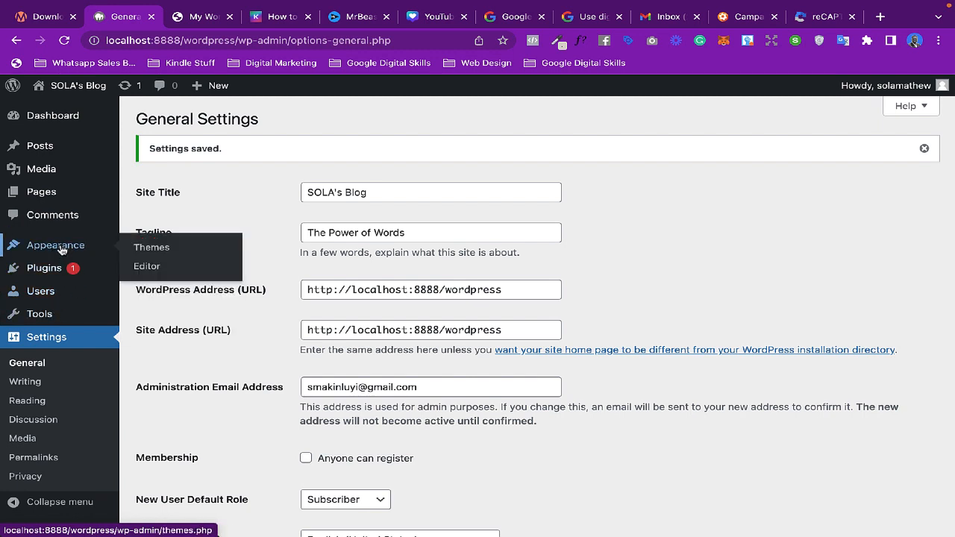
click(62, 247)
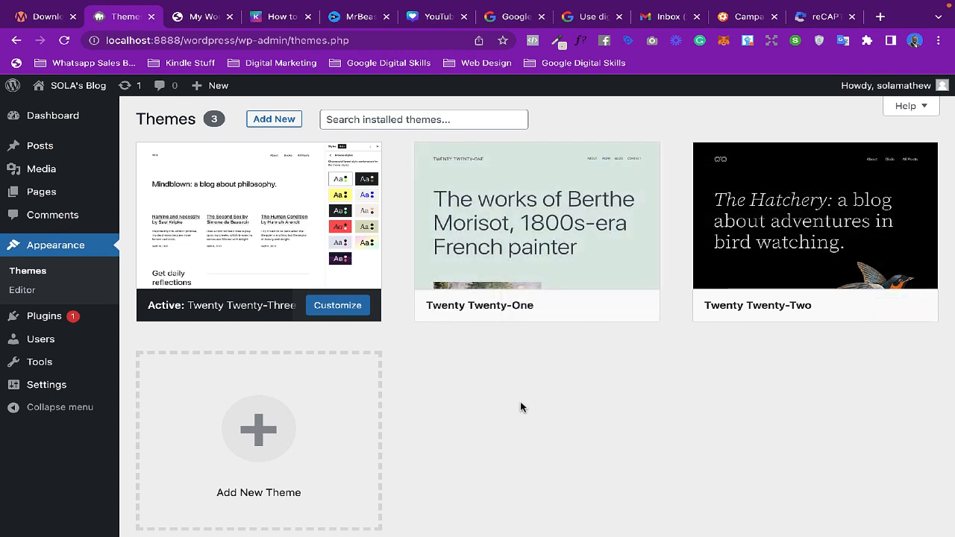
mouse_move(543, 320)
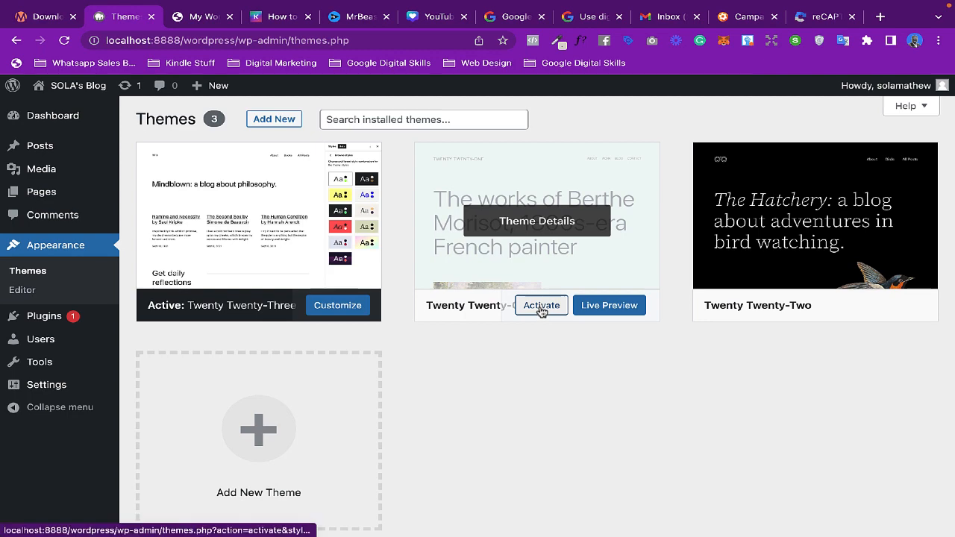
click(541, 308)
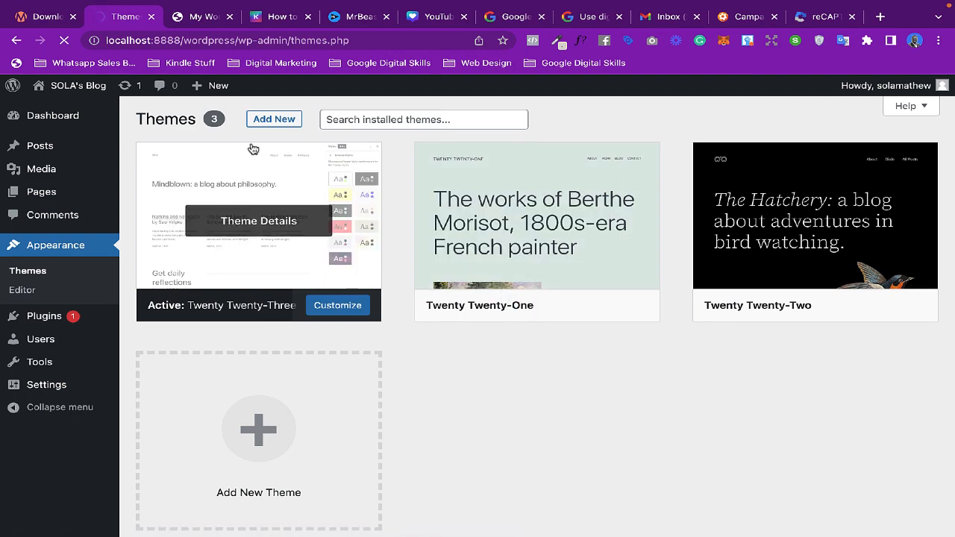
- Reload the live homepage in its browser tab to view the new theme, then return to the Themes page
click(203, 16)
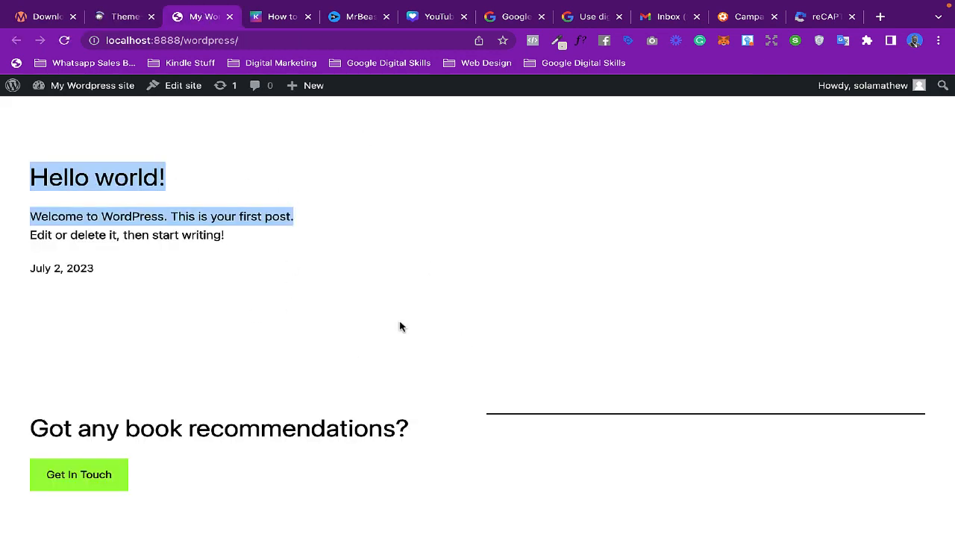
scroll(366, 273, up, 3)
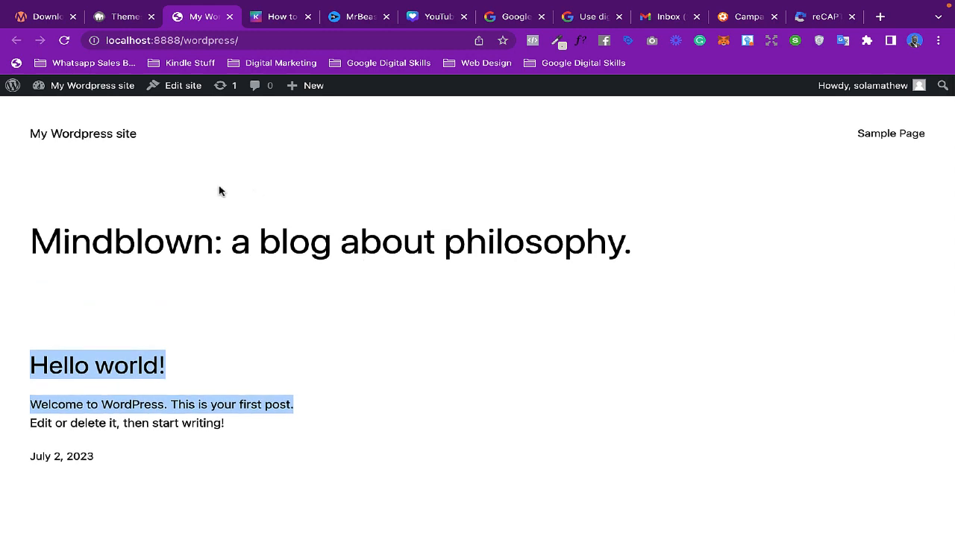
click(126, 15)
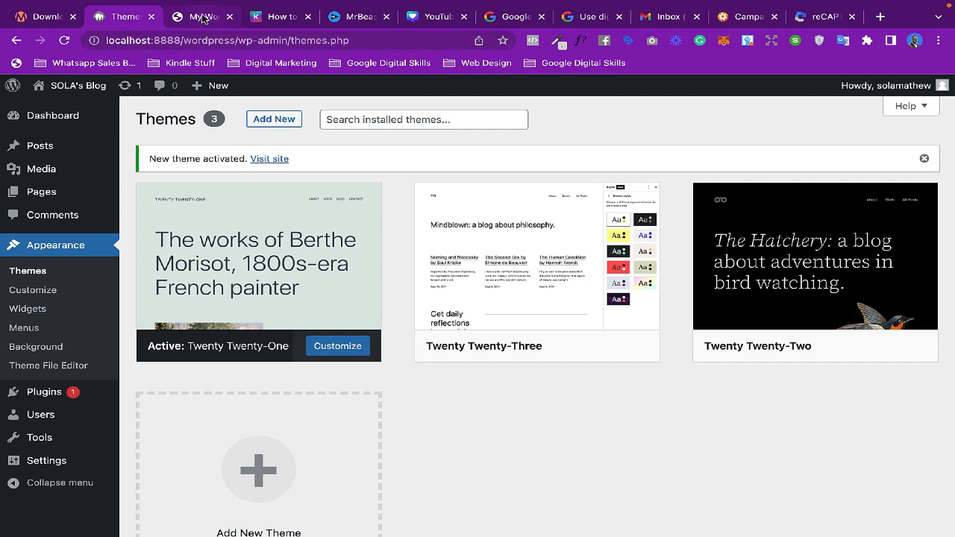
click(204, 17)
click(65, 42)
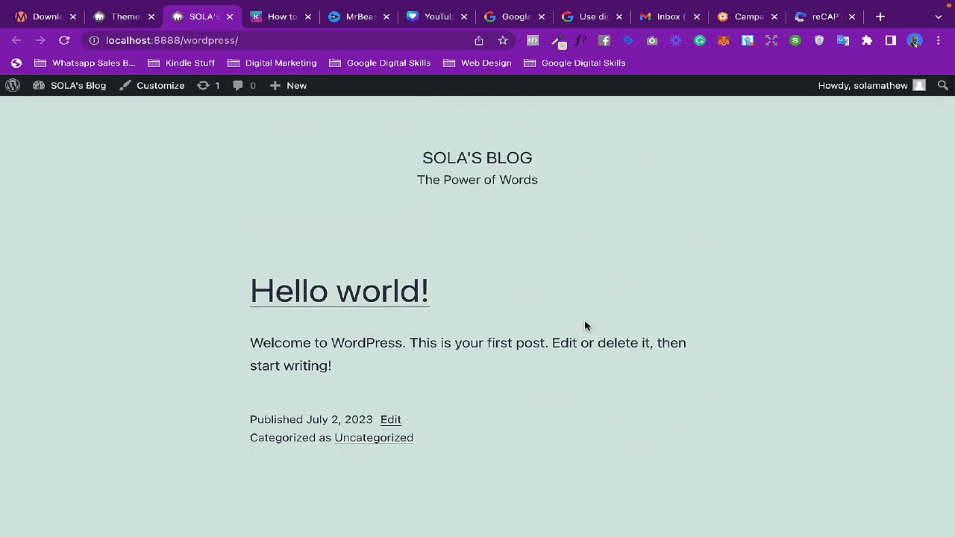
scroll(583, 323, down, 6)
scroll(584, 324, up, 5)
scroll(584, 321, up, 1)
click(131, 18)
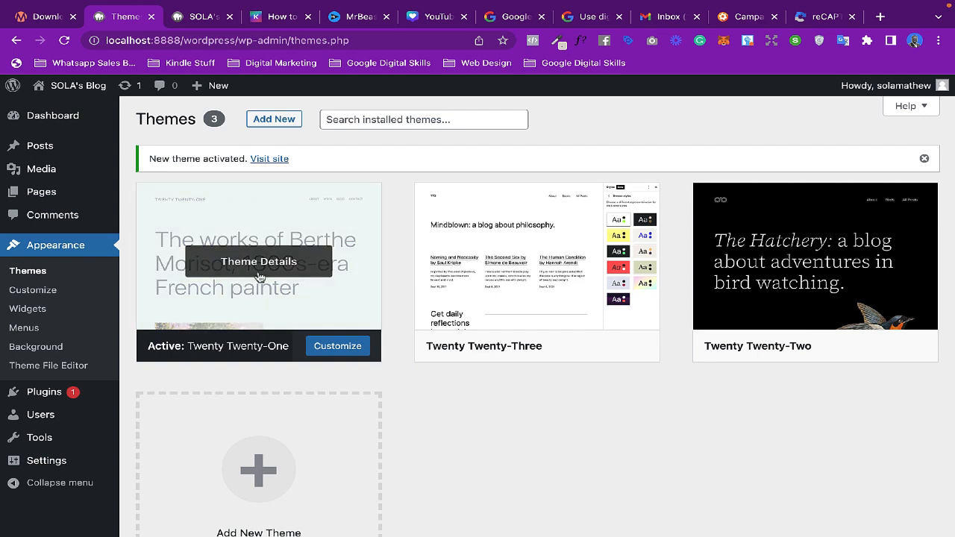
- Search the theme directory for astra, then install and activate the Astra theme
click(282, 123)
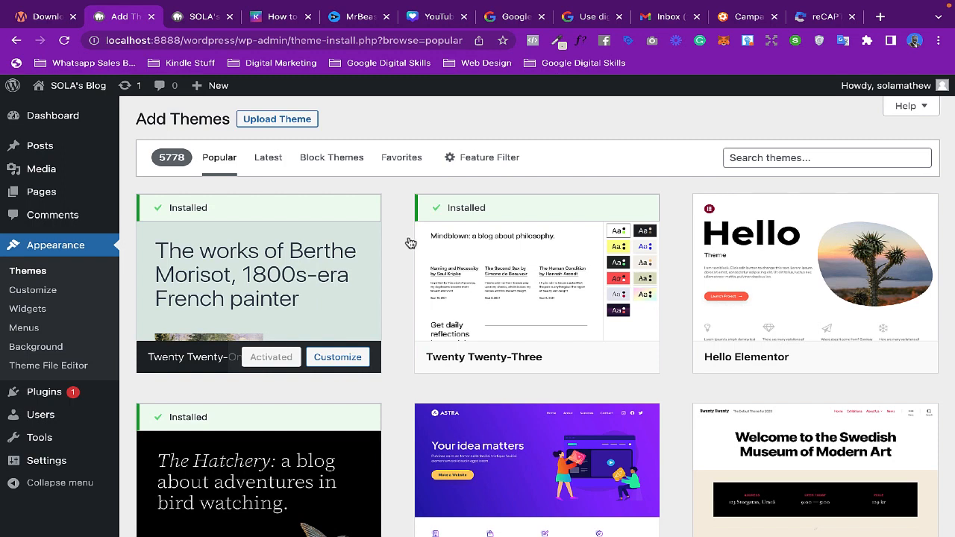
click(758, 159)
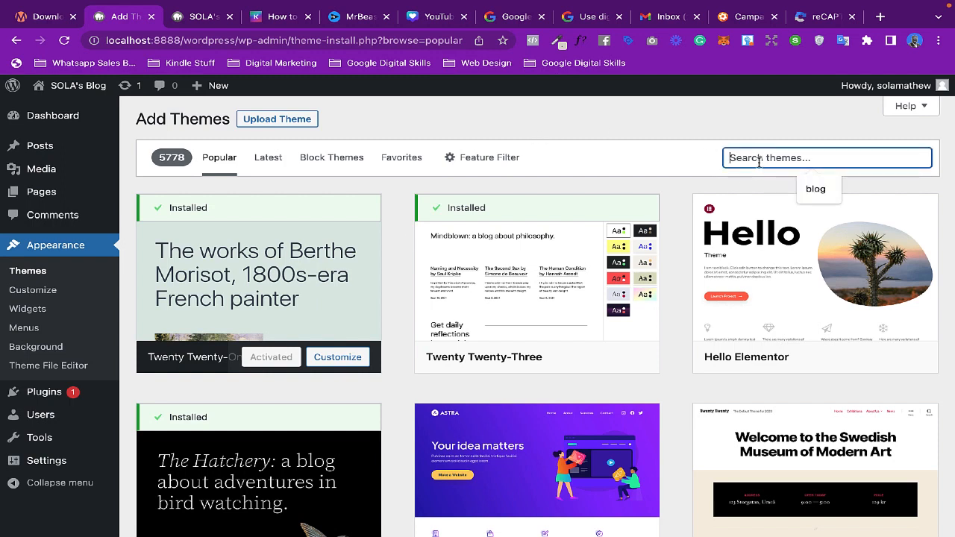
text(astra)
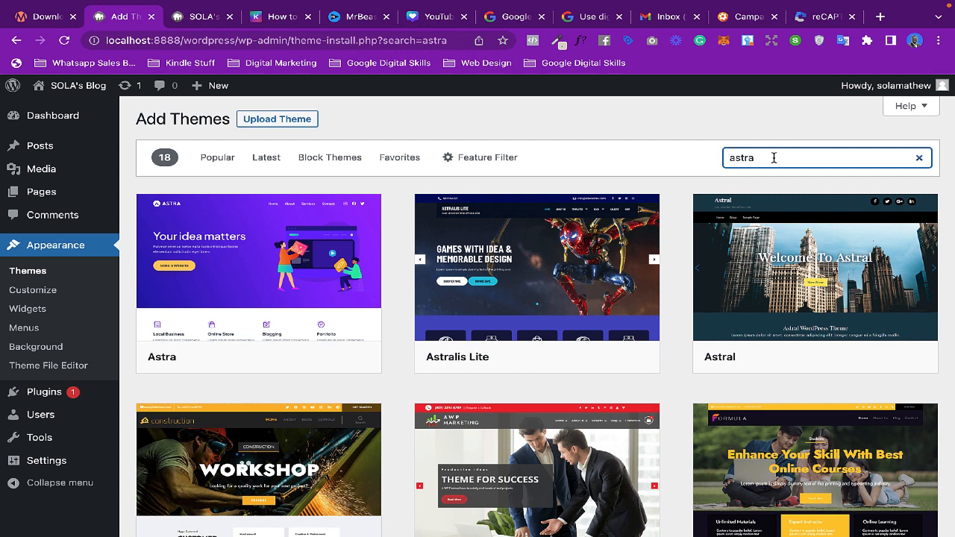
mouse_move(366, 235)
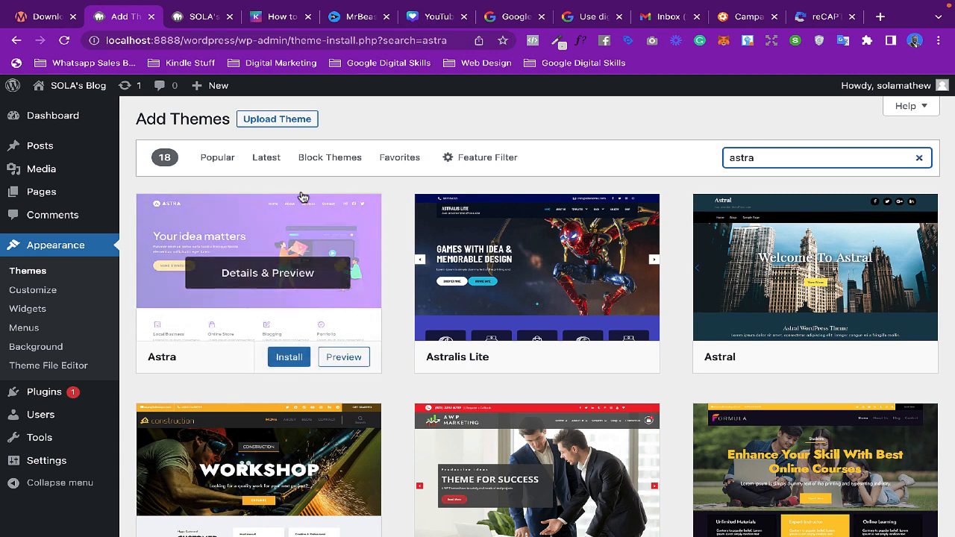
click(284, 359)
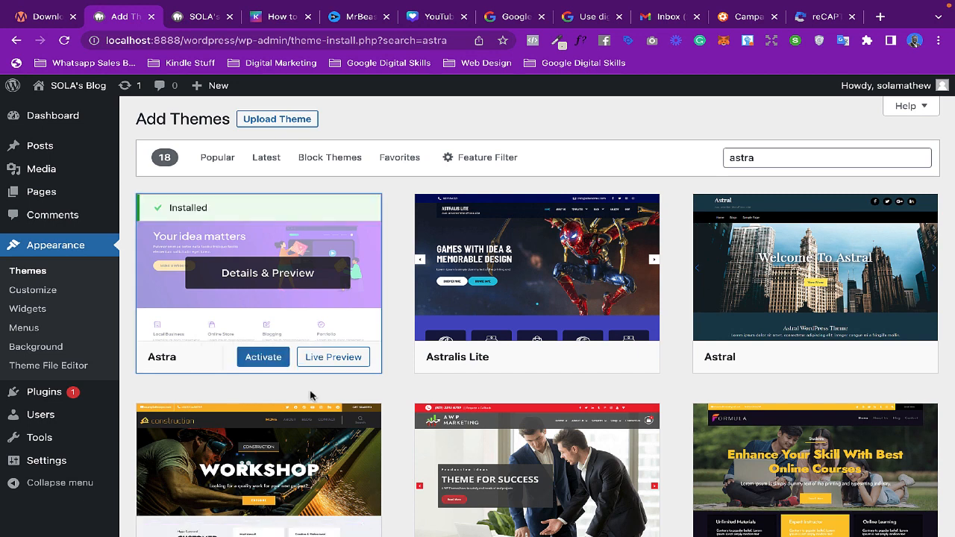
click(263, 357)
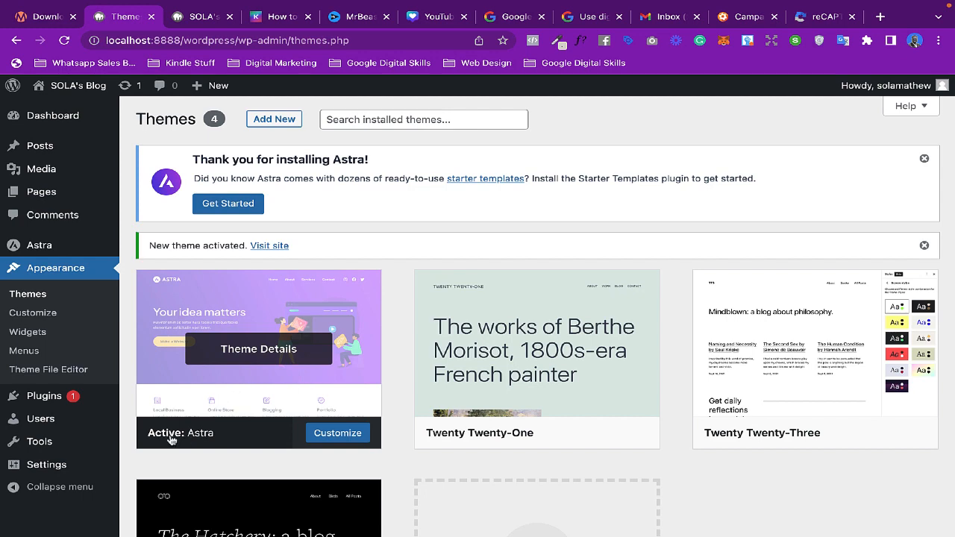
- Reload the homepage tab to view the site with the Astra theme applied, and go back to the Themes tab
scroll(277, 393, down, 1)
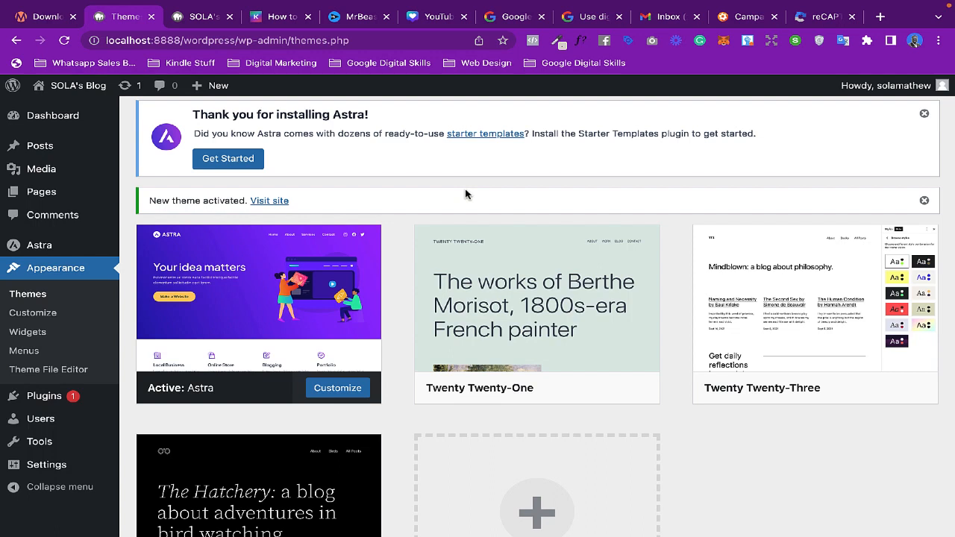
click(205, 17)
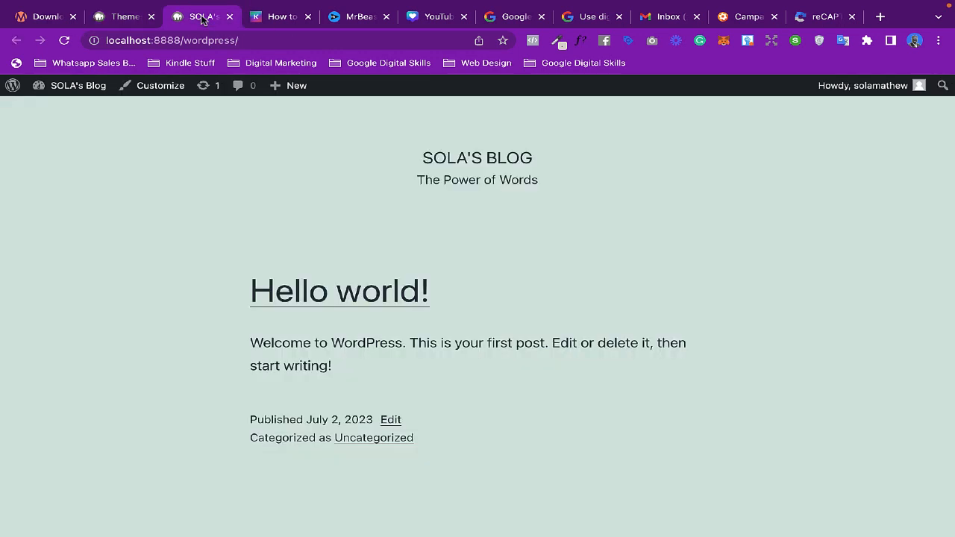
click(66, 41)
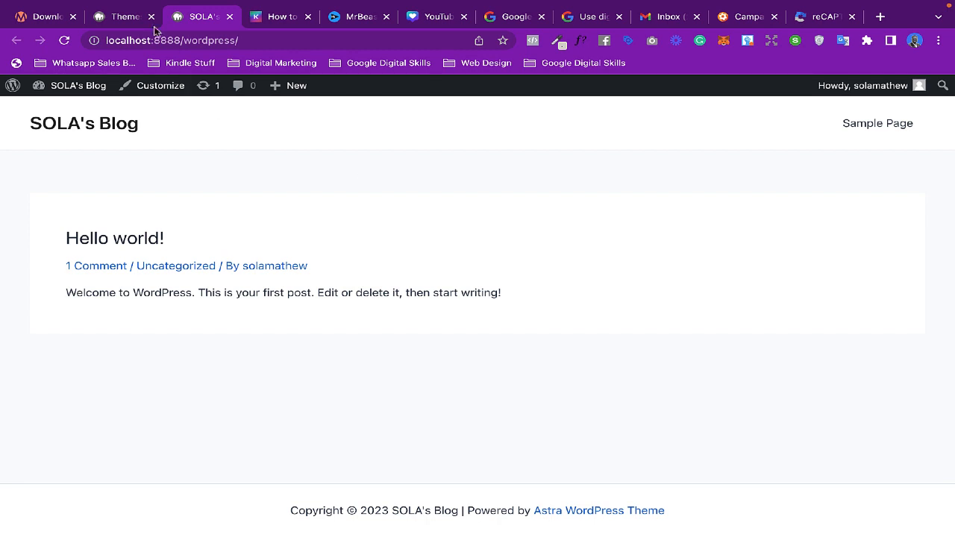
click(128, 17)
- Open the installed plugins, select all of them and delete them with the Delete bulk action, confirming the deletion
mouse_move(267, 272)
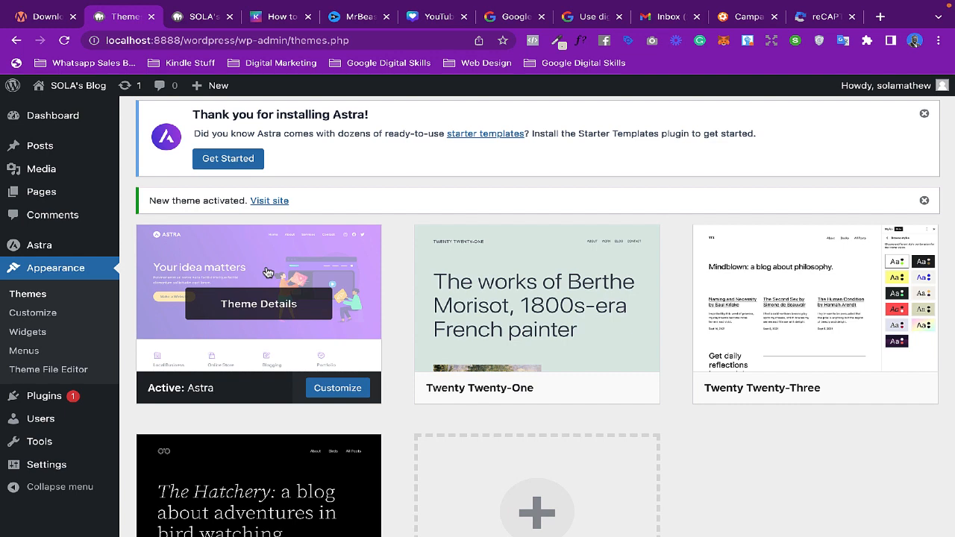
scroll(32, 393, down, 1)
click(37, 402)
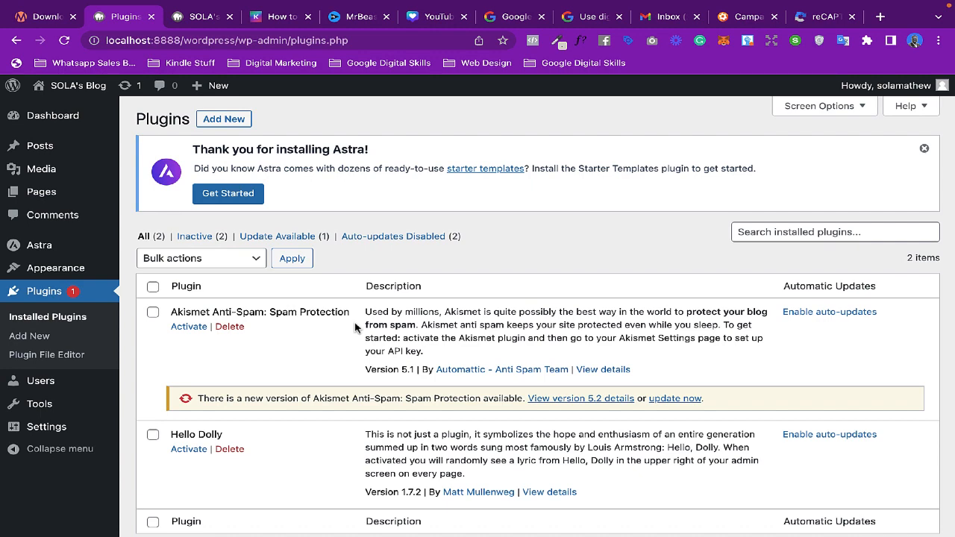
scroll(355, 327, down, 1)
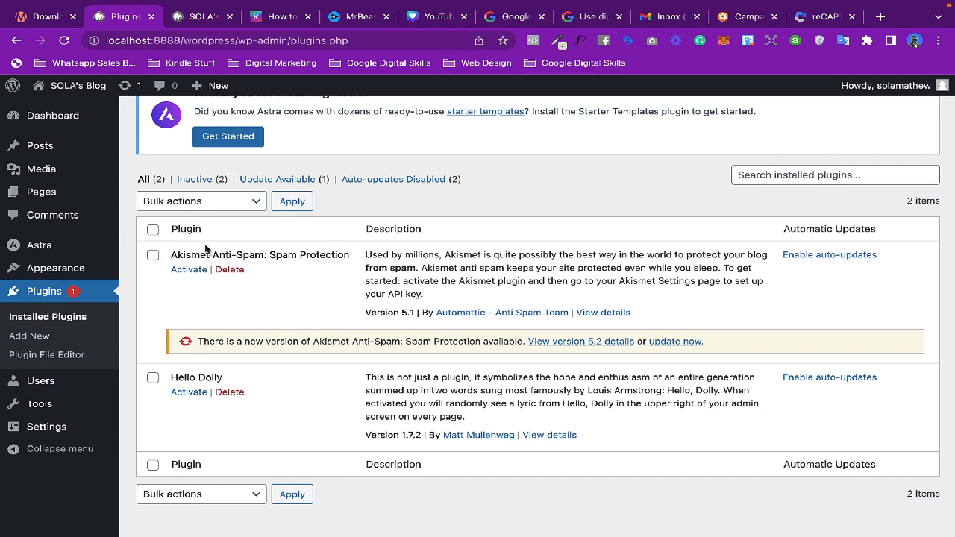
click(153, 232)
click(230, 208)
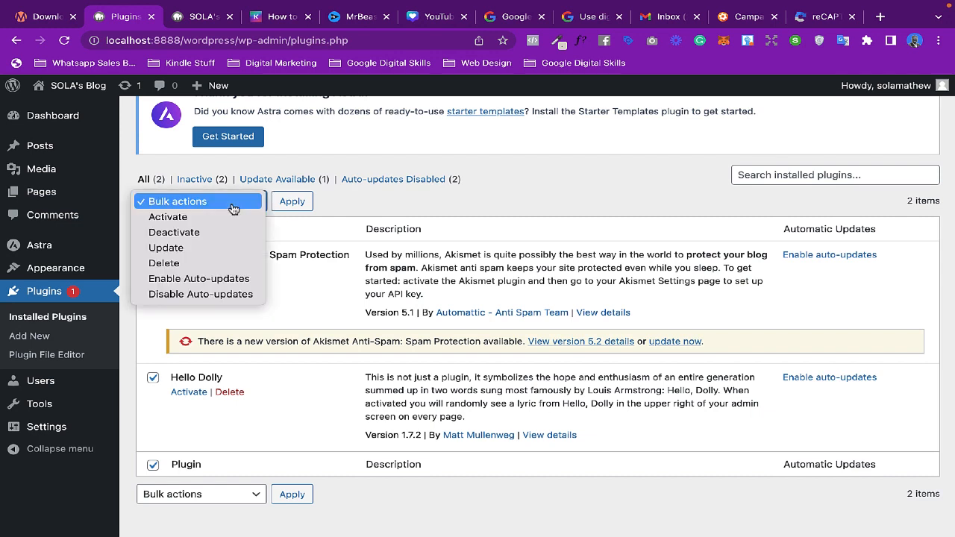
click(203, 263)
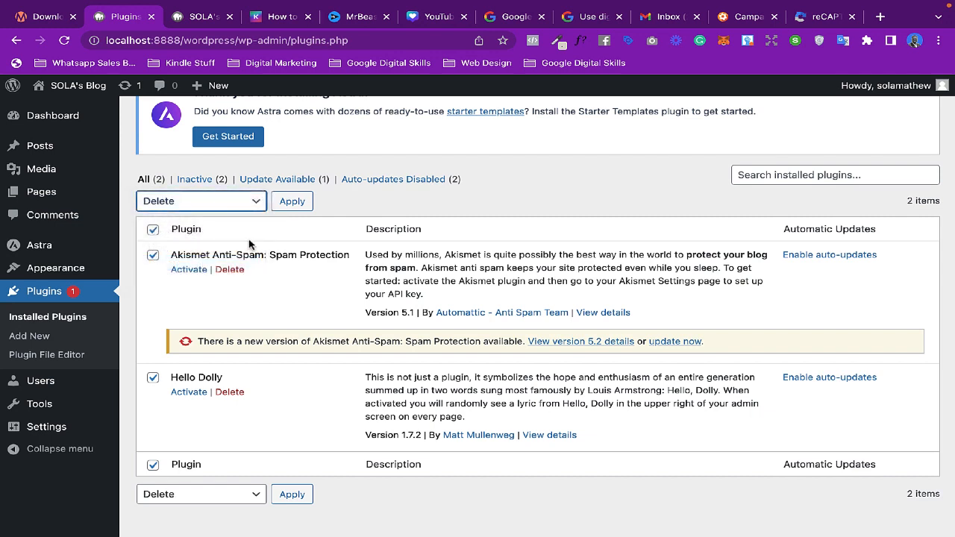
click(290, 203)
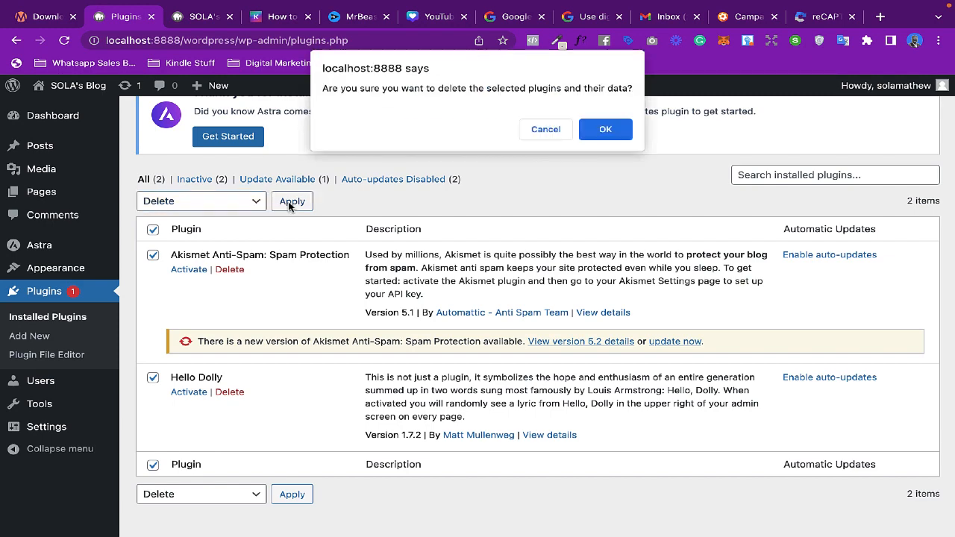
click(595, 132)
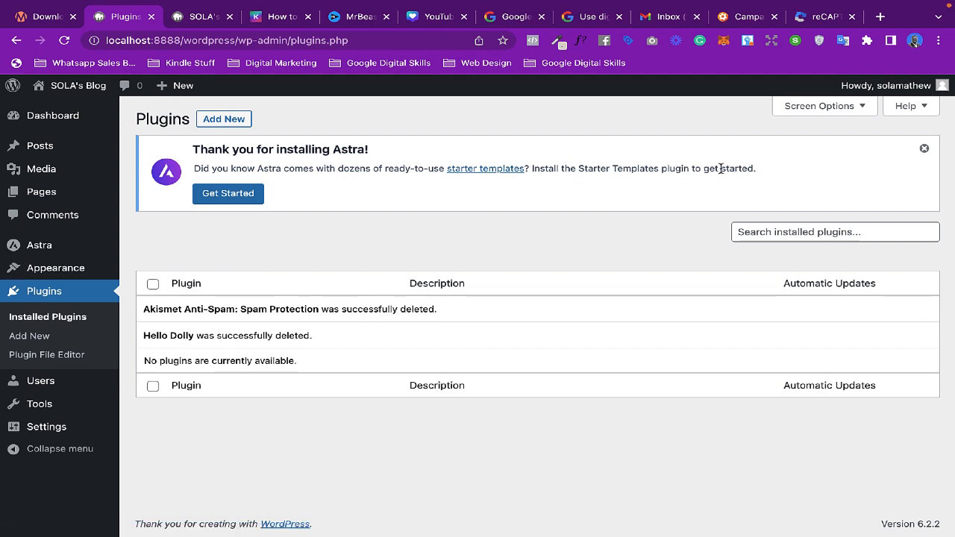
- Search the plugin directory for astra, then install and activate the Starter Templates plugin
drag(690, 169, 579, 168)
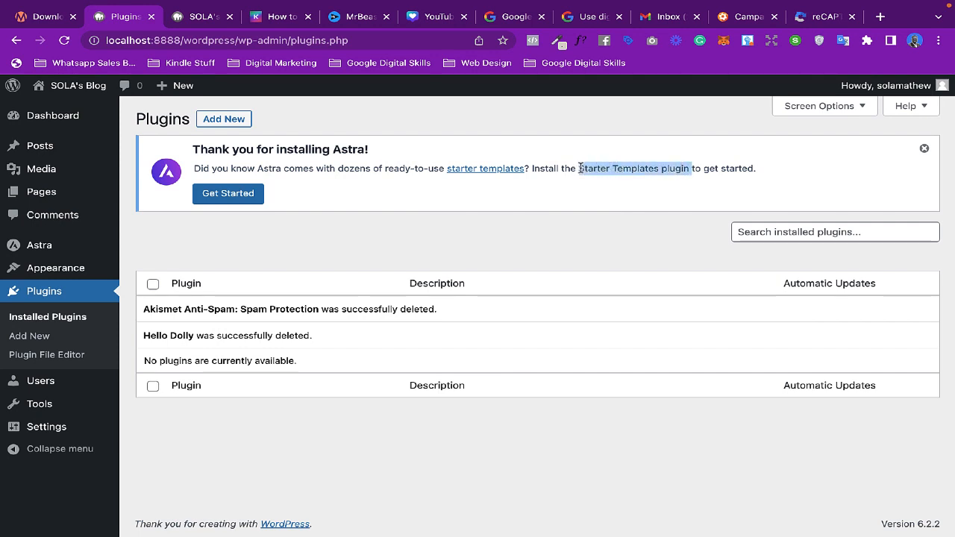
click(224, 121)
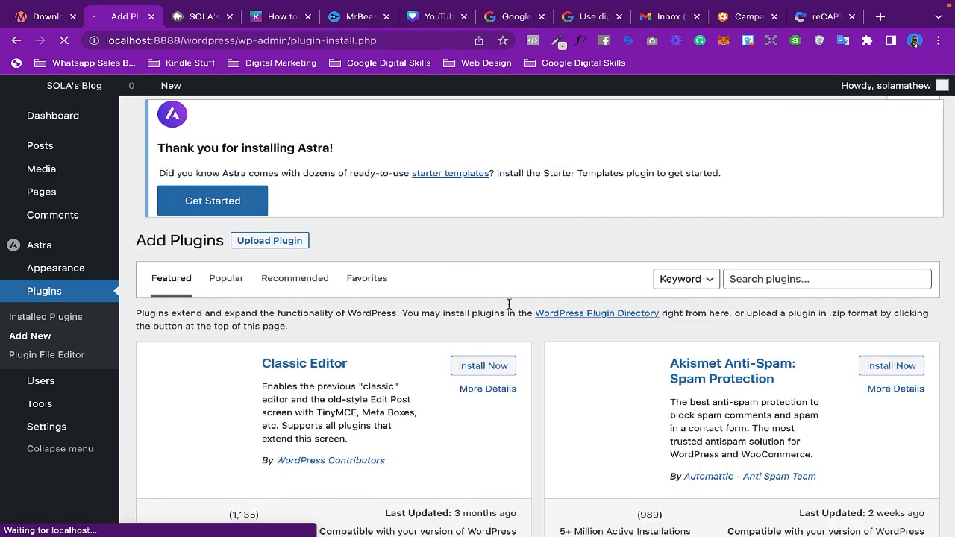
scroll(509, 304, down, 1)
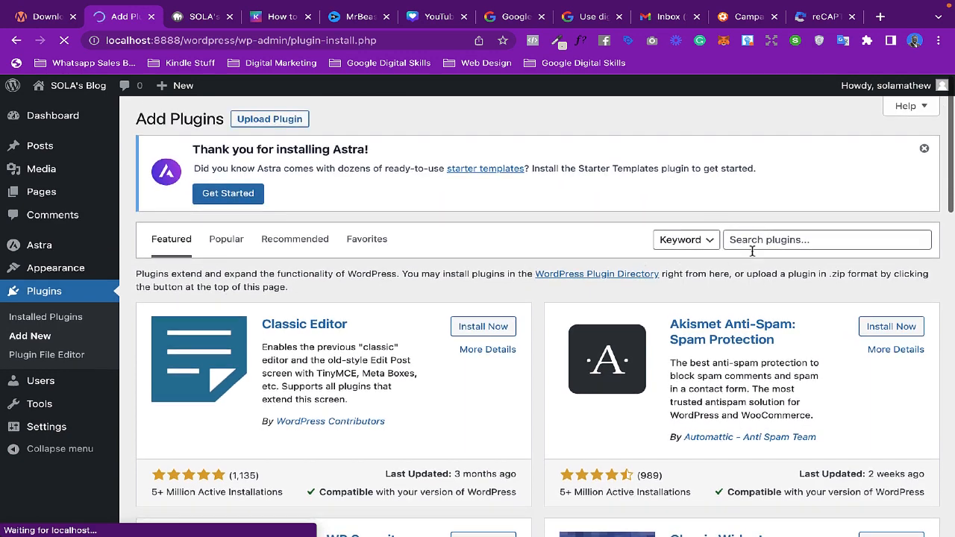
click(767, 239)
text(astra)
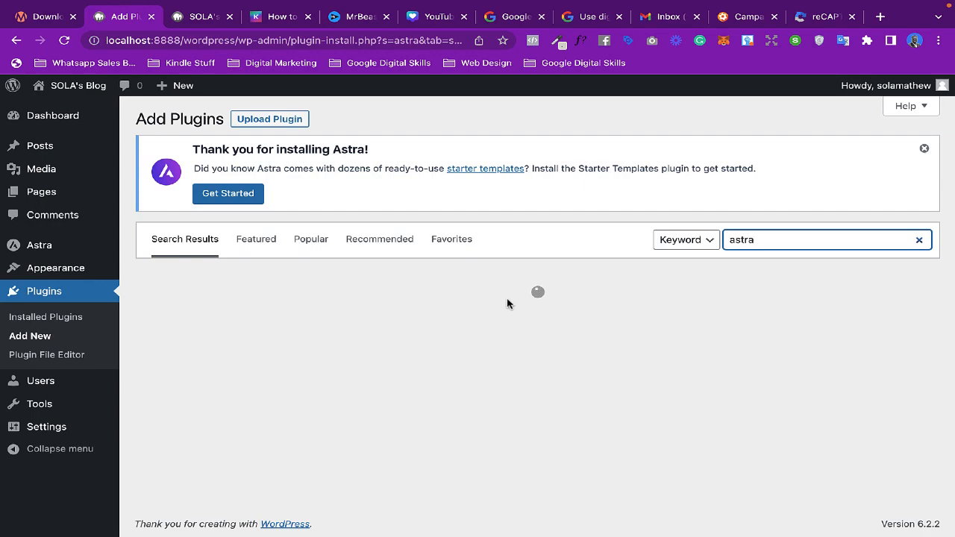
scroll(507, 304, down, 1)
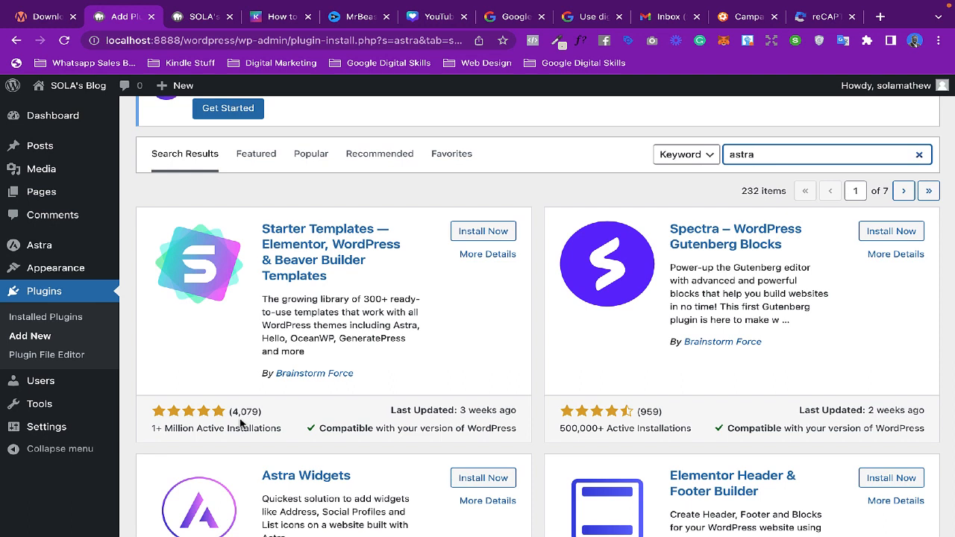
click(464, 234)
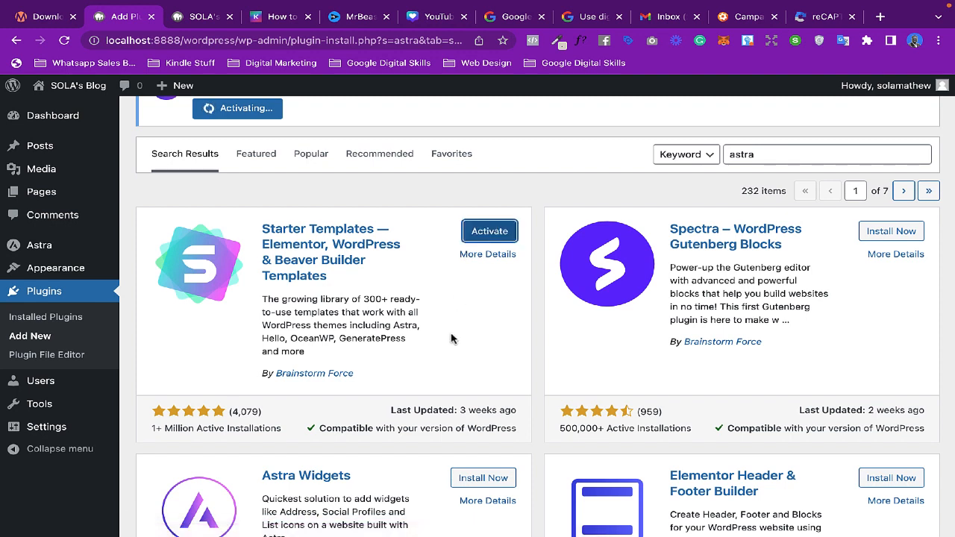
click(485, 233)
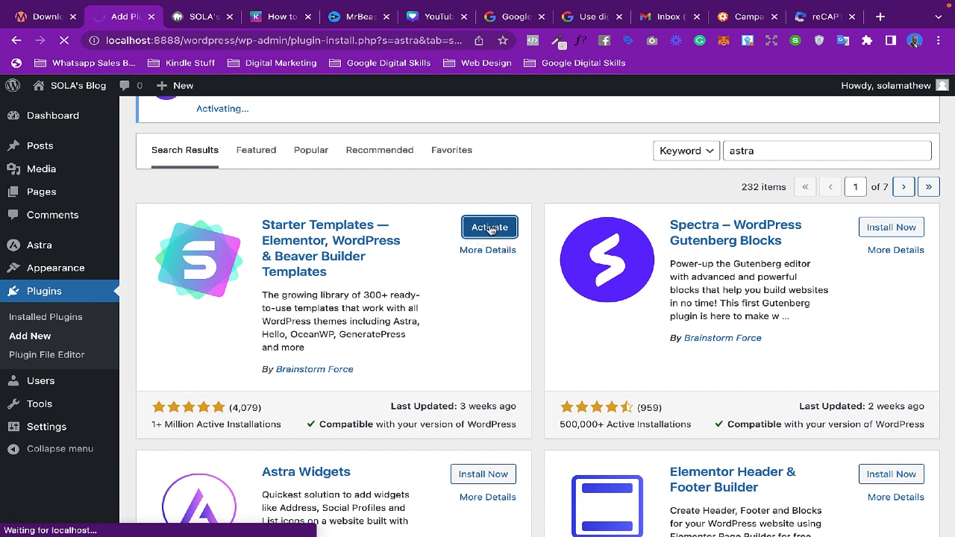
- In the installed plugins list, deactivate and reactivate Starter Templates, then open its library
click(31, 320)
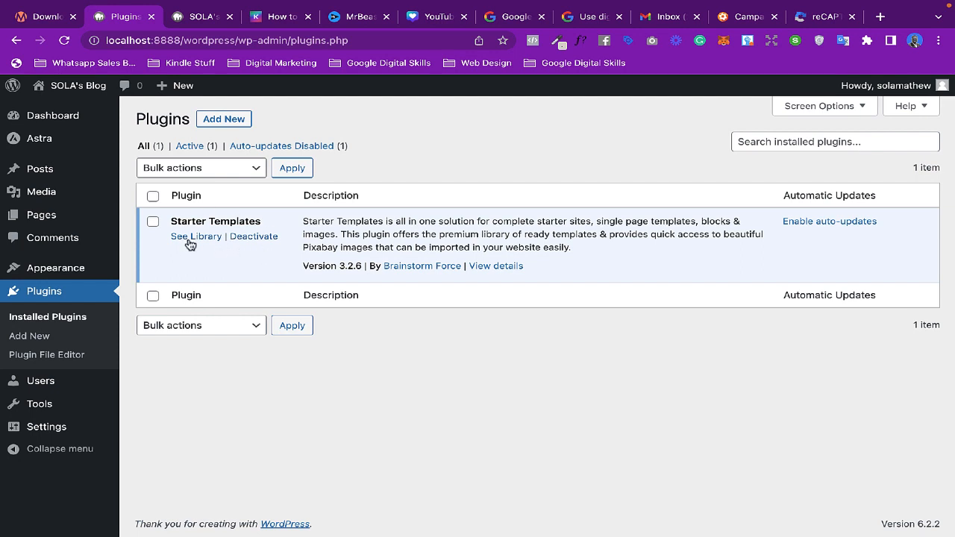
click(255, 236)
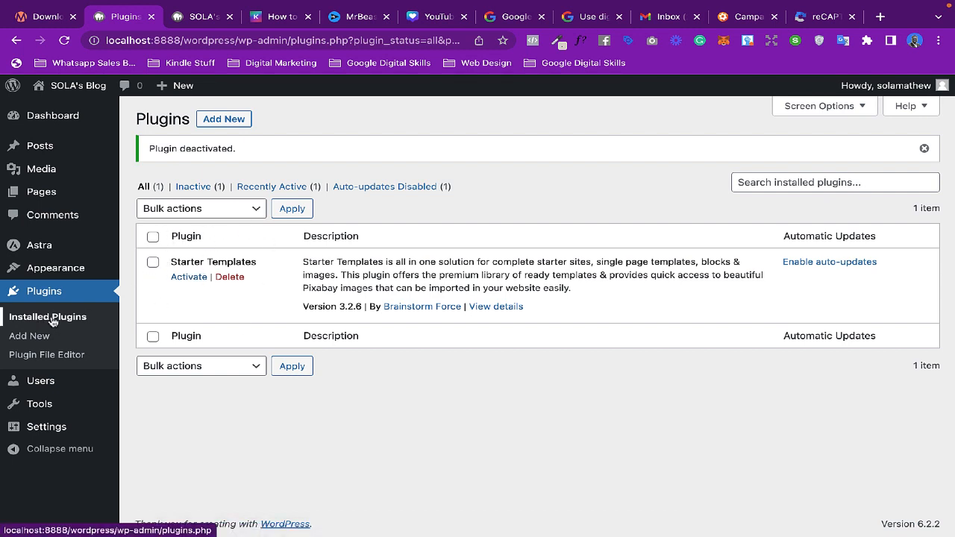
click(190, 279)
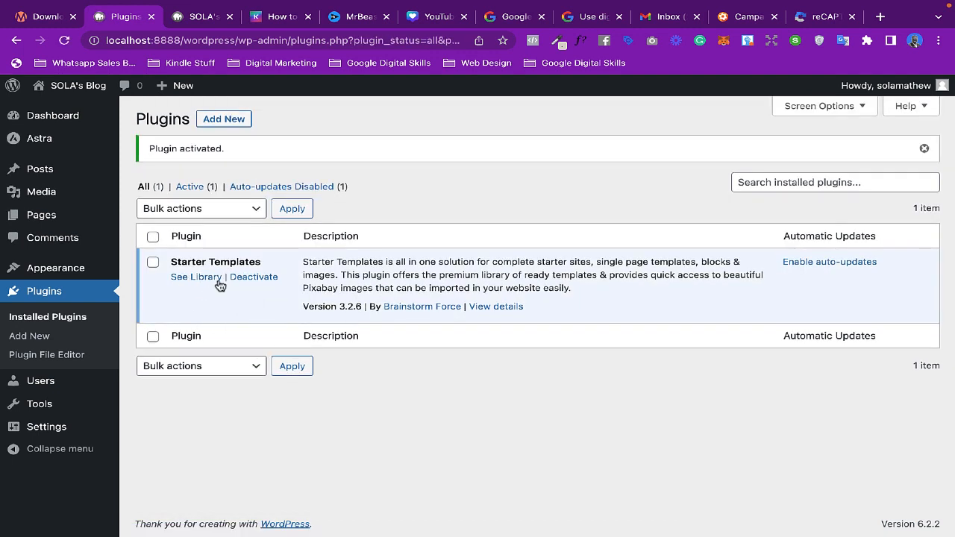
click(203, 278)
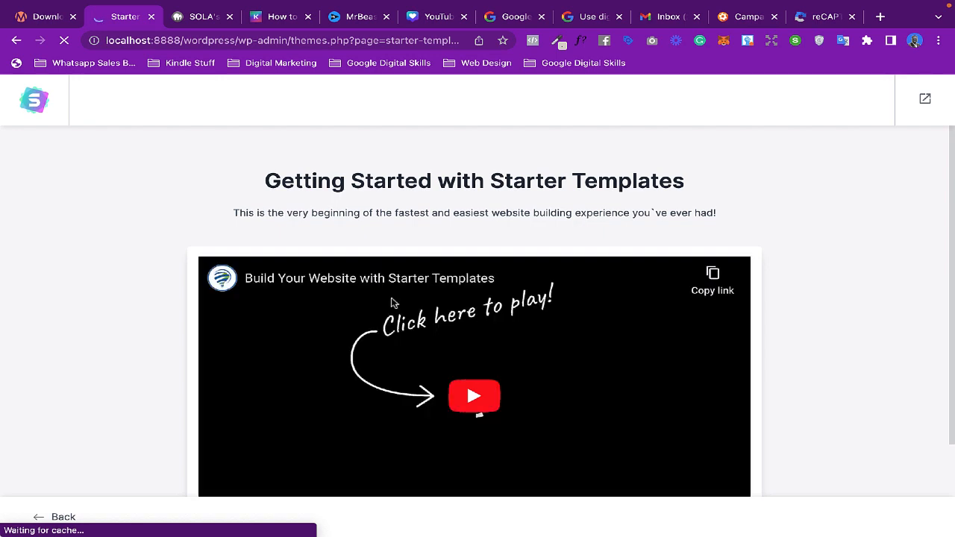
- Start building the website with Starter Templates and choose Elementor as the page builder
scroll(393, 302, down, 1)
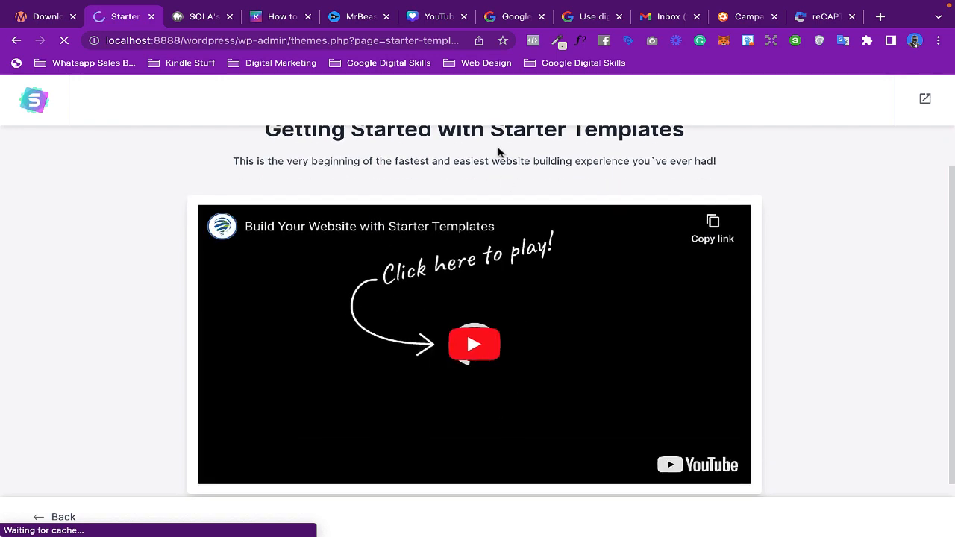
scroll(452, 204, up, 1)
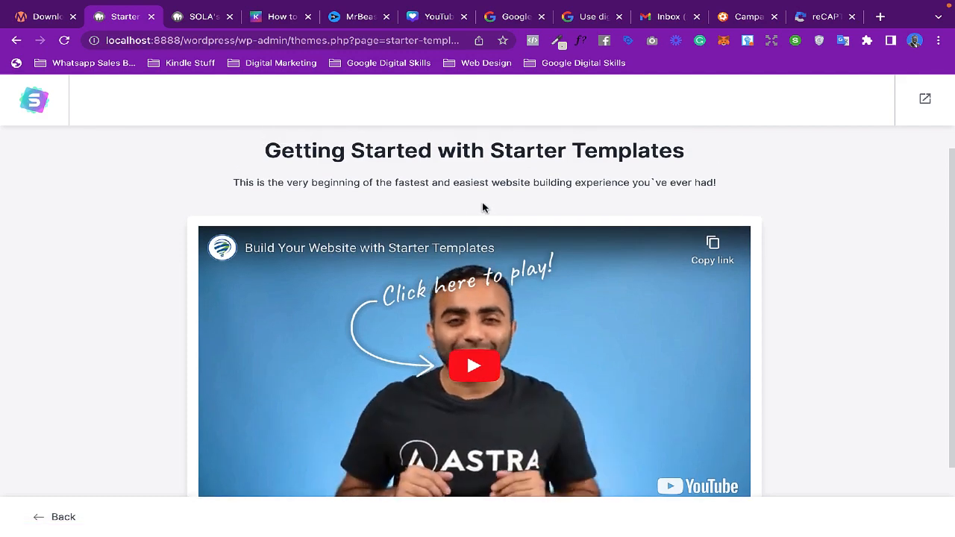
scroll(481, 202, down, 1)
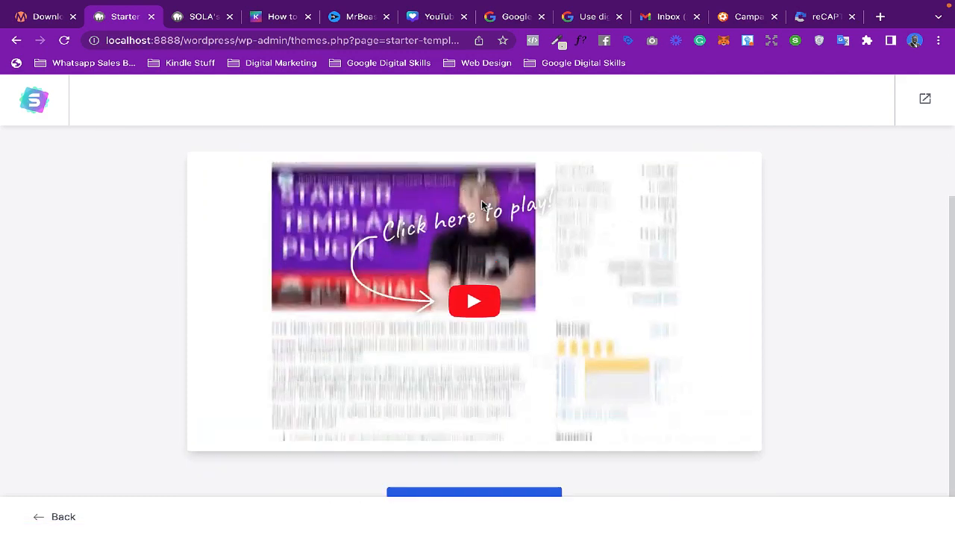
scroll(481, 200, down, 1)
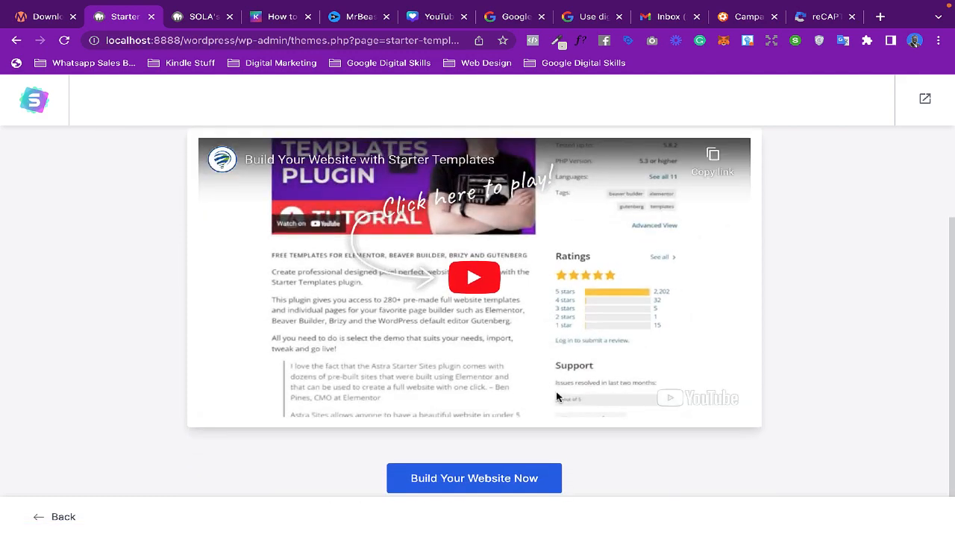
click(457, 481)
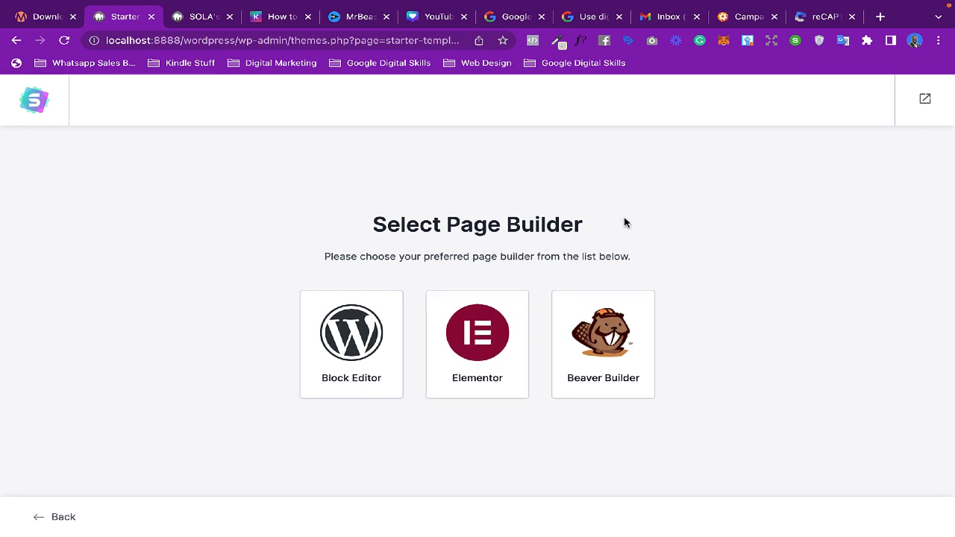
drag(371, 227, 581, 234)
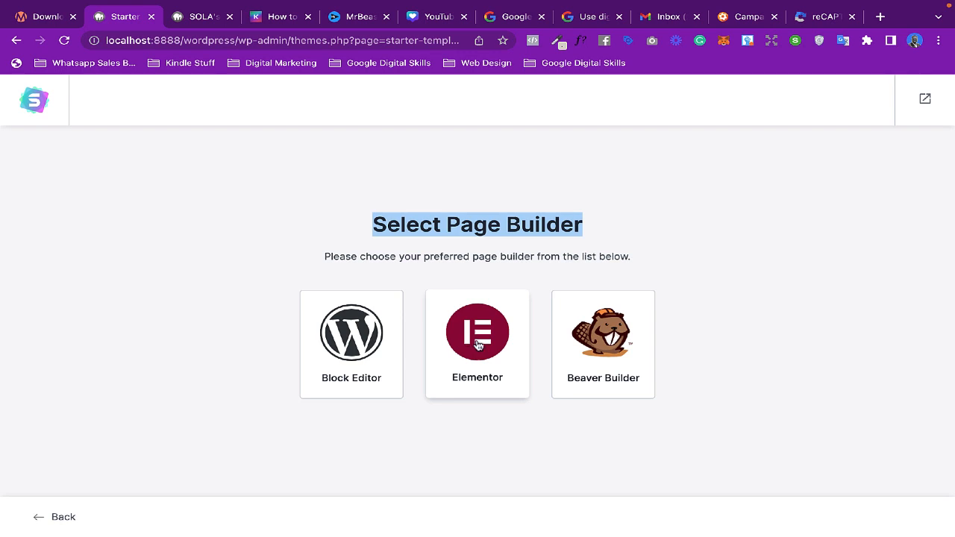
click(475, 339)
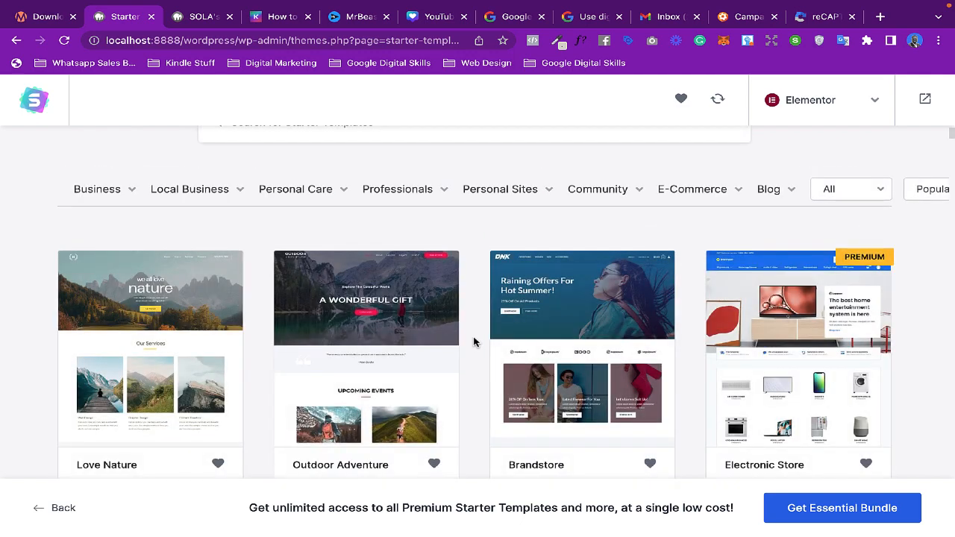
- Browse the Starter Templates gallery and its category filters for a website design
scroll(399, 274, down, 1)
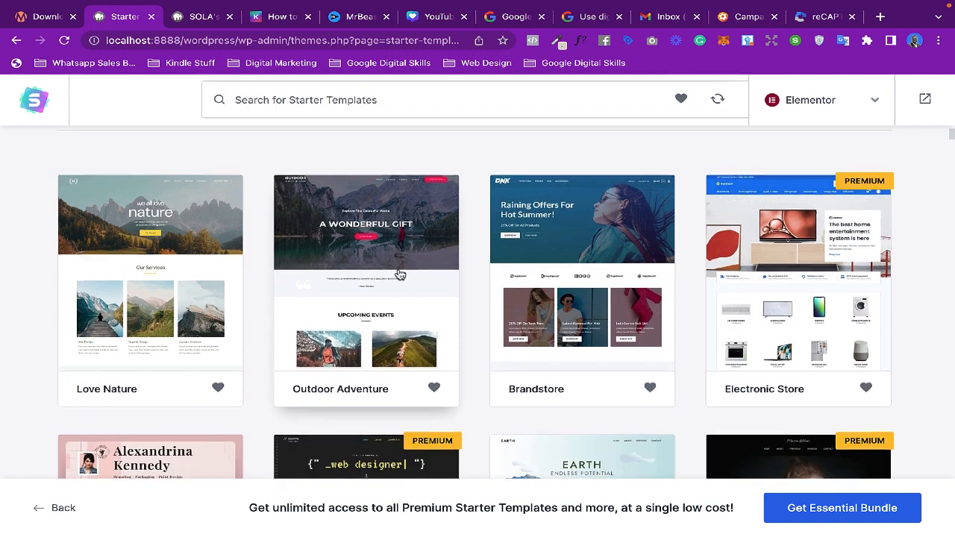
scroll(400, 274, up, 2)
mouse_move(400, 275)
scroll(400, 274, down, 2)
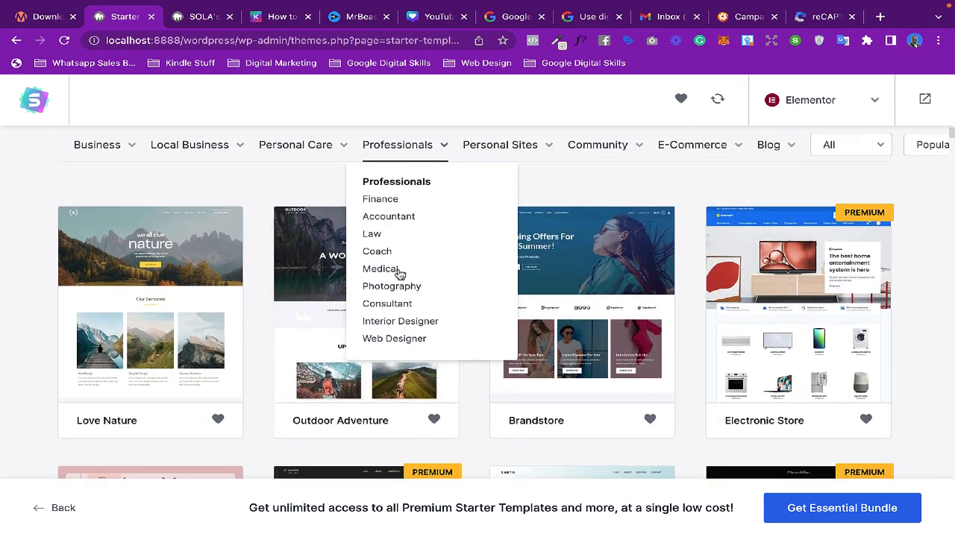
scroll(400, 274, down, 1)
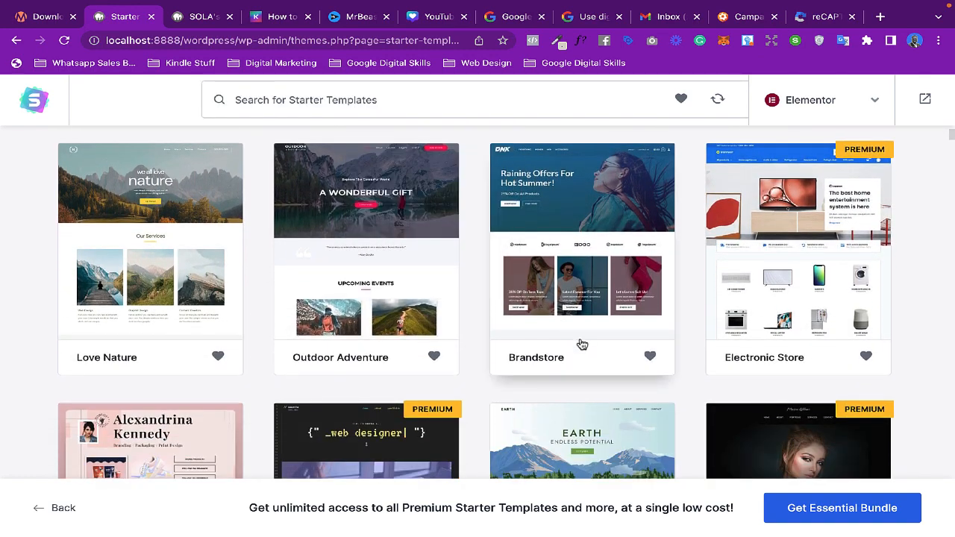
scroll(582, 343, down, 4)
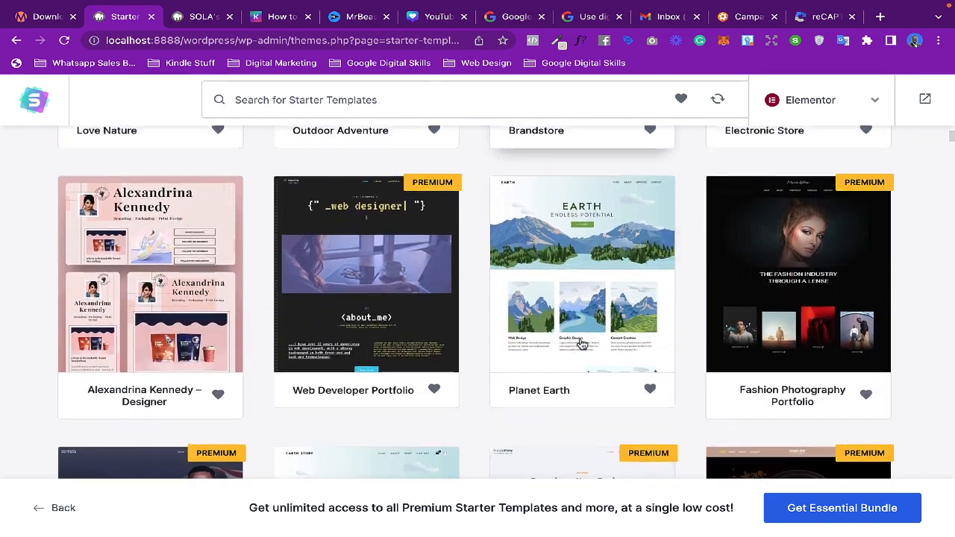
scroll(580, 341, up, 2)
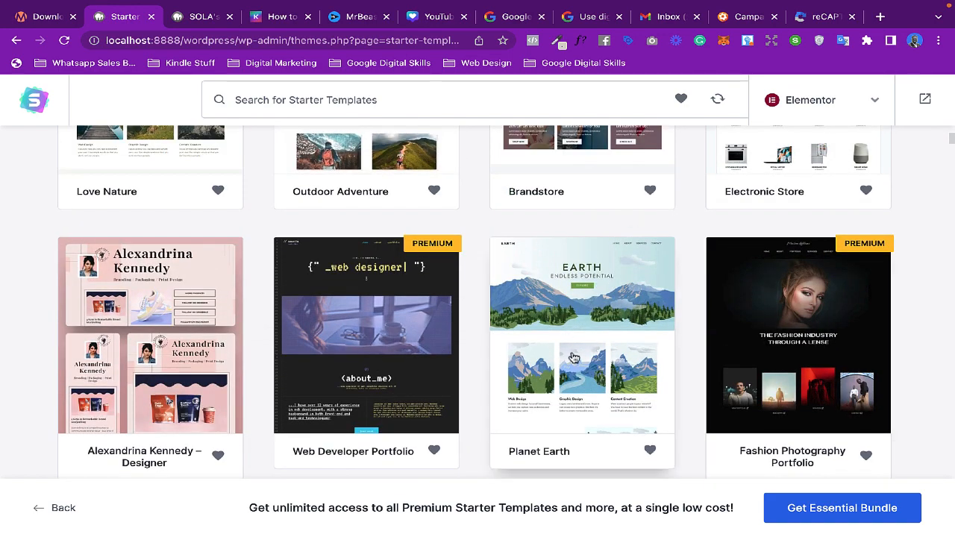
scroll(566, 353, up, 1)
scroll(567, 353, up, 6)
mouse_move(275, 311)
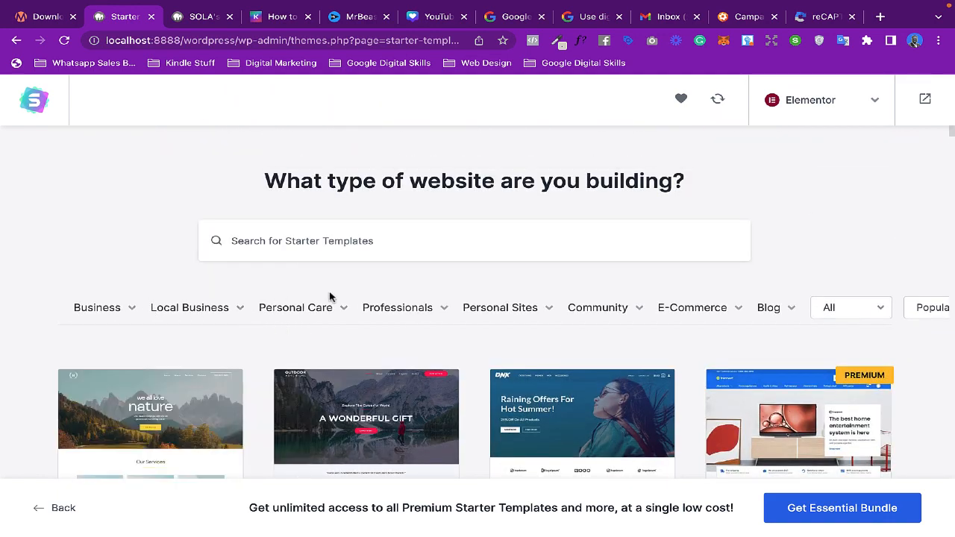
- Browse the template category filters and show the Coach templates under Professionals
scroll(337, 299, down, 1)
mouse_move(117, 258)
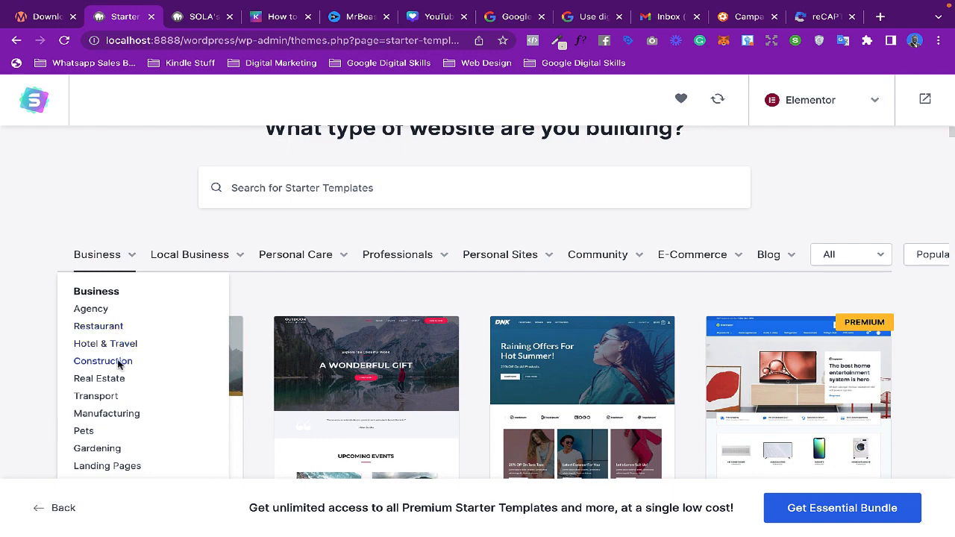
scroll(116, 420, down, 2)
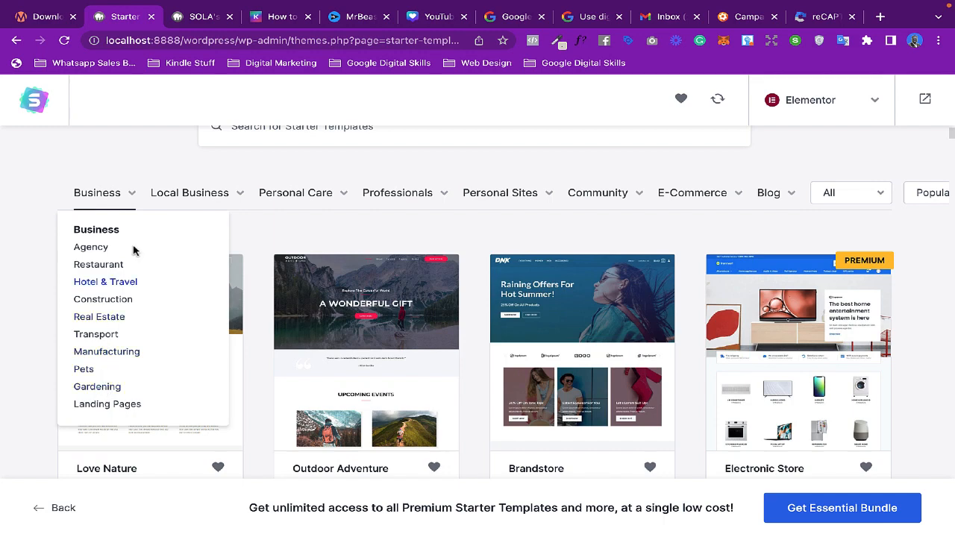
mouse_move(233, 195)
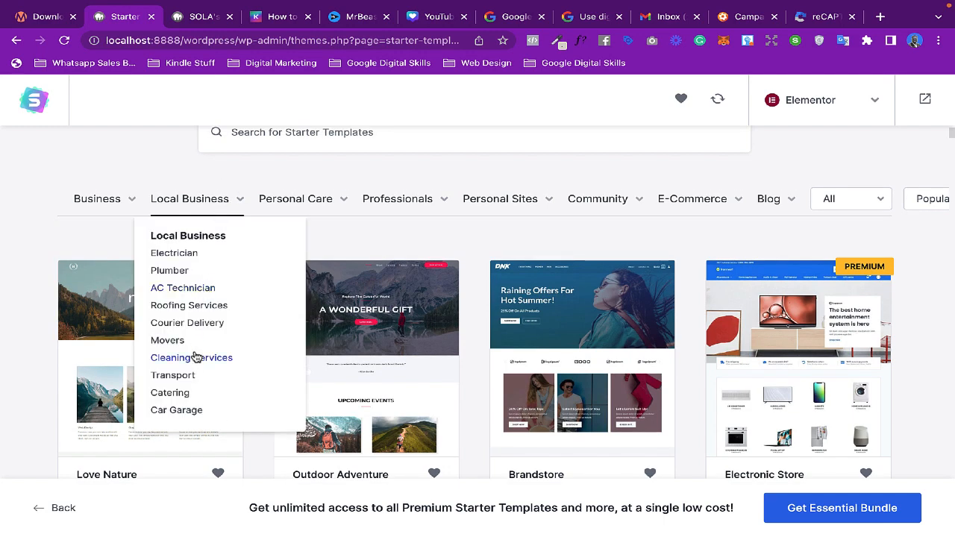
mouse_move(316, 198)
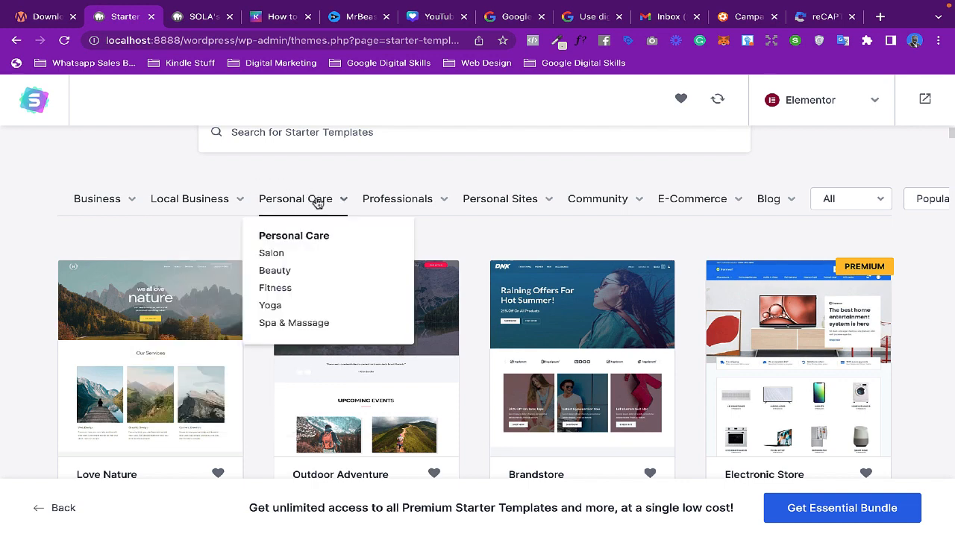
mouse_move(399, 211)
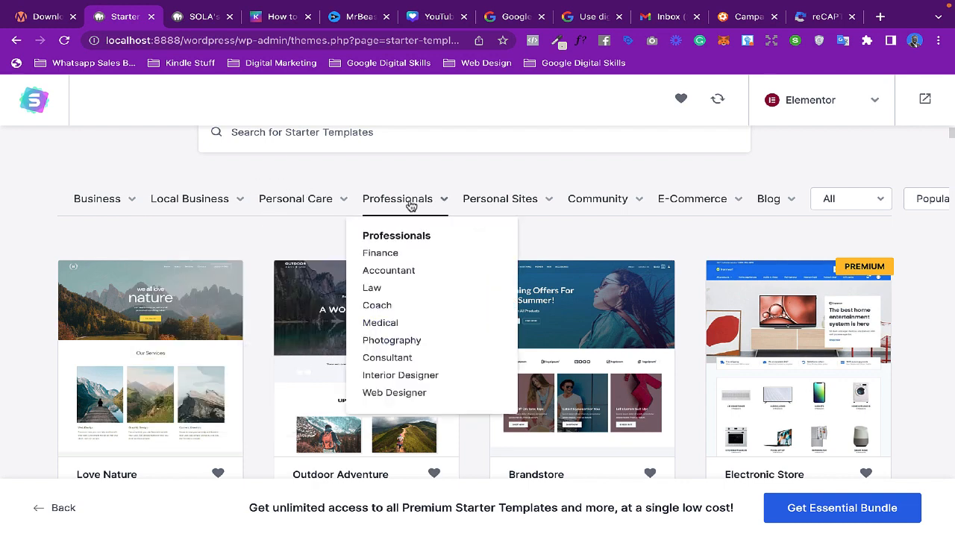
click(377, 306)
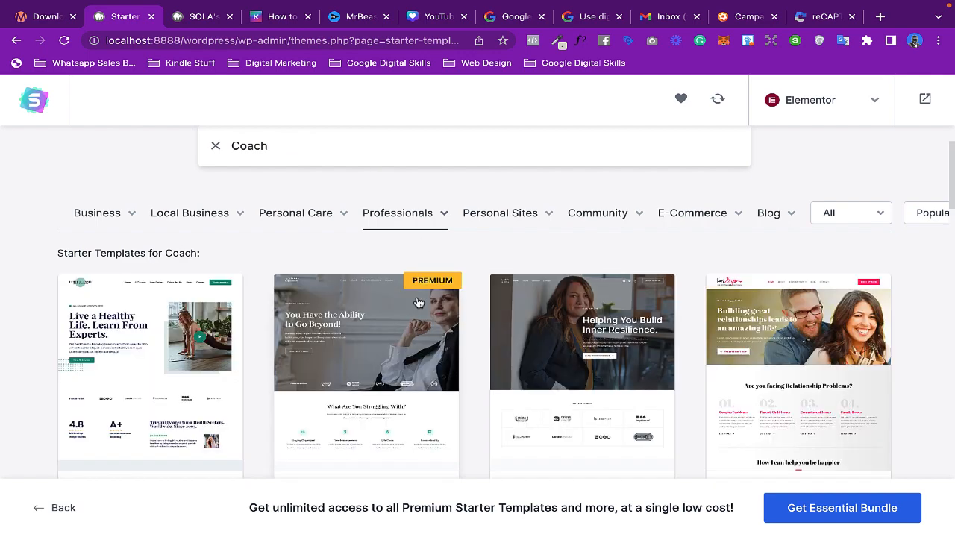
- Scroll through the Coach starter templates to compare designs
scroll(592, 376, down, 3)
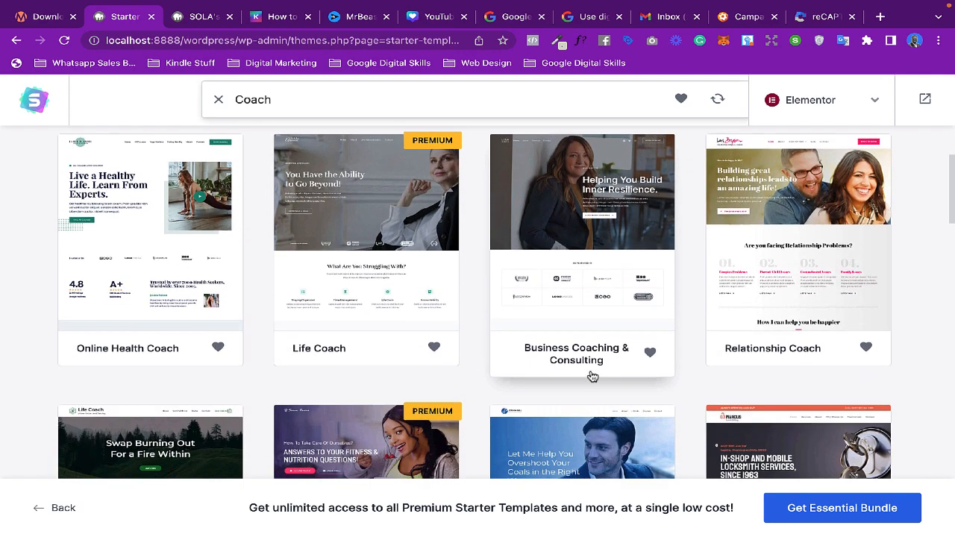
scroll(592, 376, down, 2)
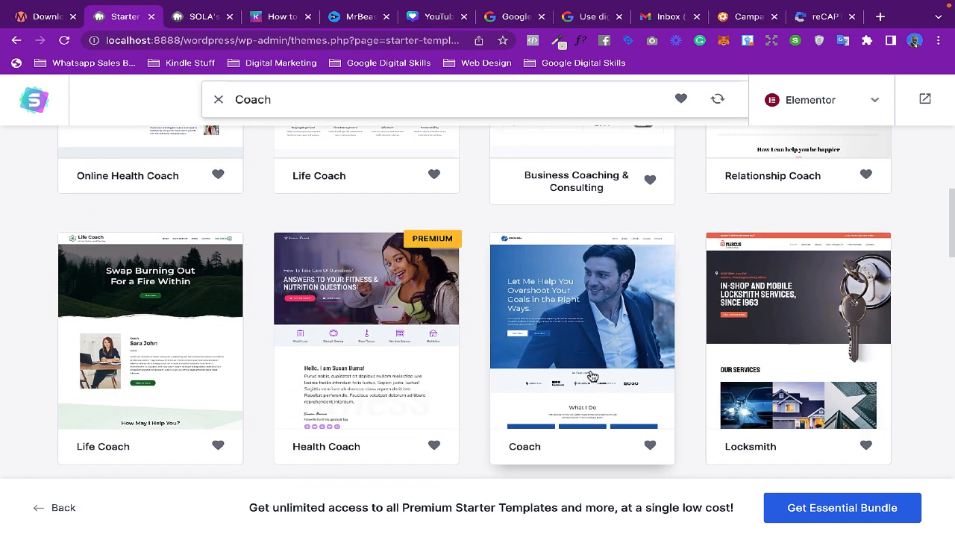
scroll(545, 308, down, 2)
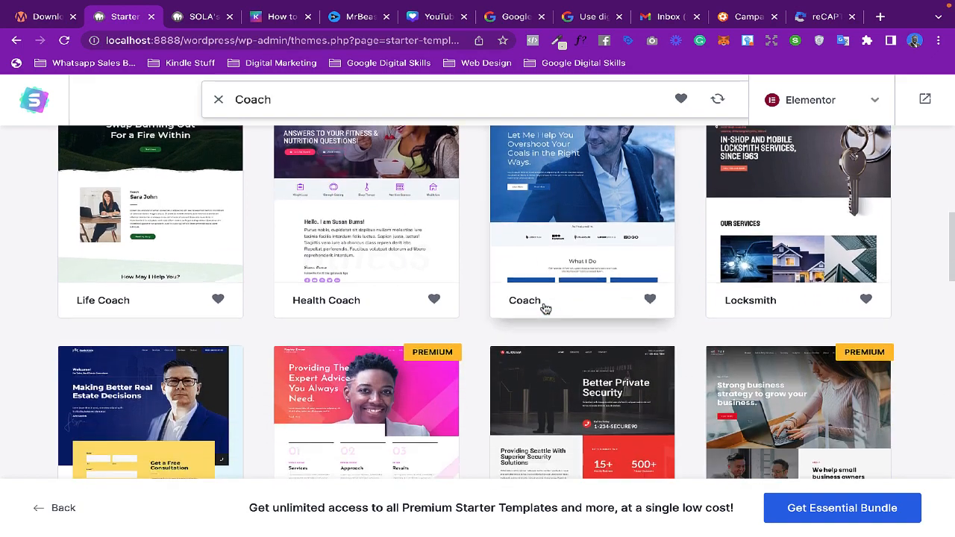
scroll(544, 308, down, 3)
scroll(544, 308, up, 4)
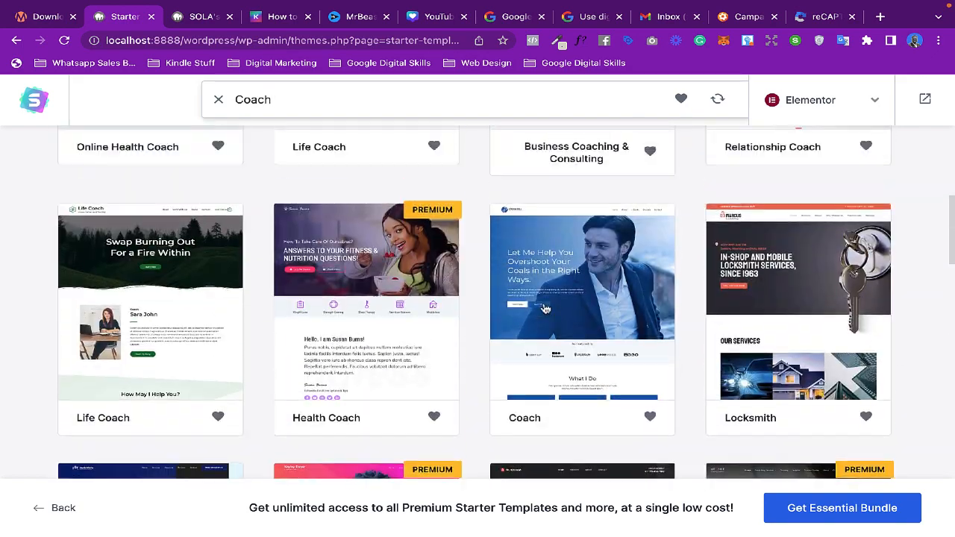
scroll(545, 308, up, 5)
- Filter the gallery by Portfolio & CV under Personal Sites and scroll through those templates
mouse_move(544, 308)
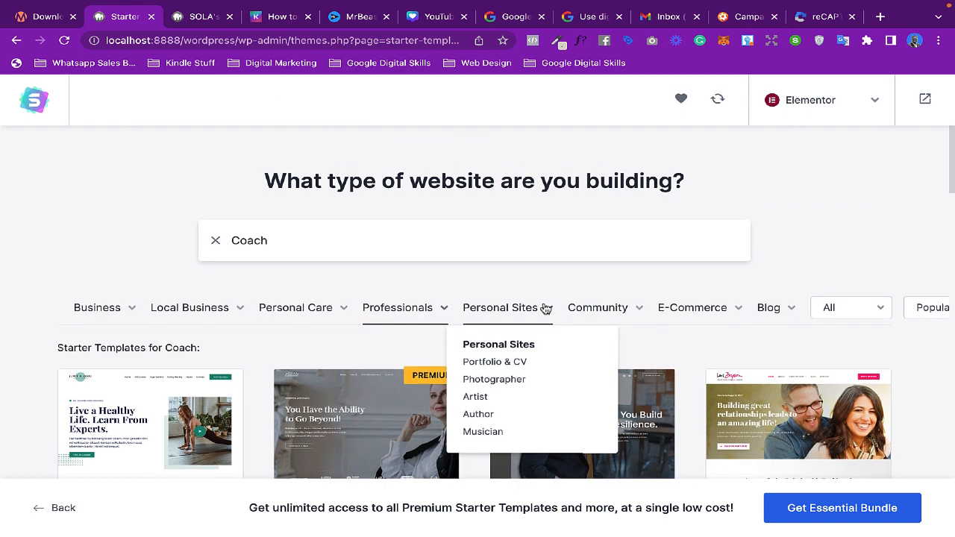
mouse_move(492, 315)
click(500, 367)
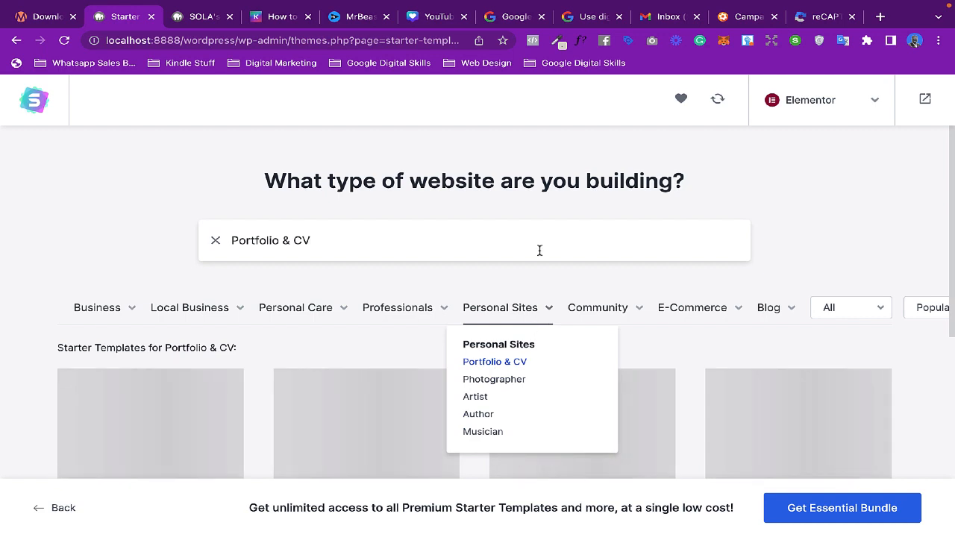
scroll(539, 250, down, 3)
scroll(539, 251, down, 1)
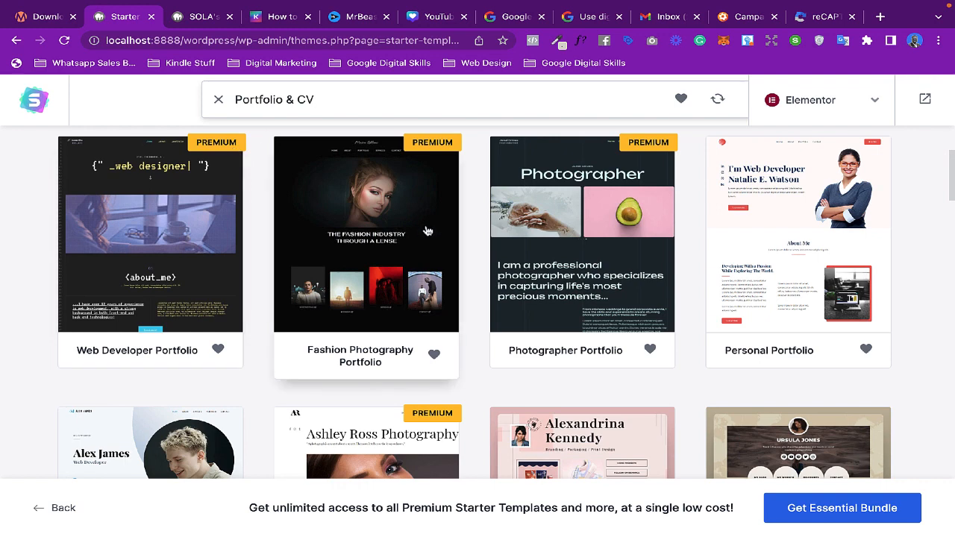
scroll(427, 232, down, 3)
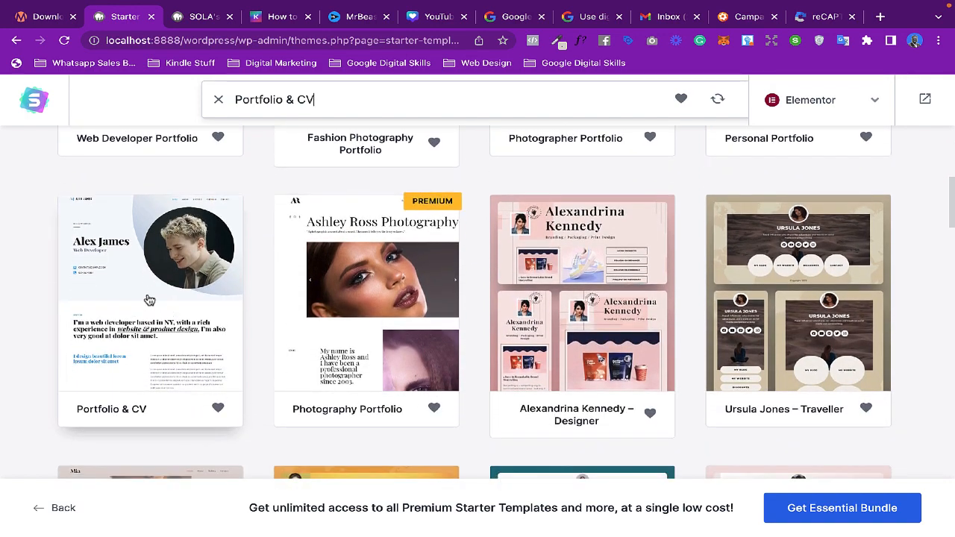
scroll(572, 285, down, 2)
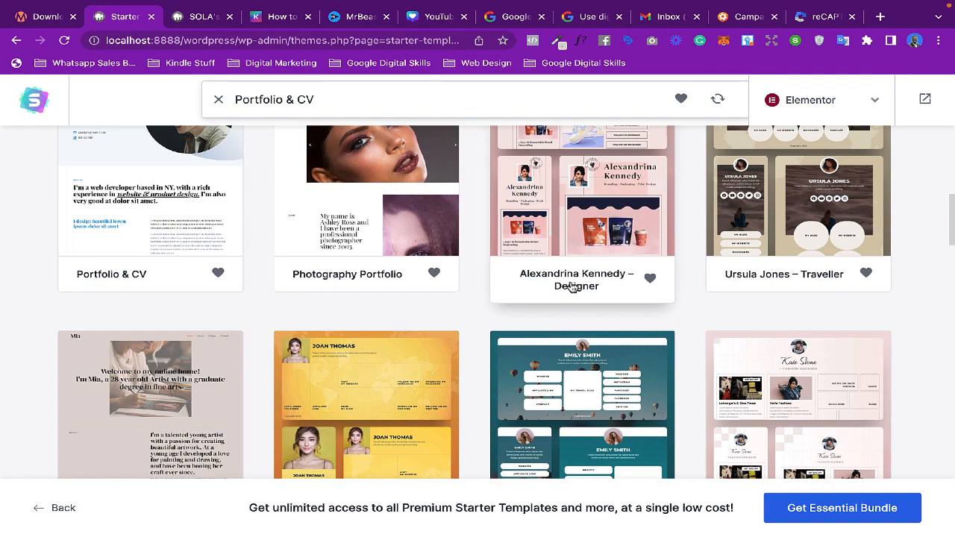
scroll(572, 286, up, 6)
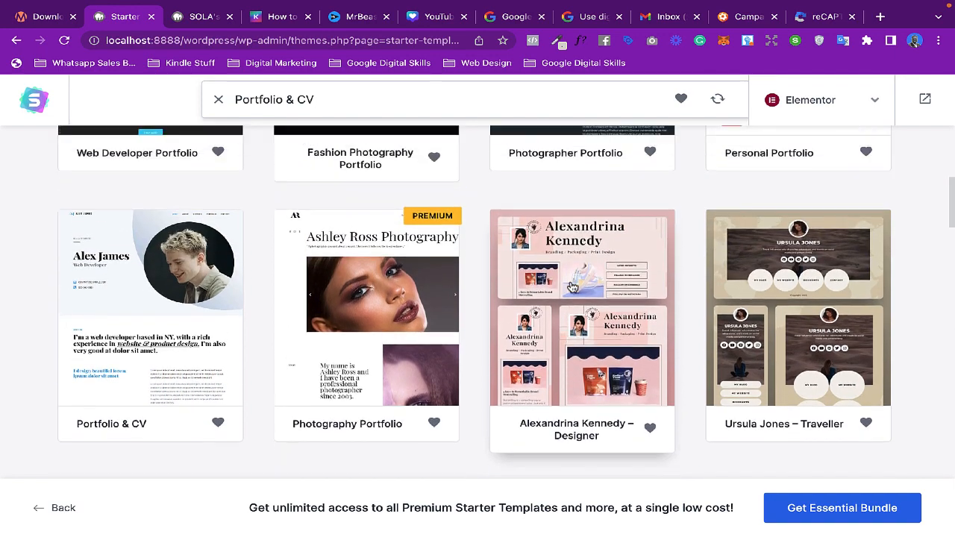
scroll(572, 285, up, 1)
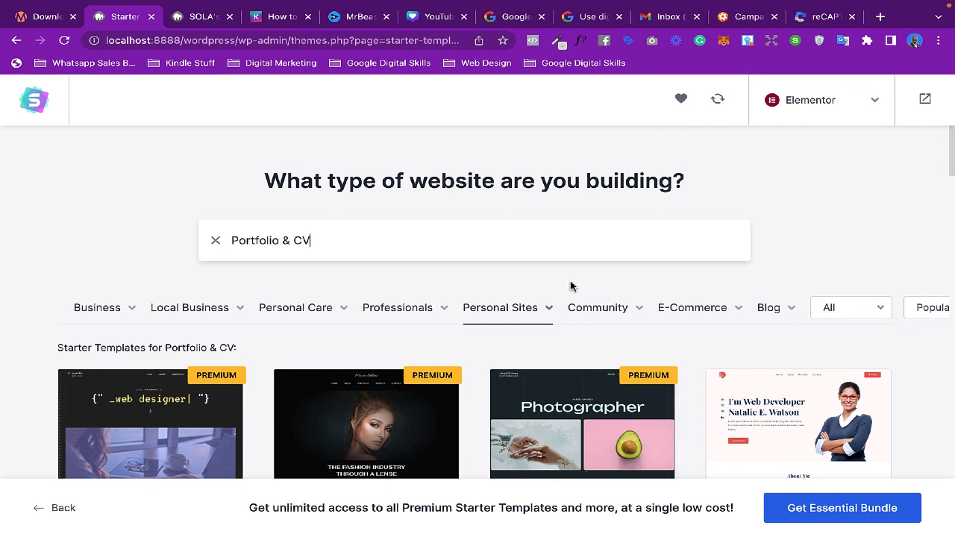
- Search the starter templates for coach and scroll through the results
mouse_move(241, 306)
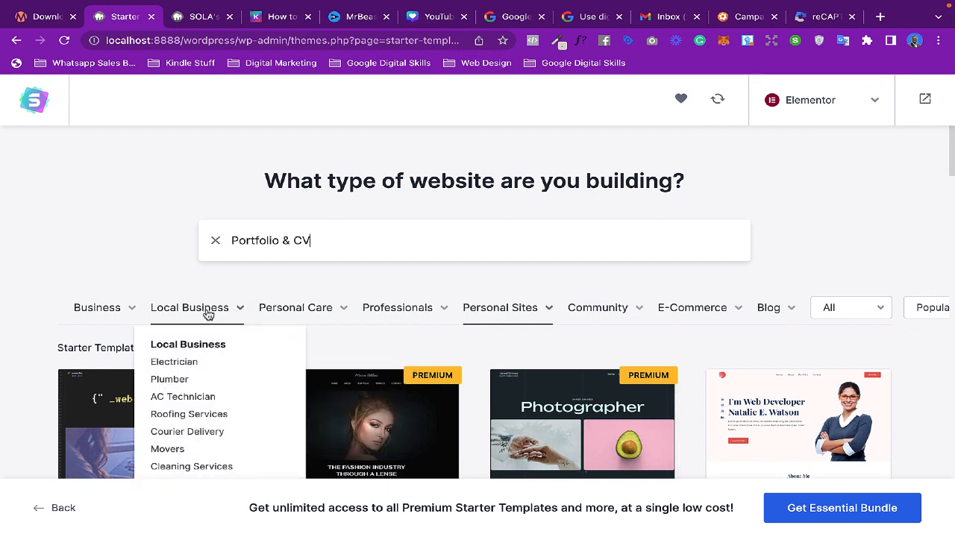
mouse_move(275, 313)
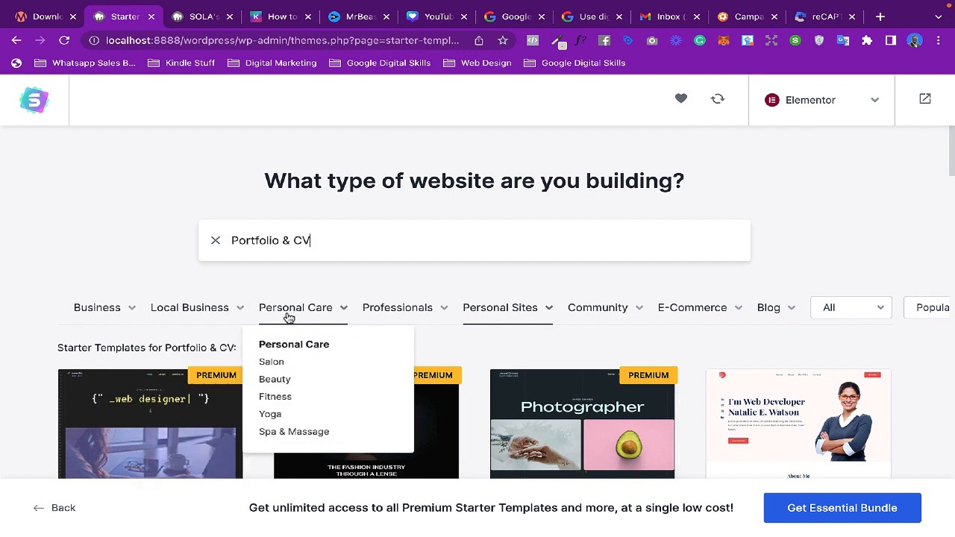
drag(337, 241, 223, 240)
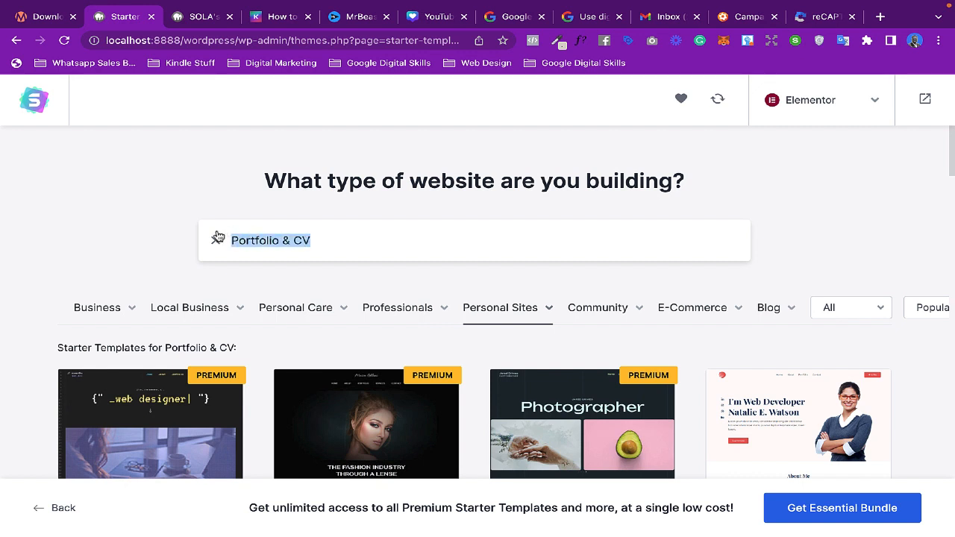
text(co)
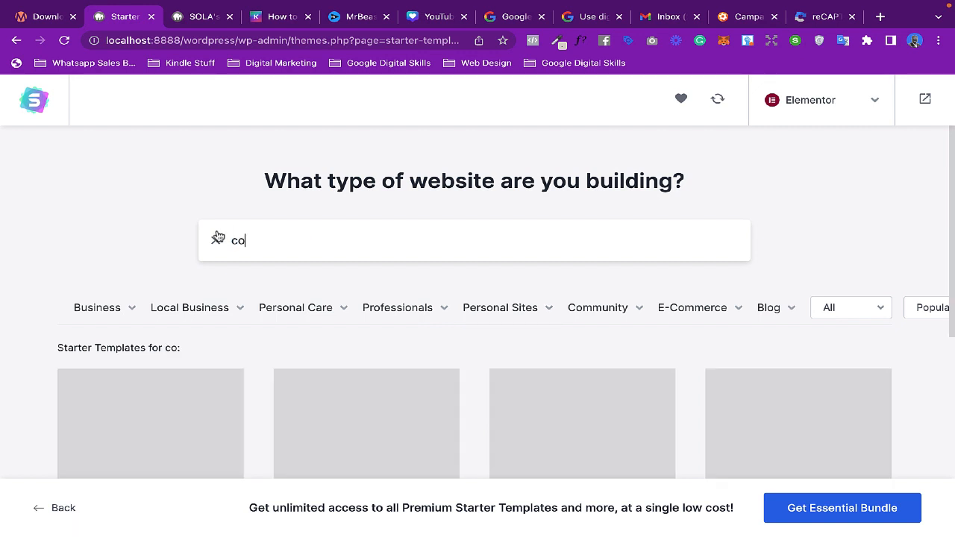
text(ach)
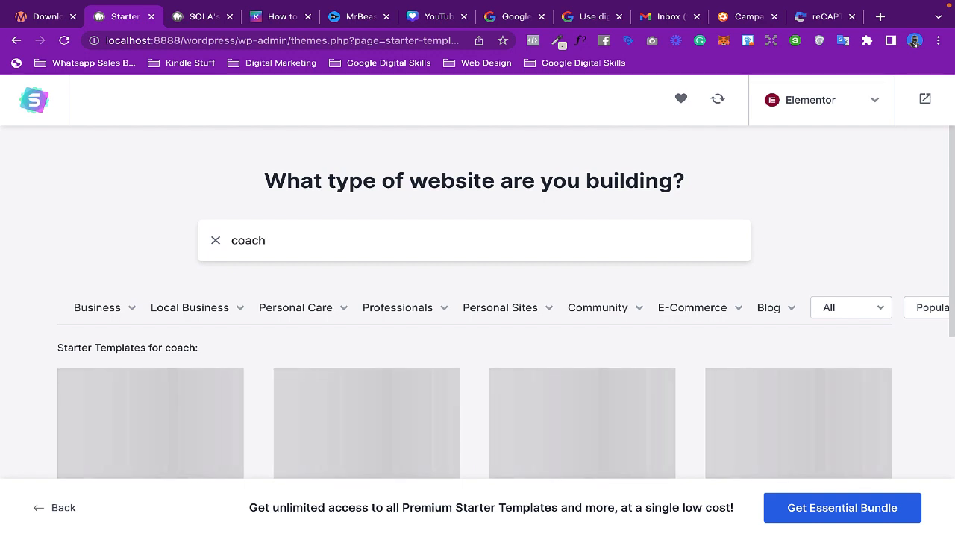
scroll(426, 271, down, 1)
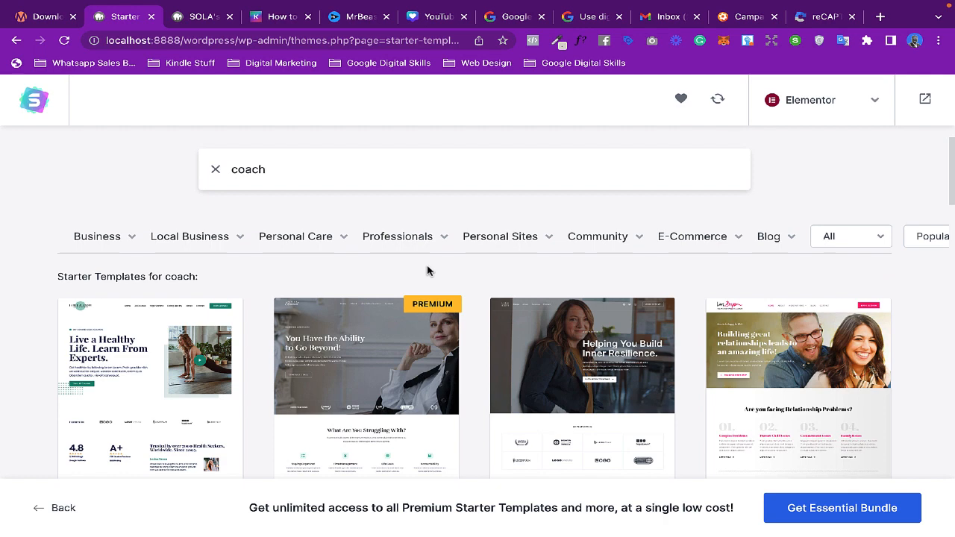
scroll(402, 339, down, 2)
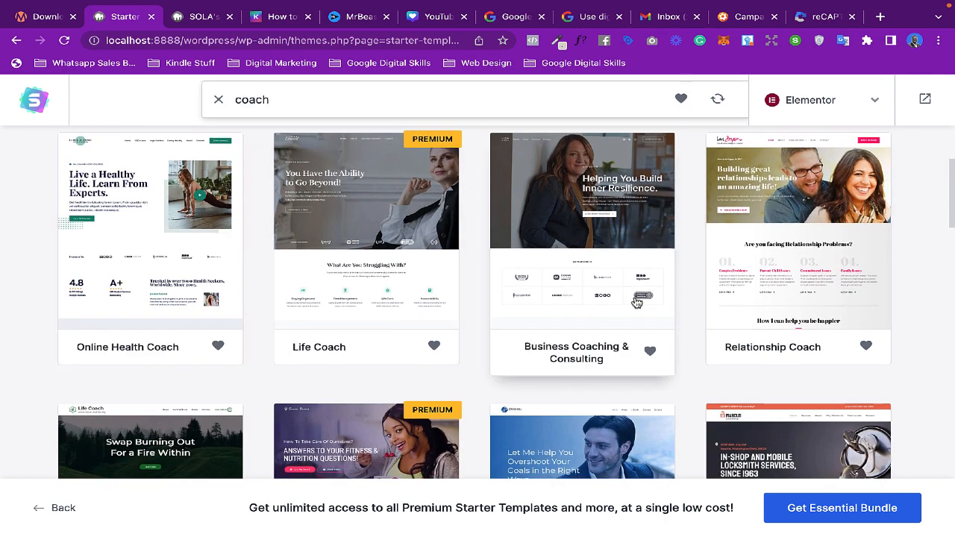
scroll(575, 239, down, 3)
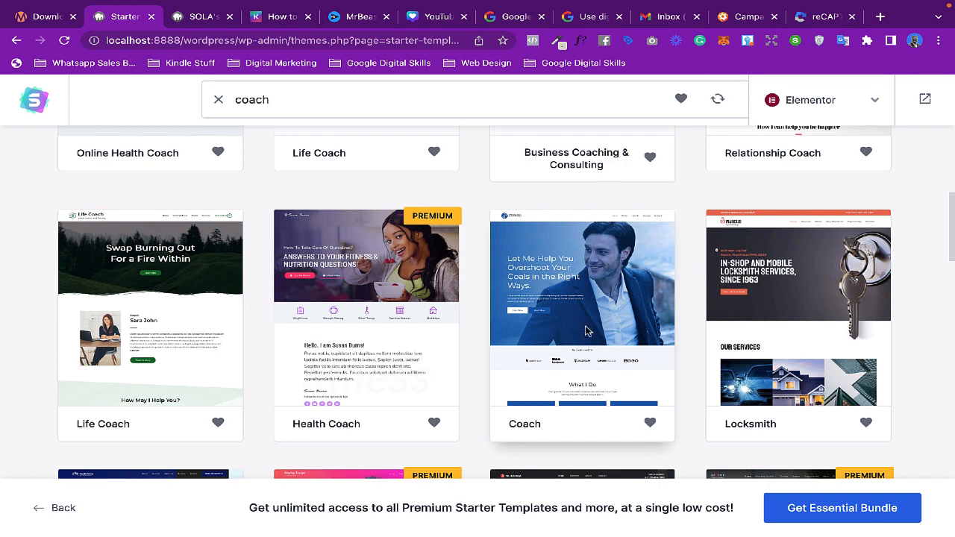
- Select the Coach template and skip the logo upload step
click(584, 325)
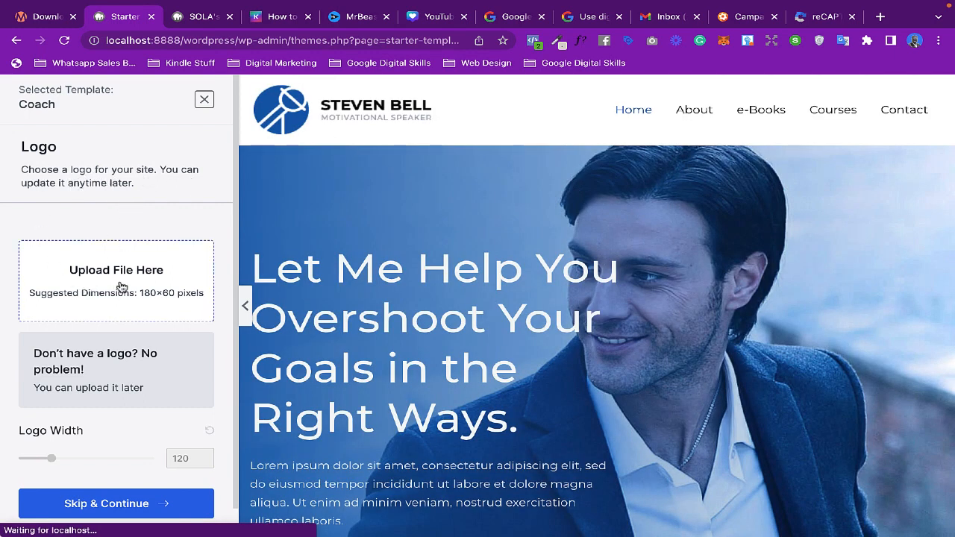
scroll(121, 290, down, 1)
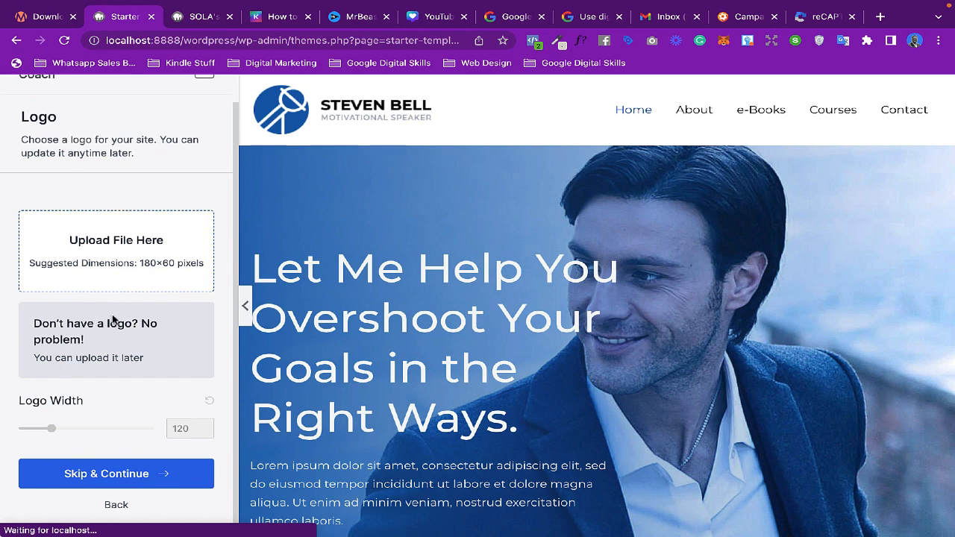
click(119, 477)
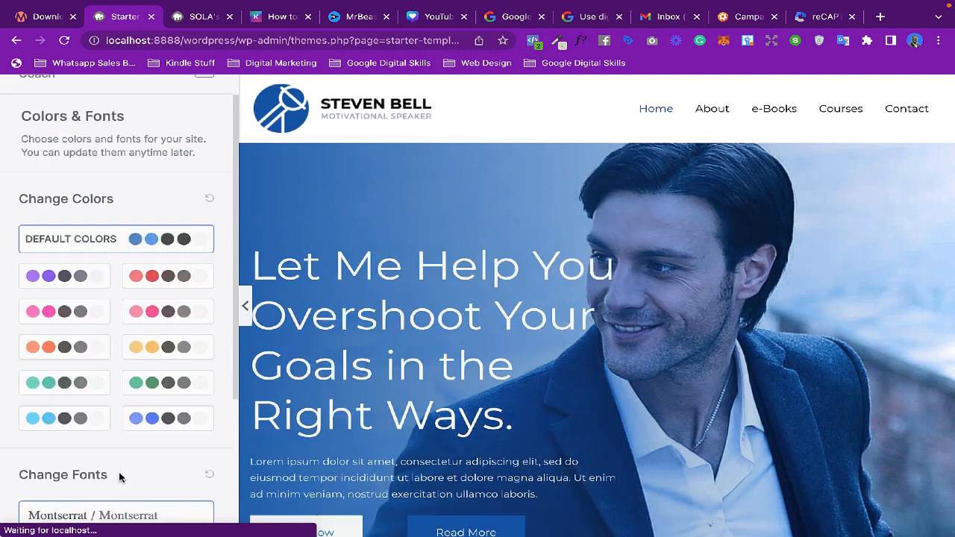
- Preview several colour palettes for the site and settle on the purple palette
click(149, 282)
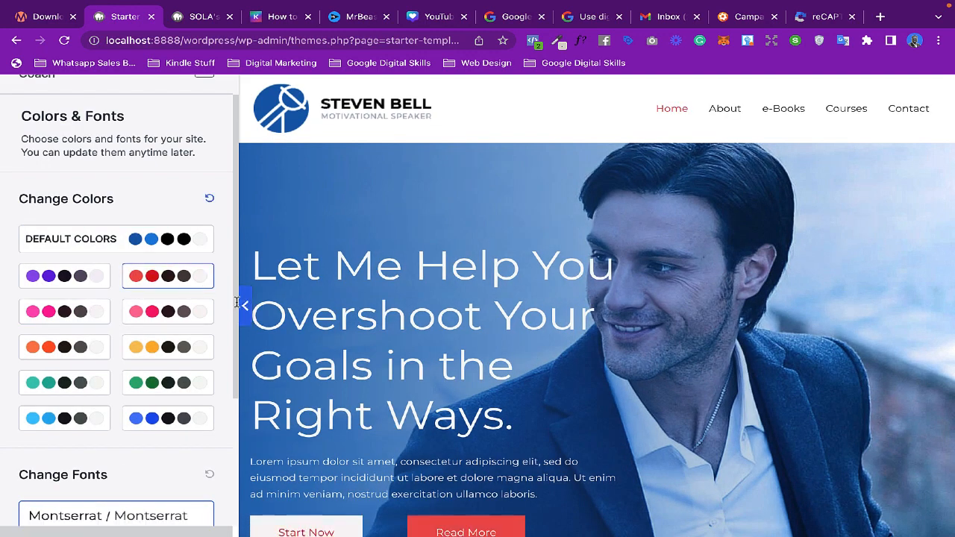
scroll(420, 349, down, 1)
scroll(421, 349, down, 1)
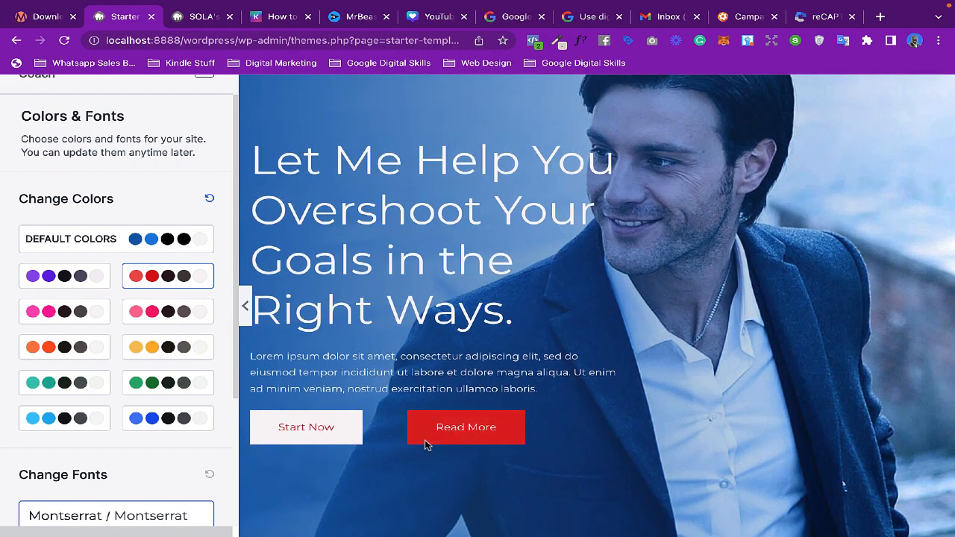
click(88, 274)
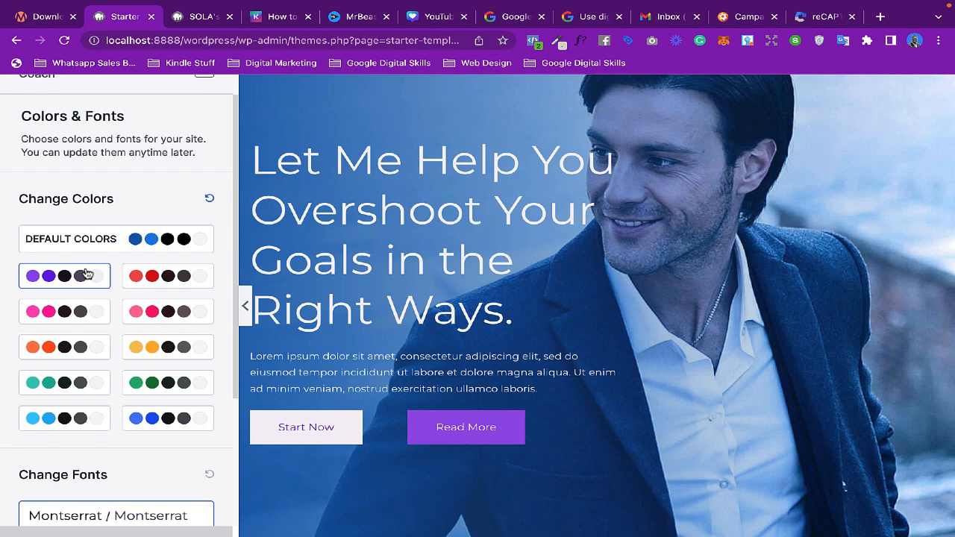
click(78, 311)
click(167, 313)
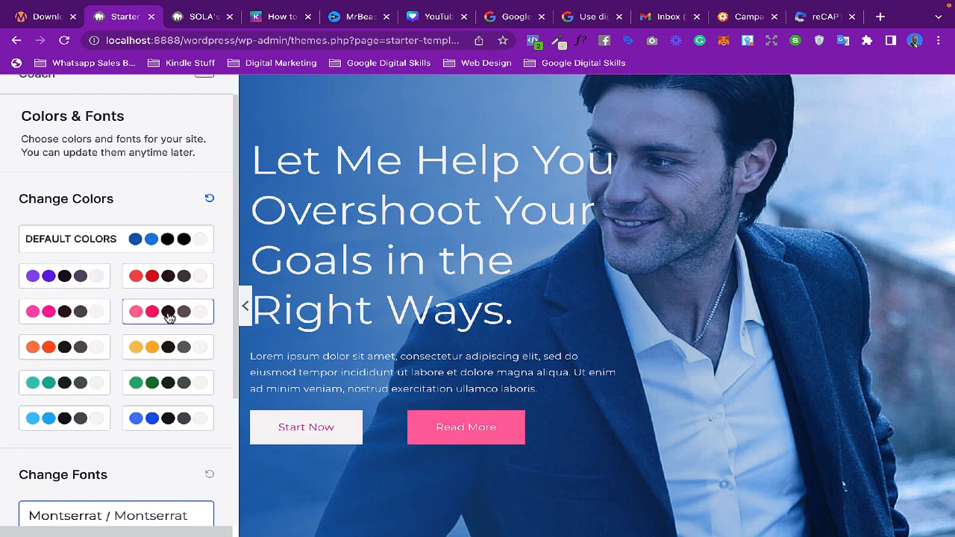
click(157, 350)
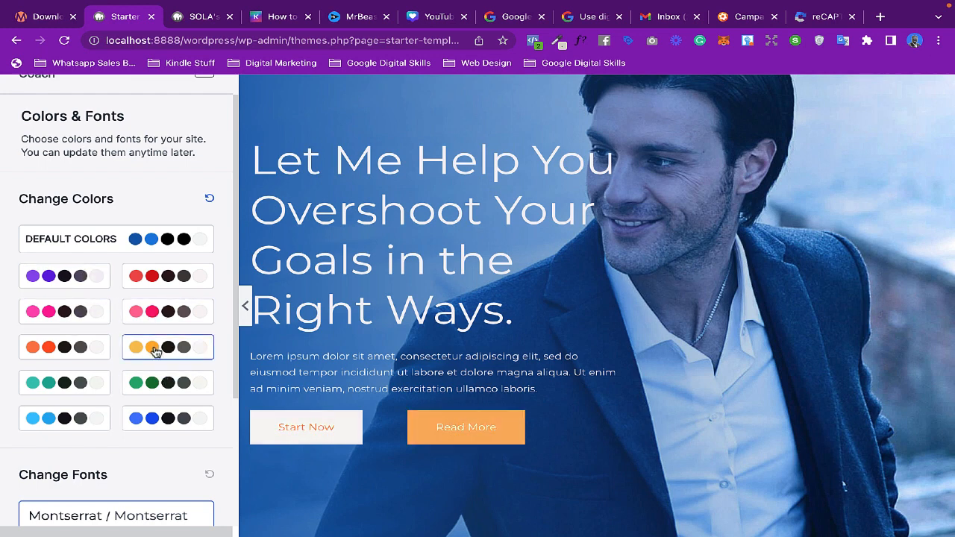
click(158, 420)
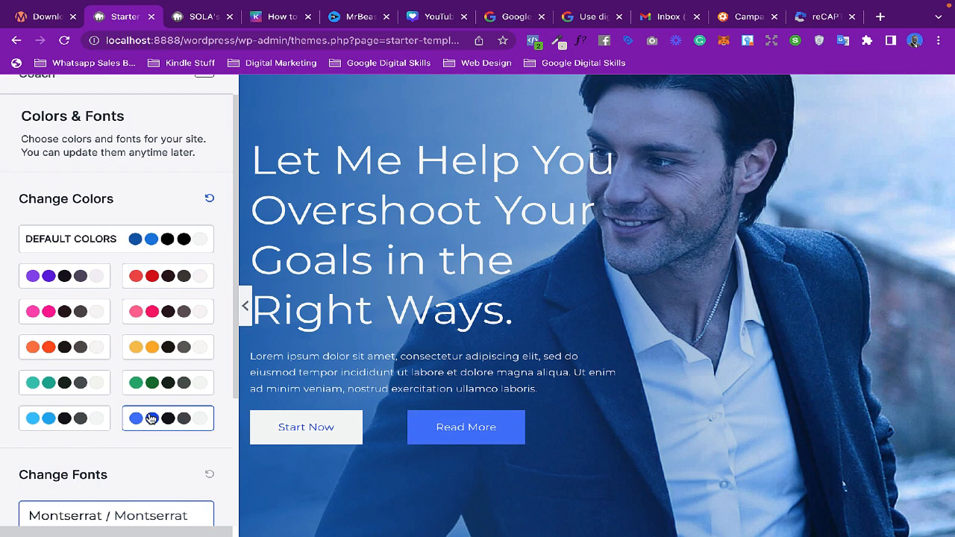
click(54, 309)
click(74, 274)
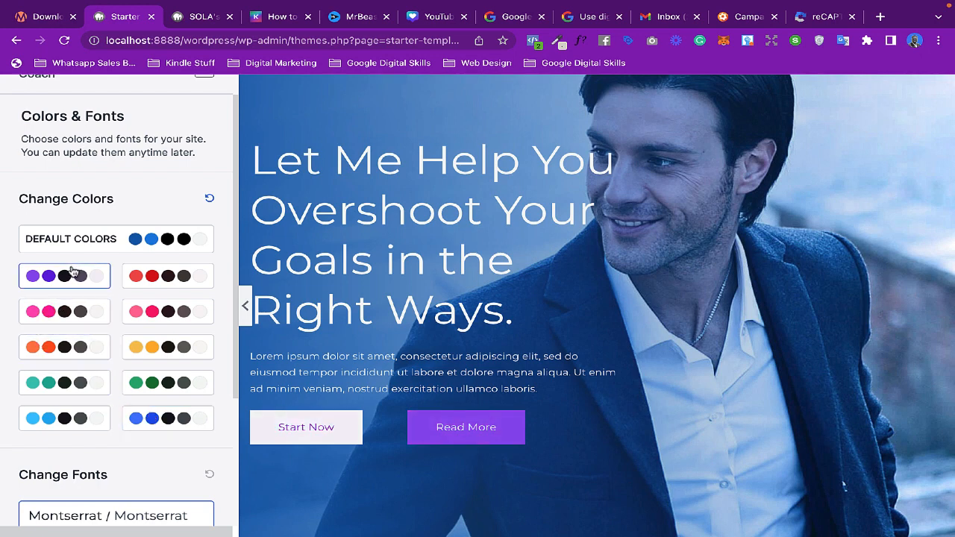
- Preview the default, orange, blue, teal, yellow and red palettes before reselecting the purple palette
click(145, 256)
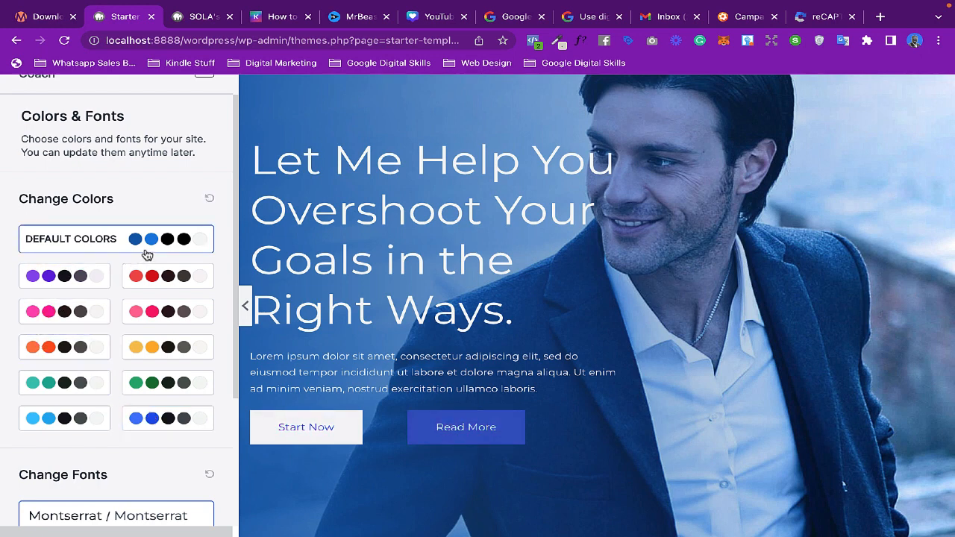
click(75, 346)
click(66, 416)
click(161, 418)
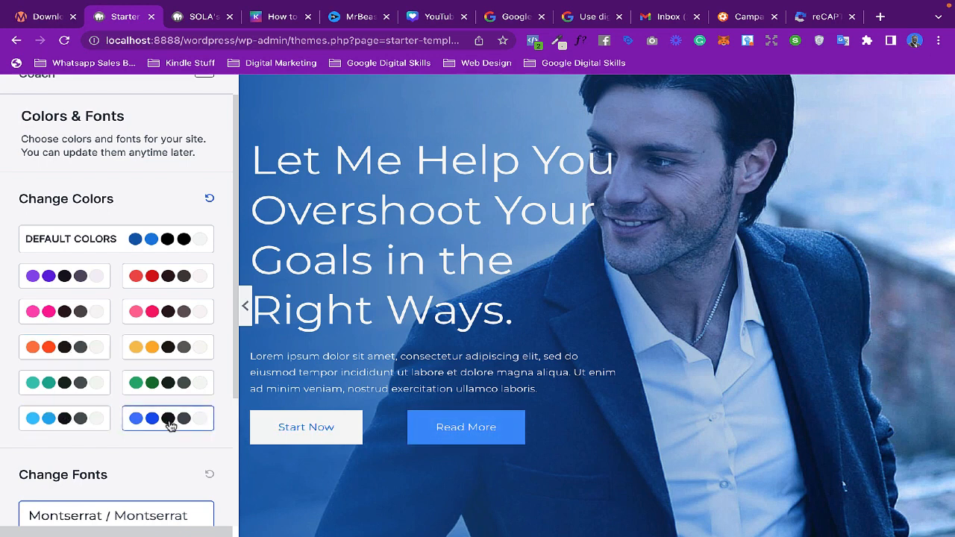
click(168, 381)
click(172, 346)
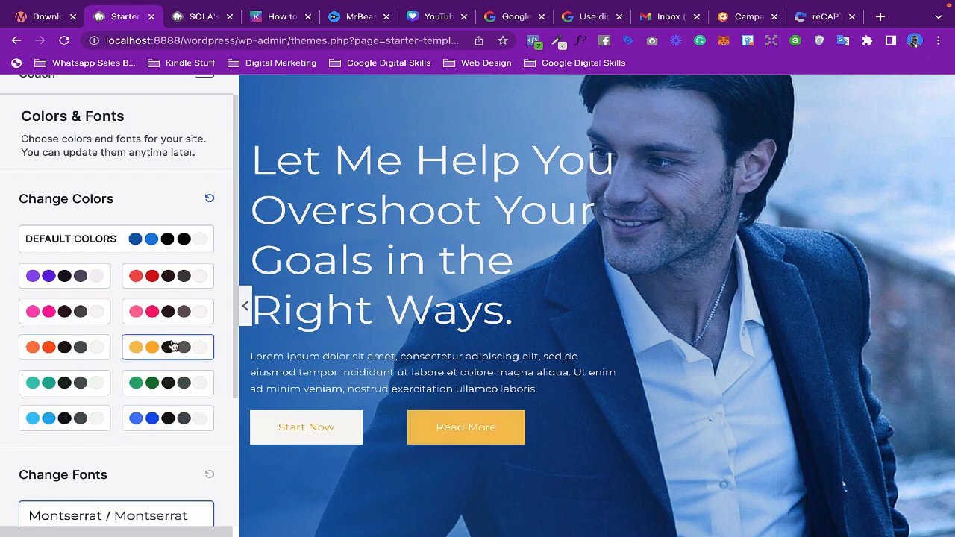
click(168, 287)
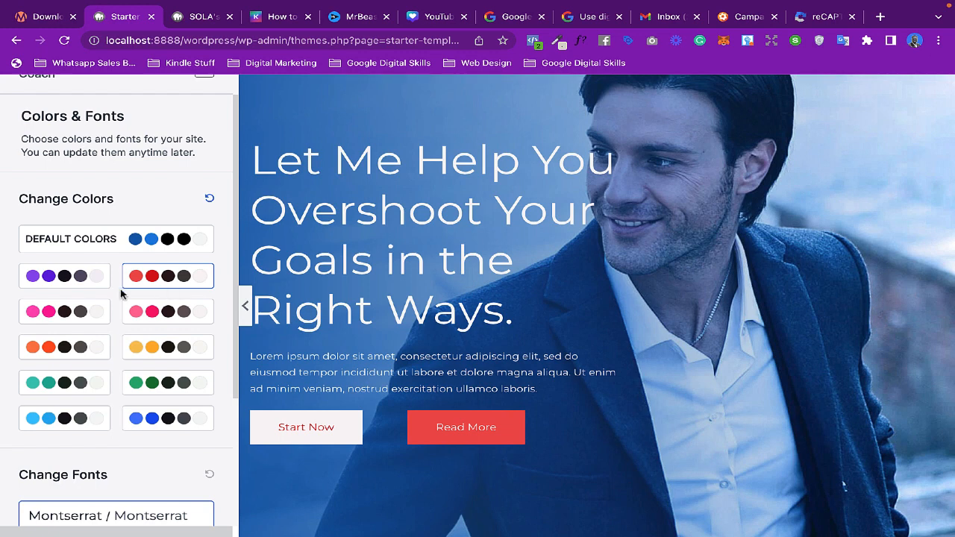
click(67, 279)
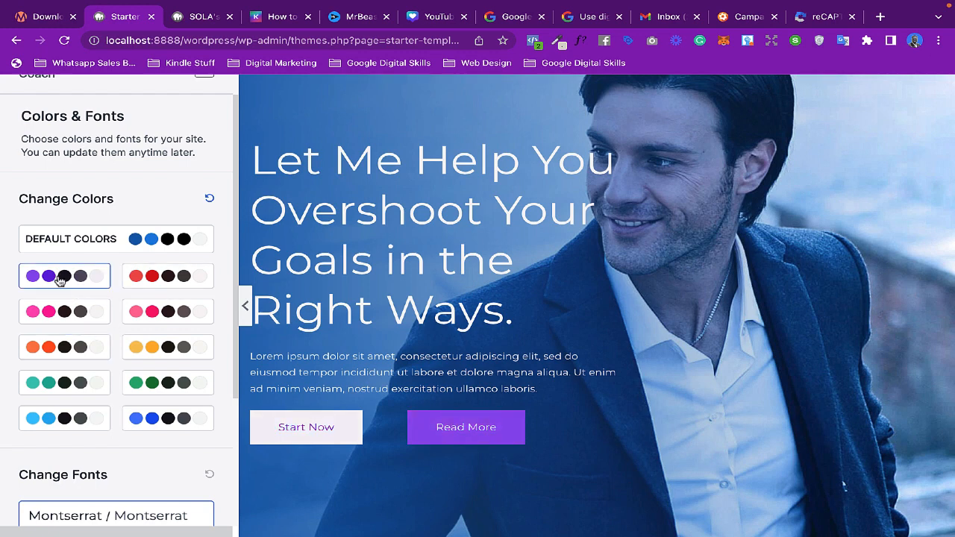
- Continue past the font choice and build the website, keeping all advanced import options checked
scroll(94, 336, down, 3)
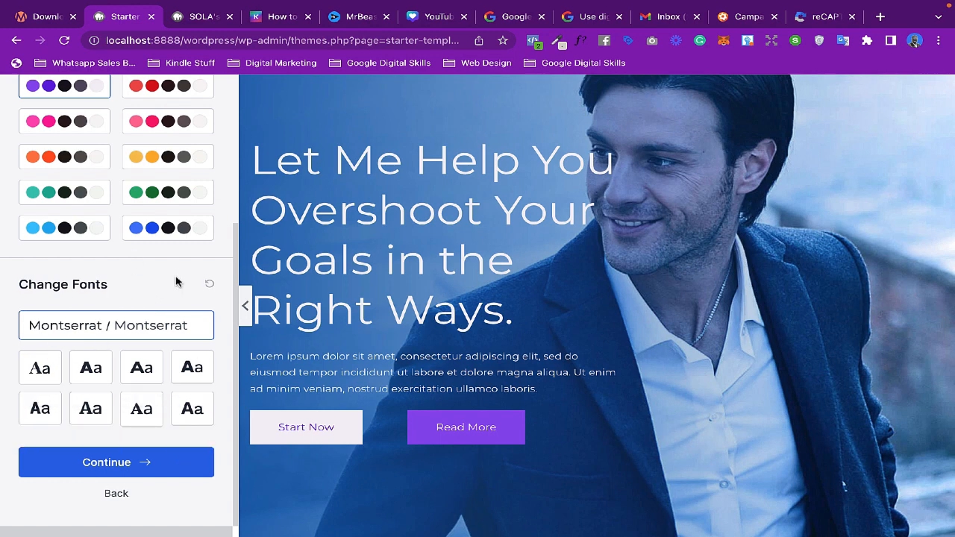
click(107, 464)
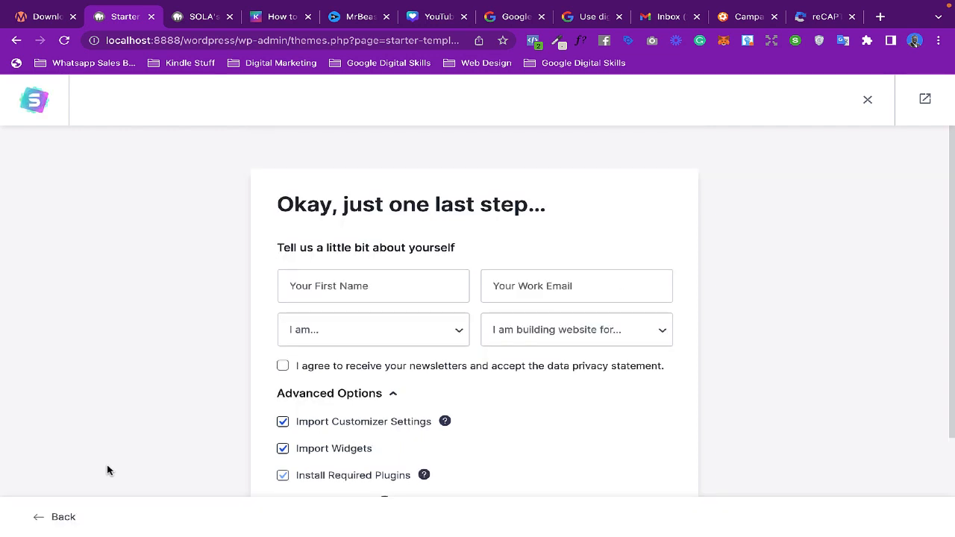
scroll(406, 387, down, 1)
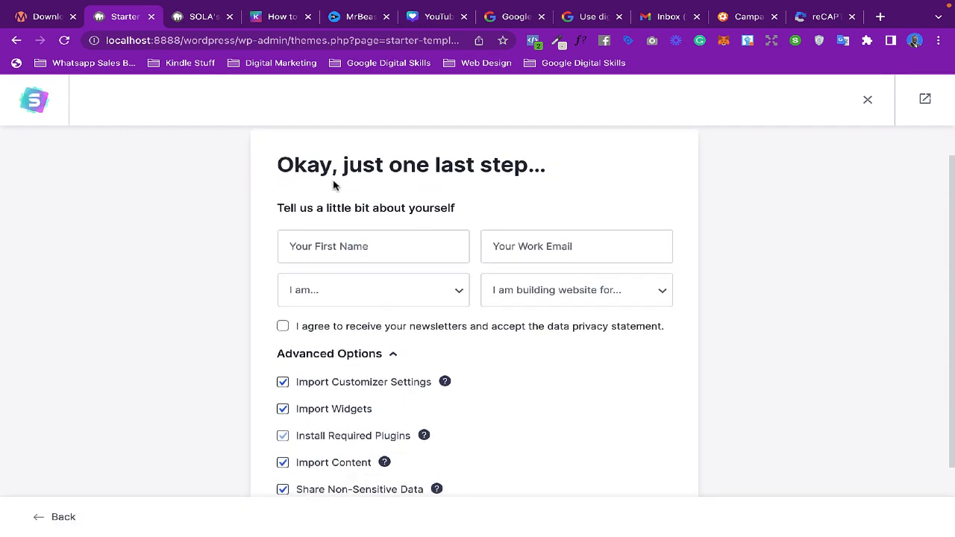
scroll(488, 211, down, 1)
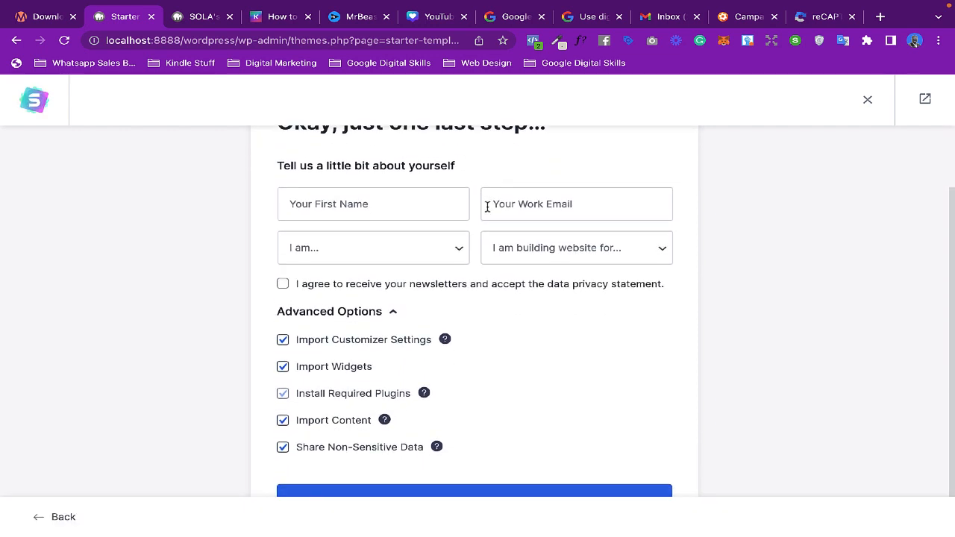
scroll(503, 371, down, 1)
scroll(504, 377, up, 3)
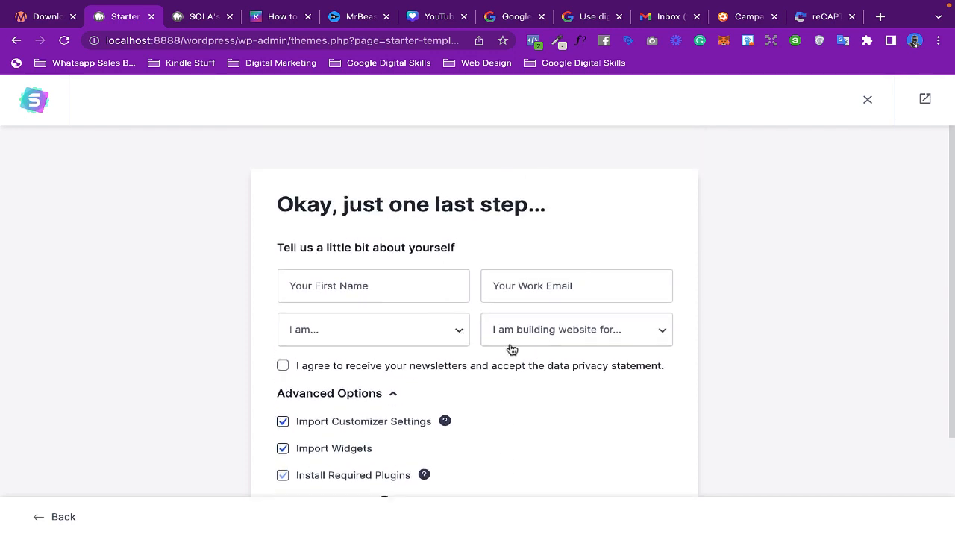
scroll(511, 350, down, 1)
scroll(512, 350, down, 1)
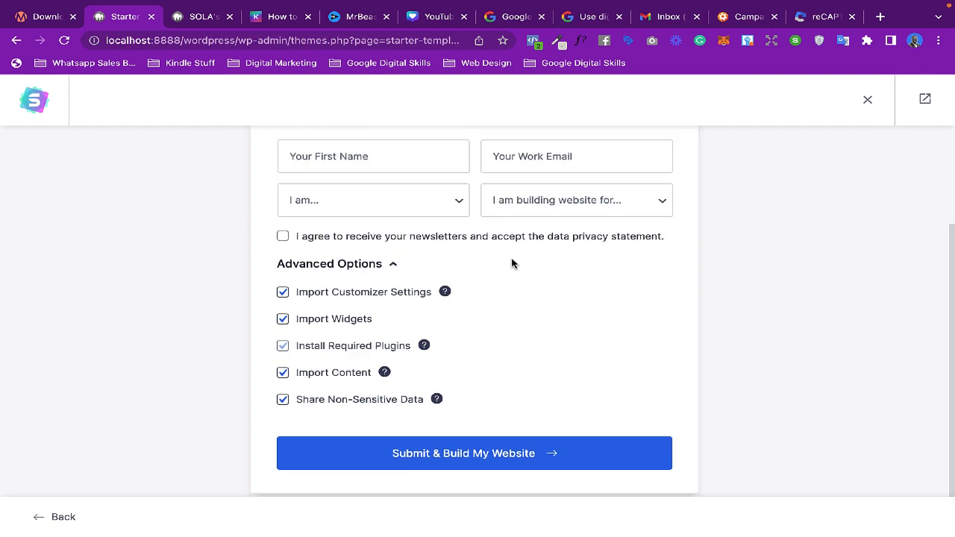
scroll(534, 271, up, 1)
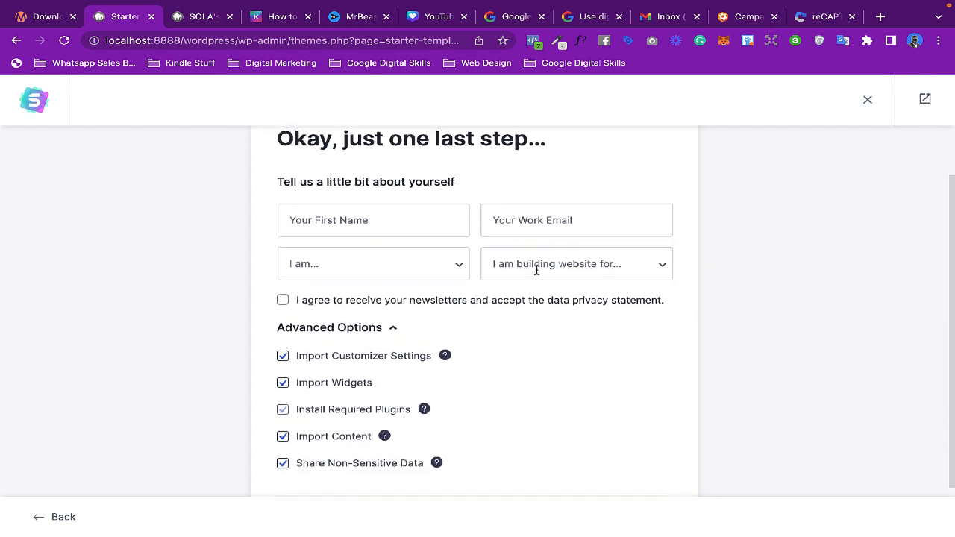
scroll(536, 270, down, 1)
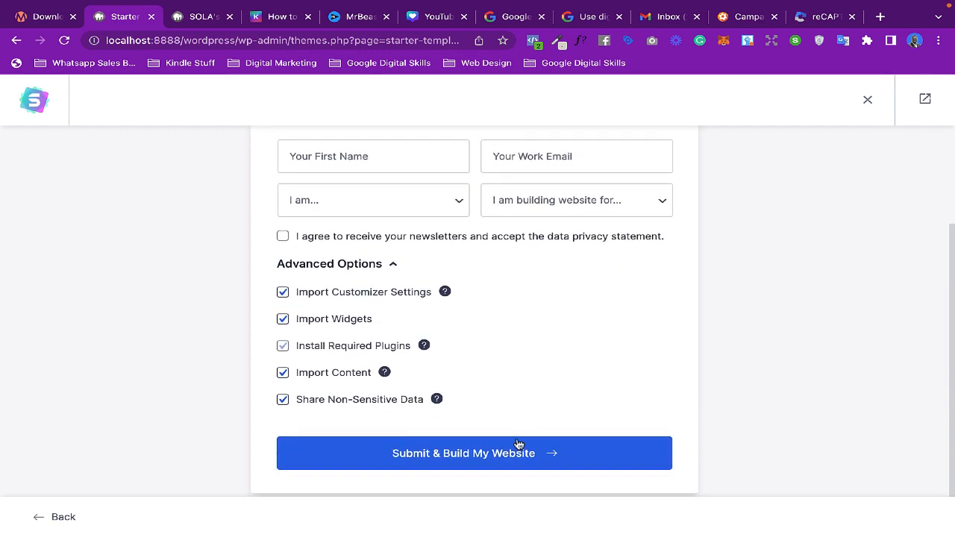
click(465, 453)
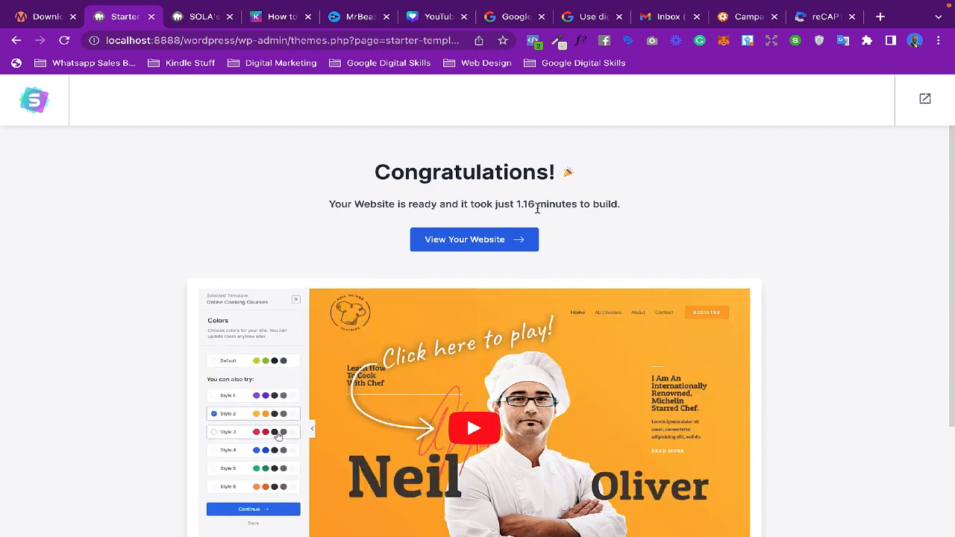
- Open the newly built website from the confirmation page
scroll(539, 212, down, 1)
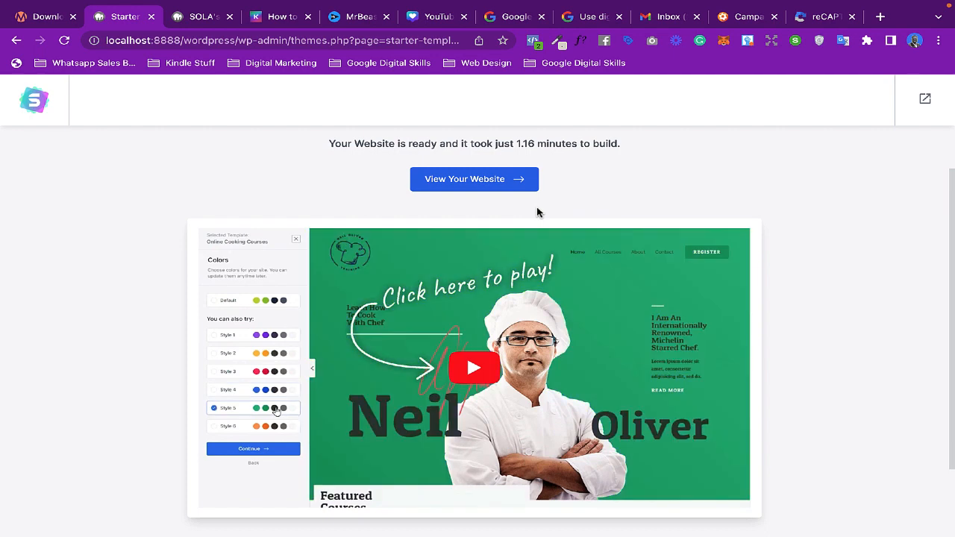
scroll(537, 212, down, 2)
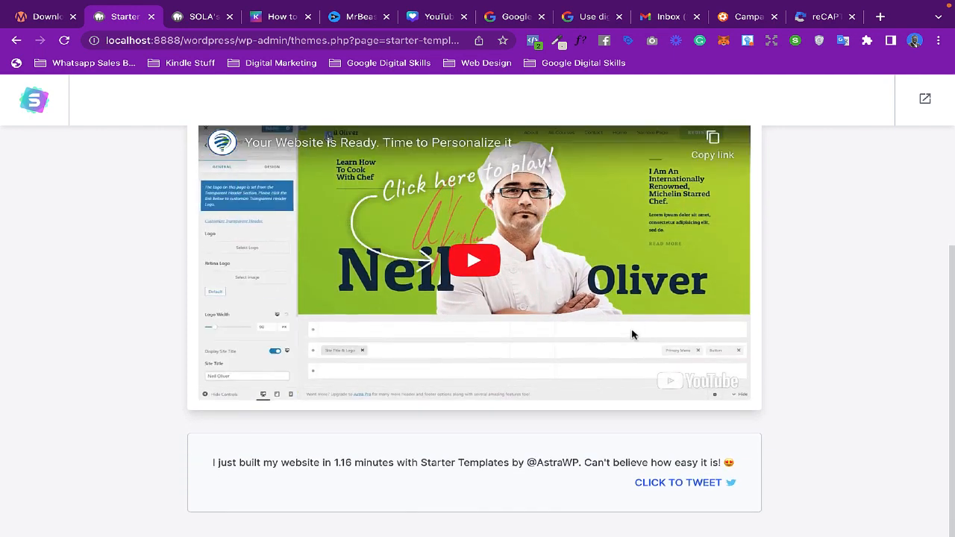
scroll(632, 337, up, 1)
scroll(631, 338, up, 3)
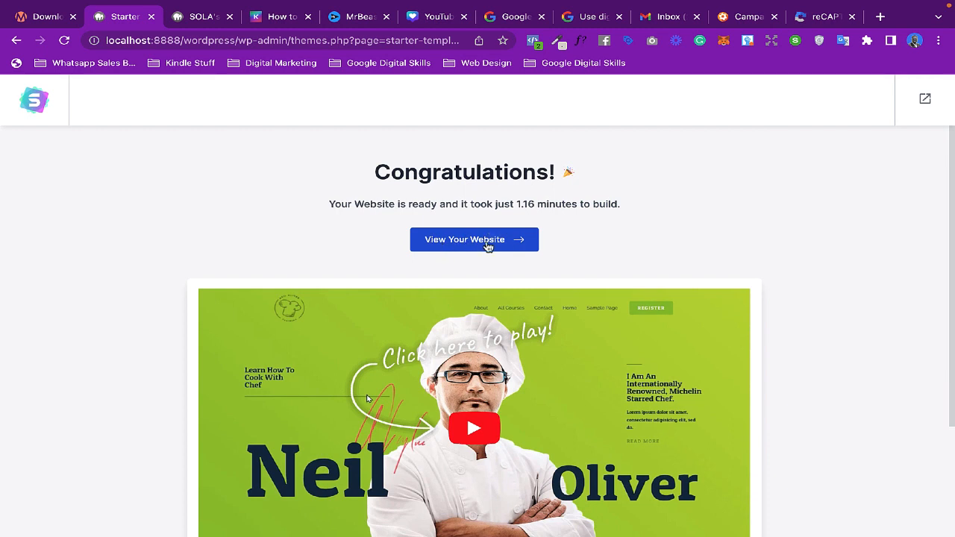
click(485, 245)
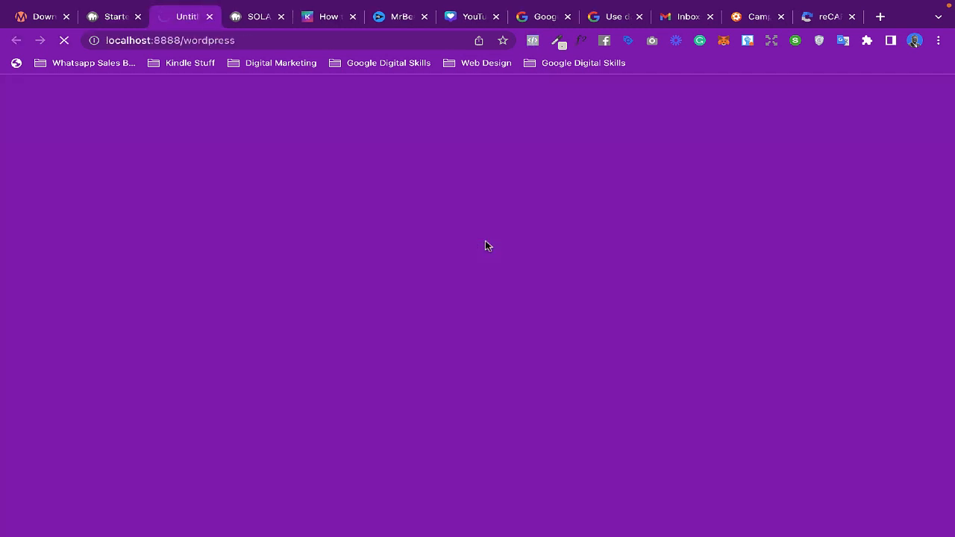
- Compare the older site tab with the new one and scroll through the new coach homepage
click(253, 18)
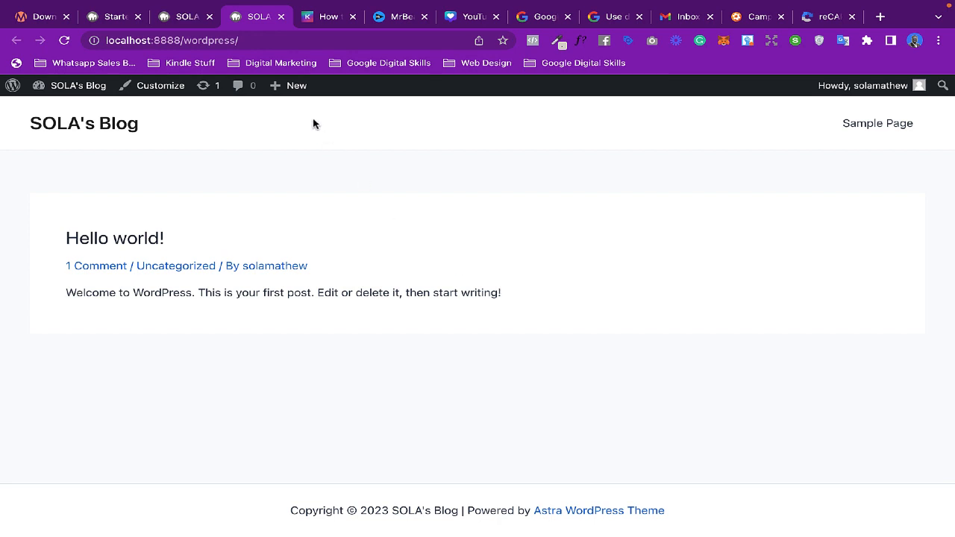
click(189, 17)
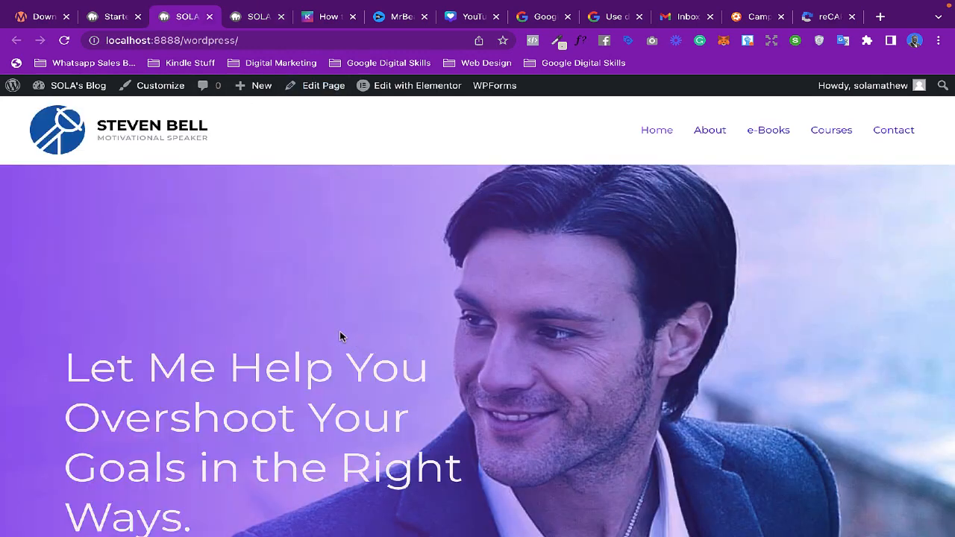
scroll(339, 336, down, 3)
scroll(340, 332, down, 8)
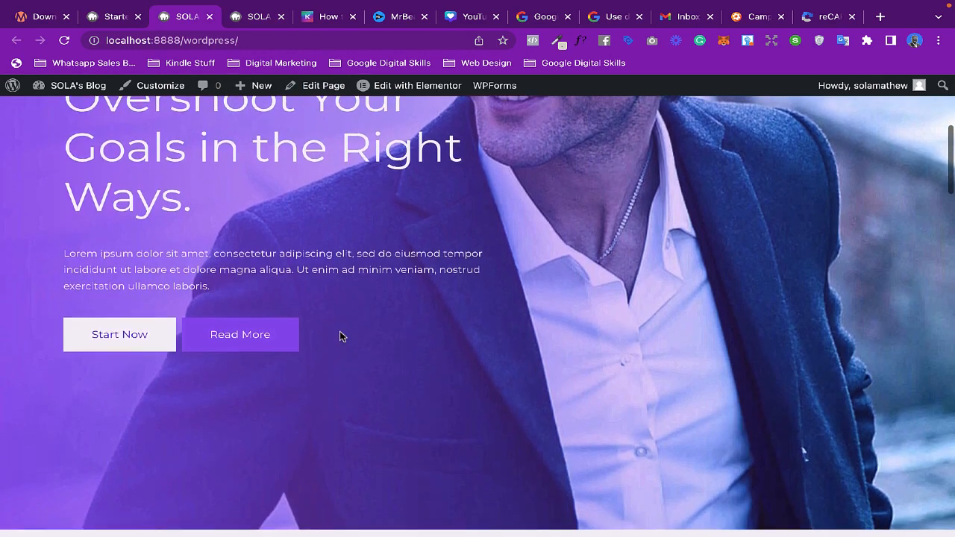
scroll(339, 336, down, 9)
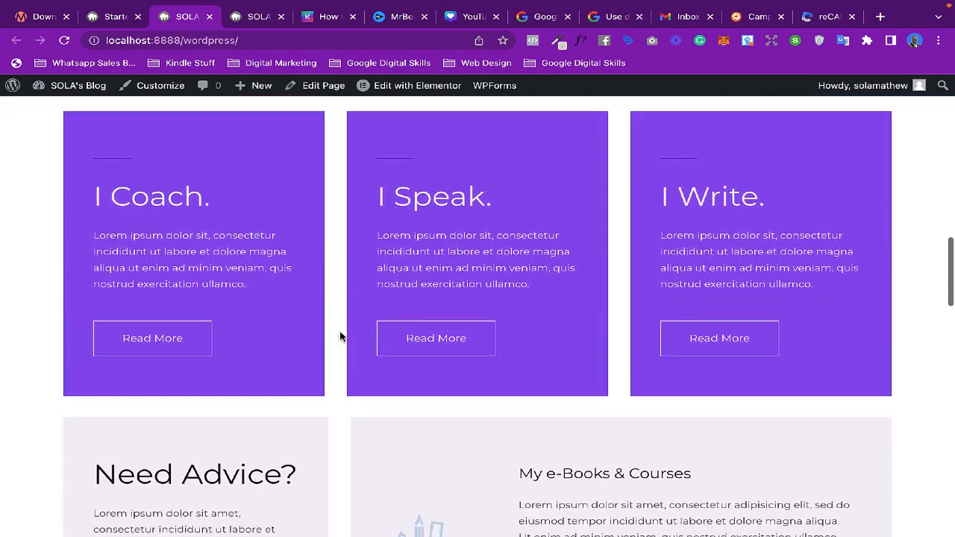
scroll(340, 336, down, 14)
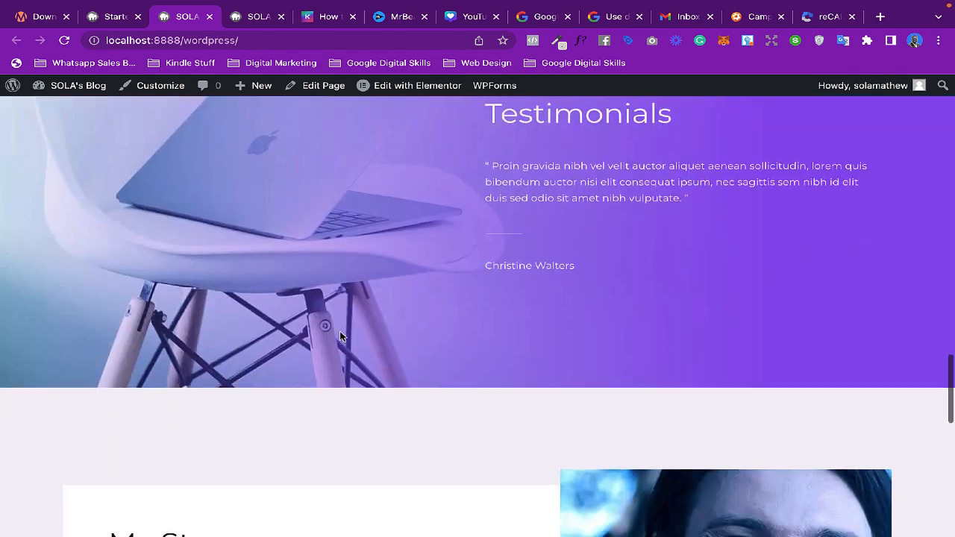
scroll(340, 336, up, 5)
scroll(340, 348, up, 20)
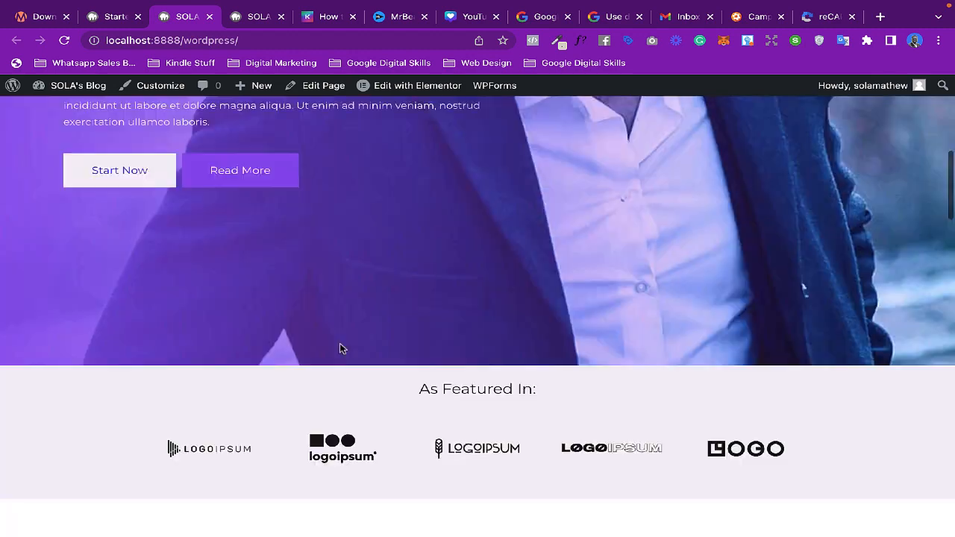
- Reload the older site tab and close the duplicate site tab
click(252, 18)
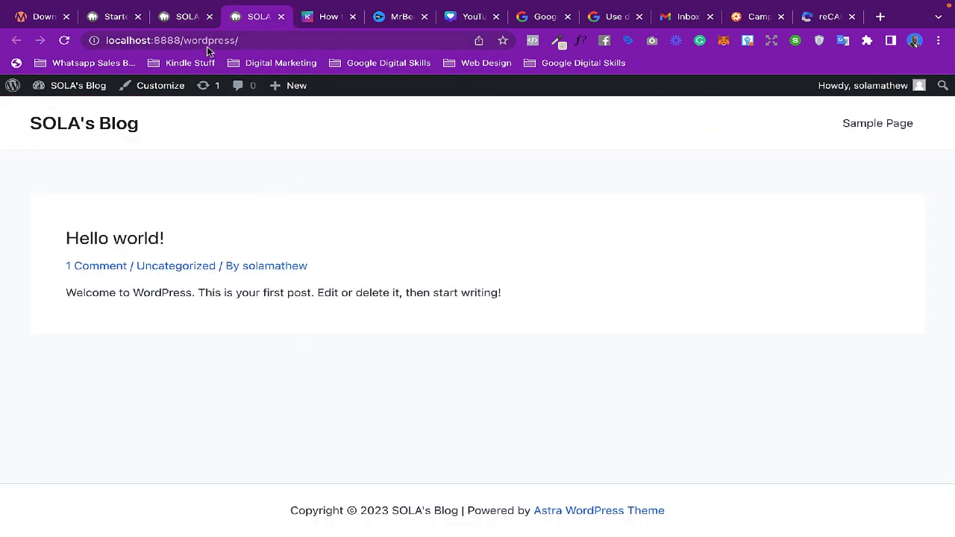
click(65, 42)
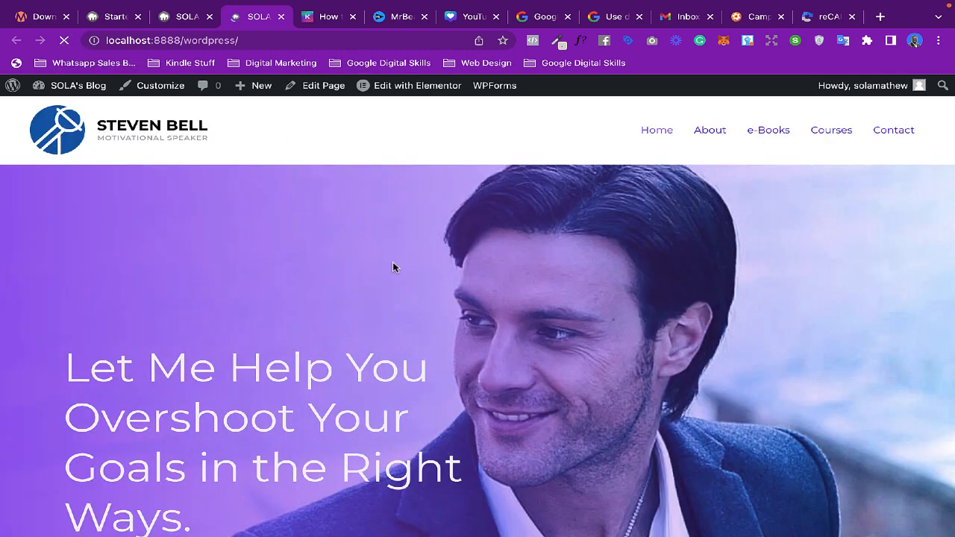
click(187, 17)
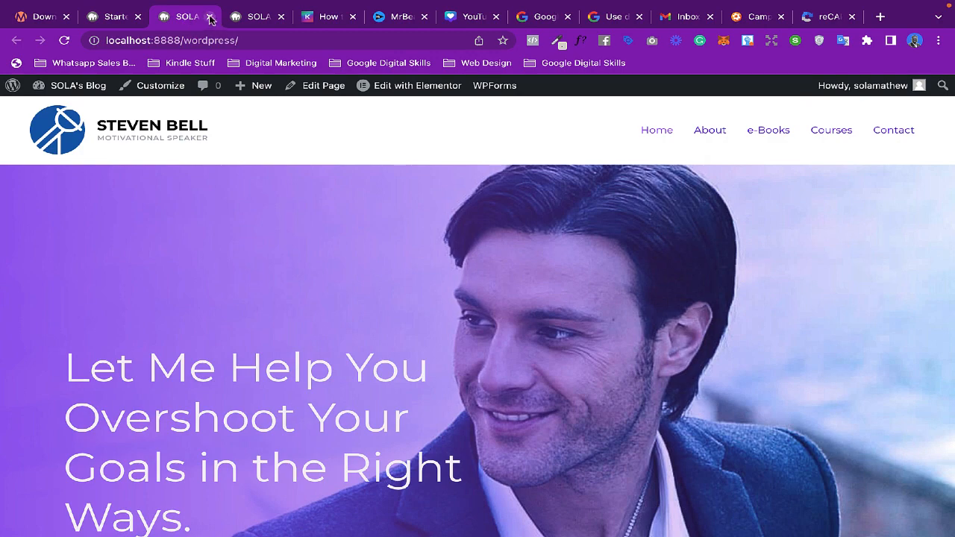
click(209, 17)
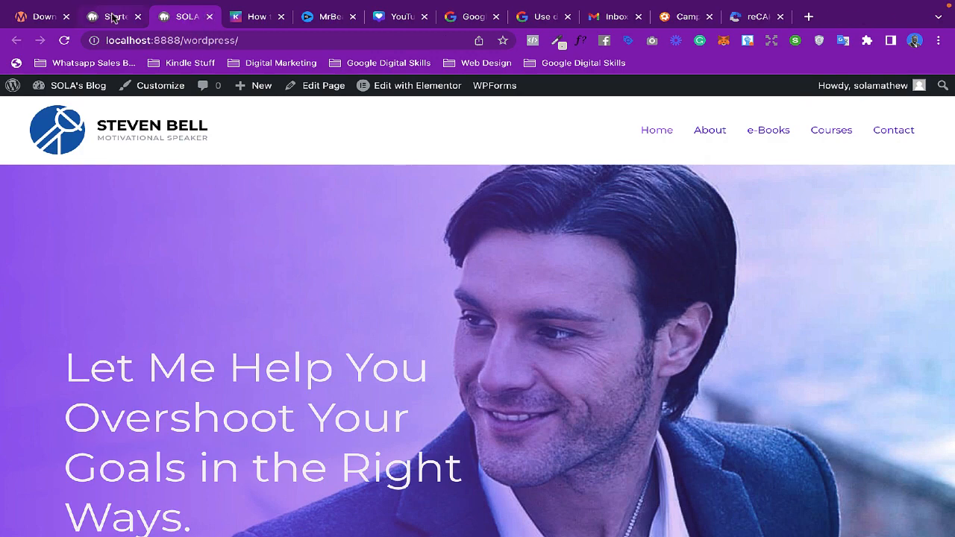
- Return to the starter templates confirmation page, review it and close that tab
click(114, 16)
scroll(405, 288, down, 2)
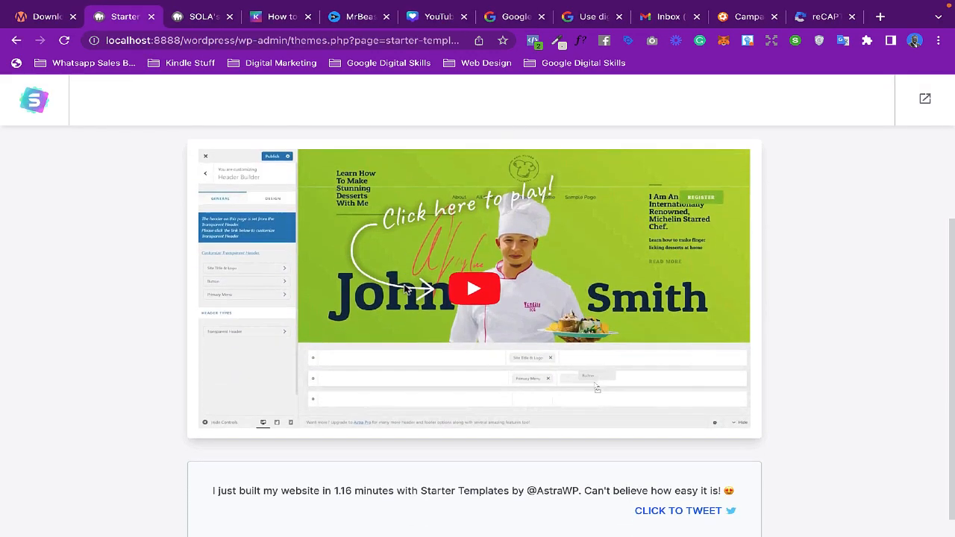
scroll(403, 287, up, 2)
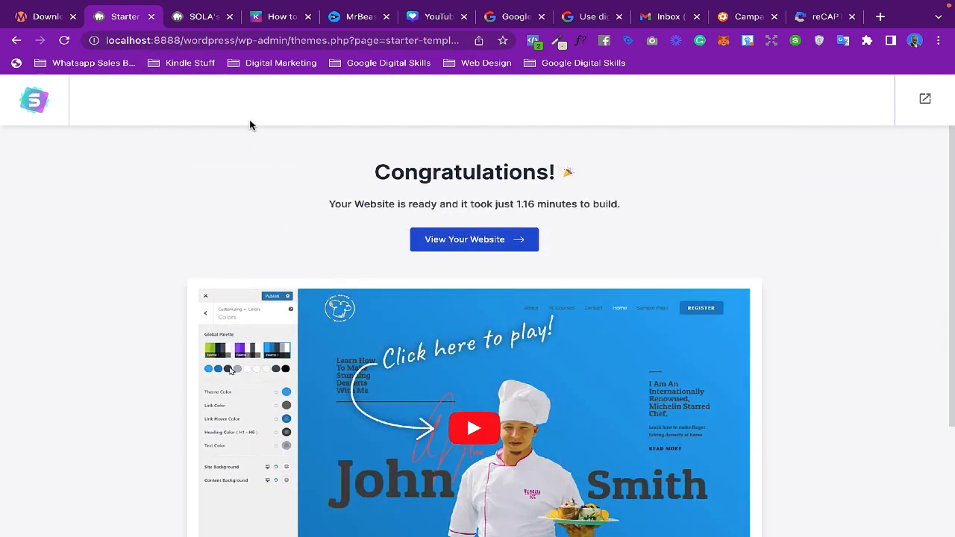
click(150, 17)
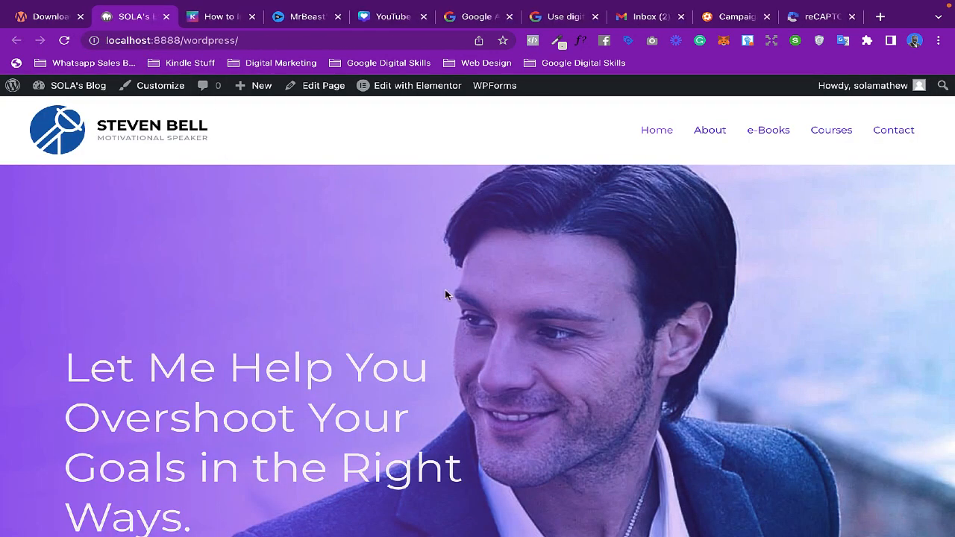
mouse_move(75, 87)
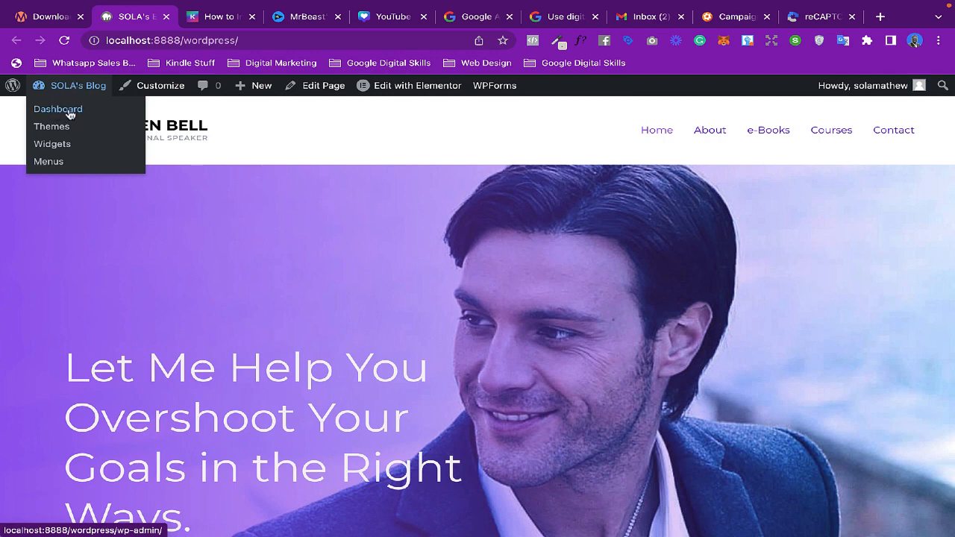
mouse_move(415, 97)
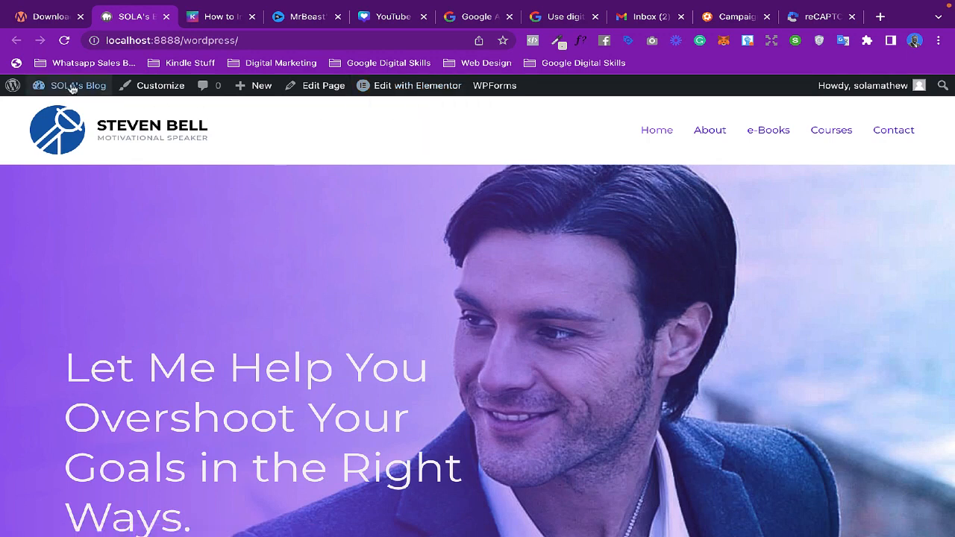
scroll(363, 409, down, 1)
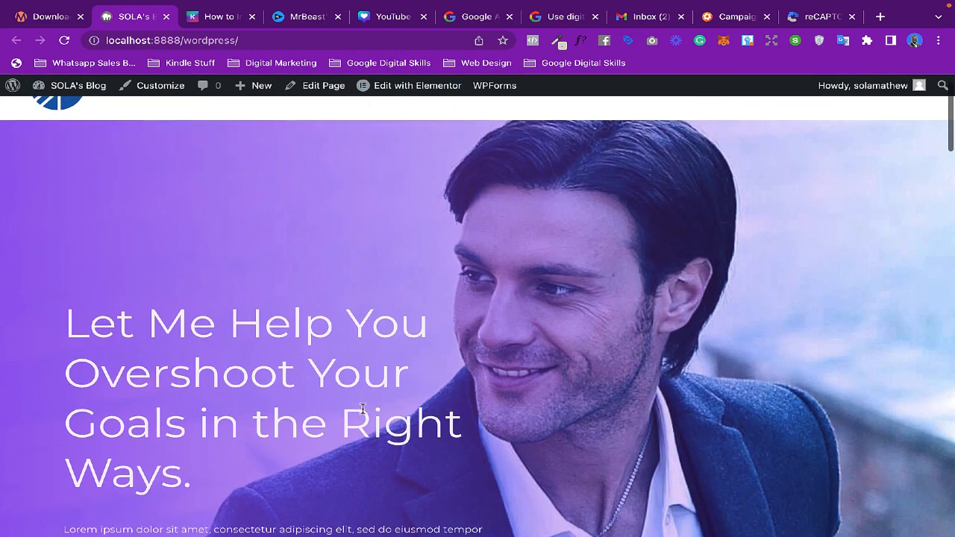
scroll(363, 408, up, 1)
scroll(531, 279, down, 2)
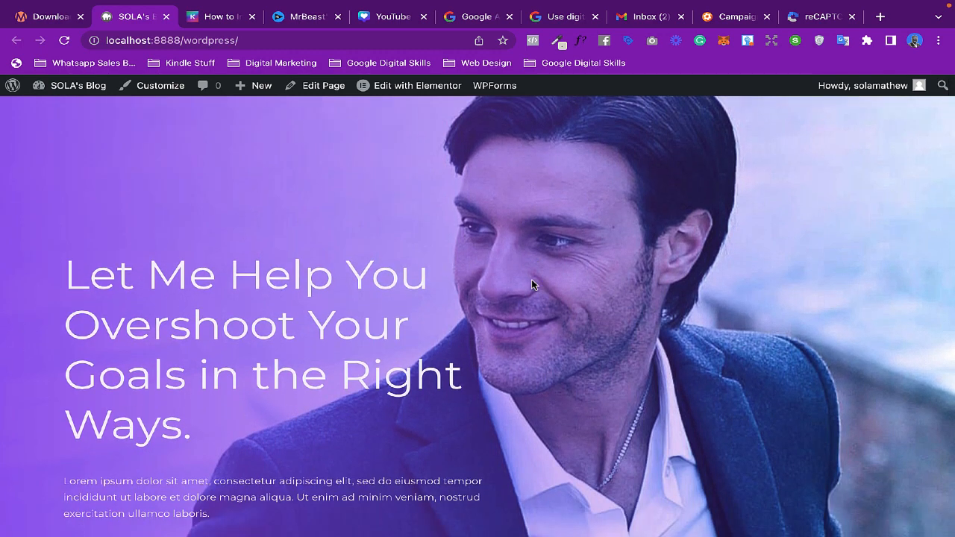
- Browse the homepage and the About page, then open the e-Books page
scroll(531, 279, down, 1)
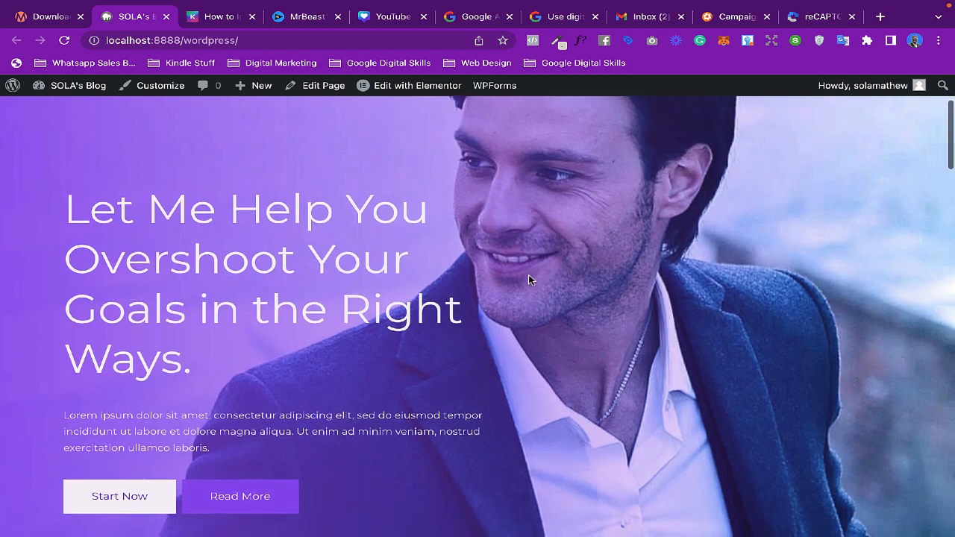
scroll(528, 275, up, 3)
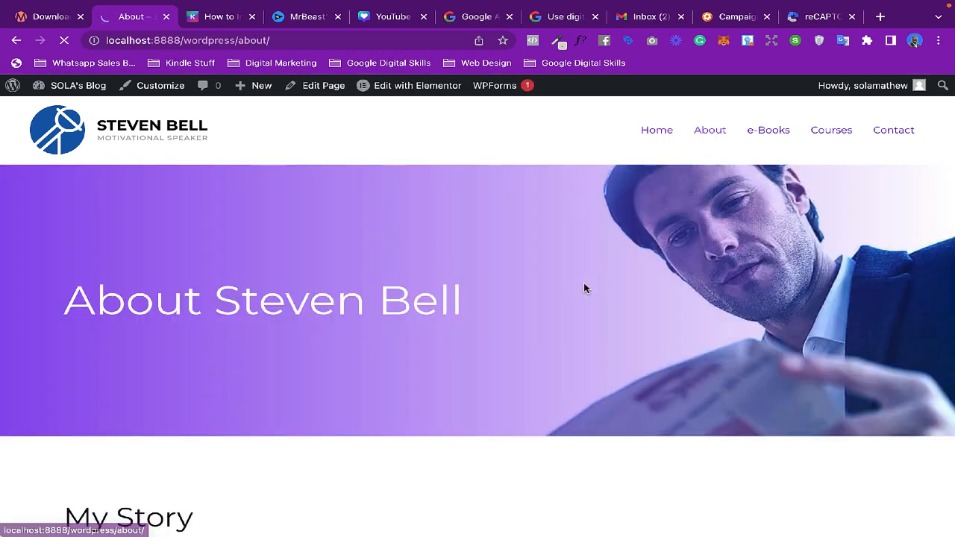
scroll(584, 288, down, 3)
scroll(584, 288, down, 10)
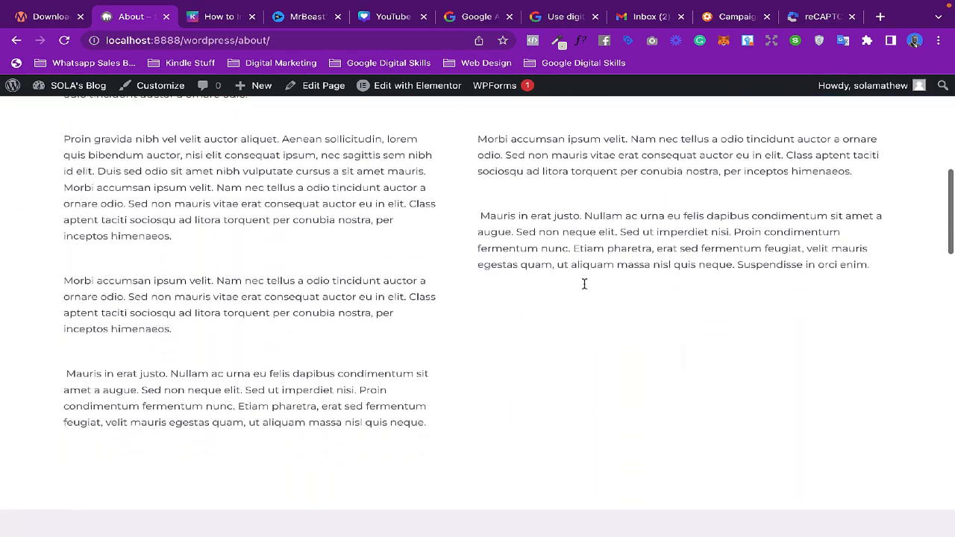
scroll(584, 288, up, 13)
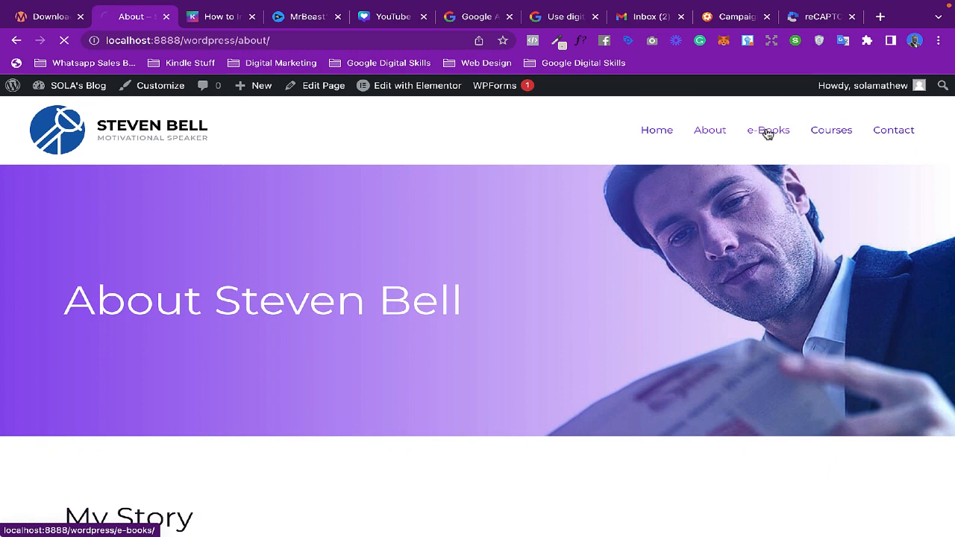
click(768, 133)
click(766, 134)
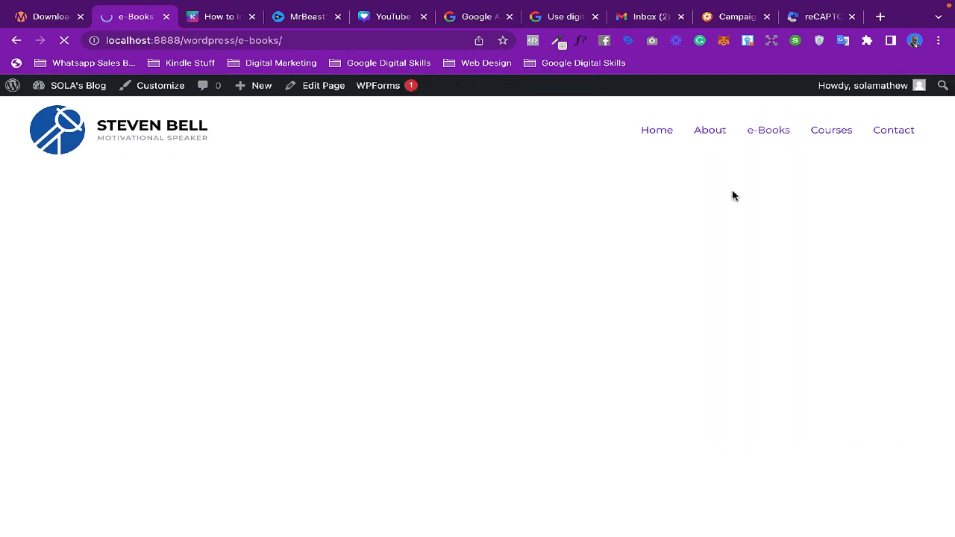
- Review the e-Books and Contact pages, then return to the homepage via the logo
scroll(733, 195, down, 3)
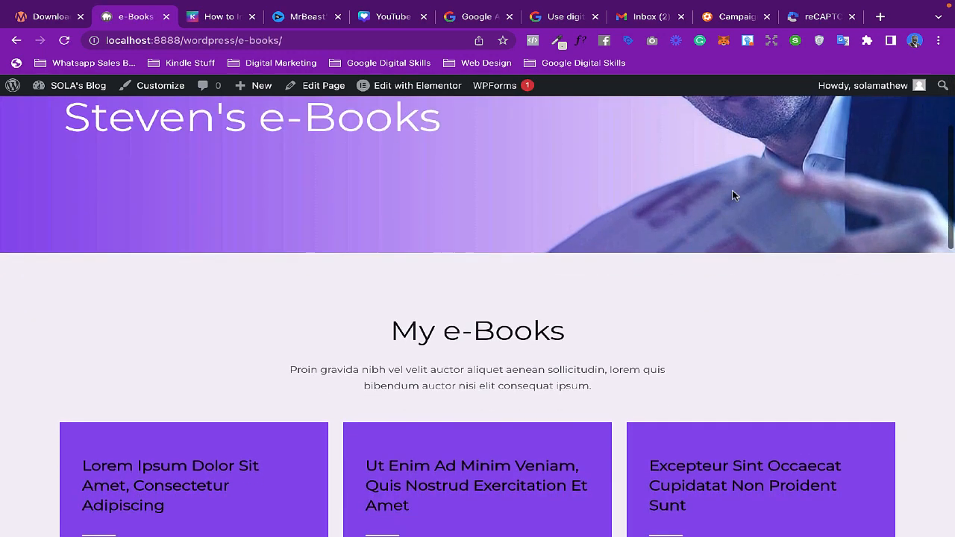
scroll(733, 196, down, 5)
scroll(733, 189, up, 8)
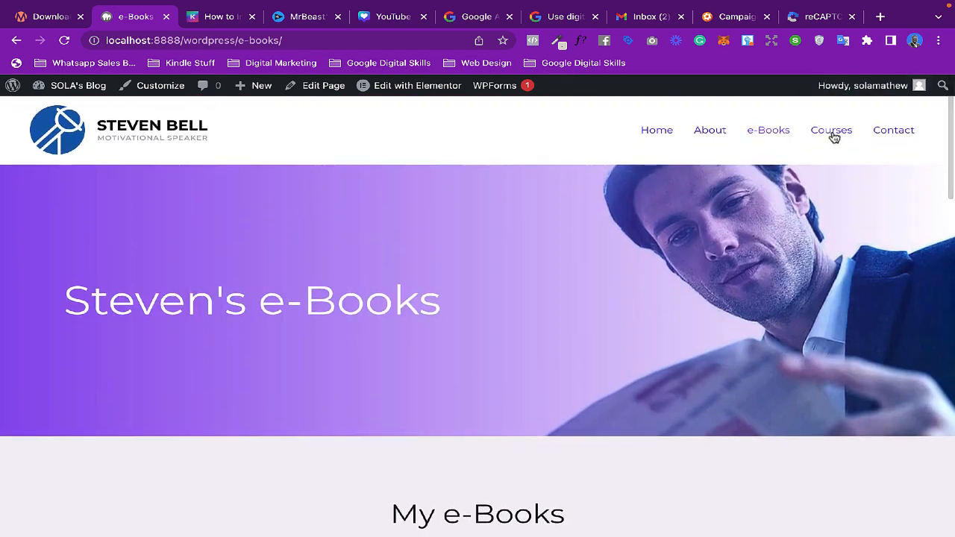
click(894, 130)
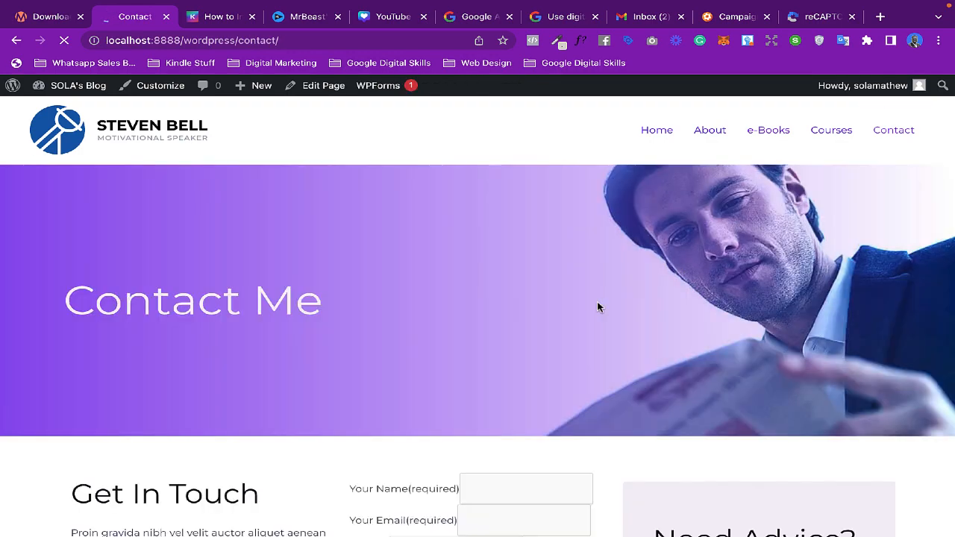
scroll(544, 322, down, 6)
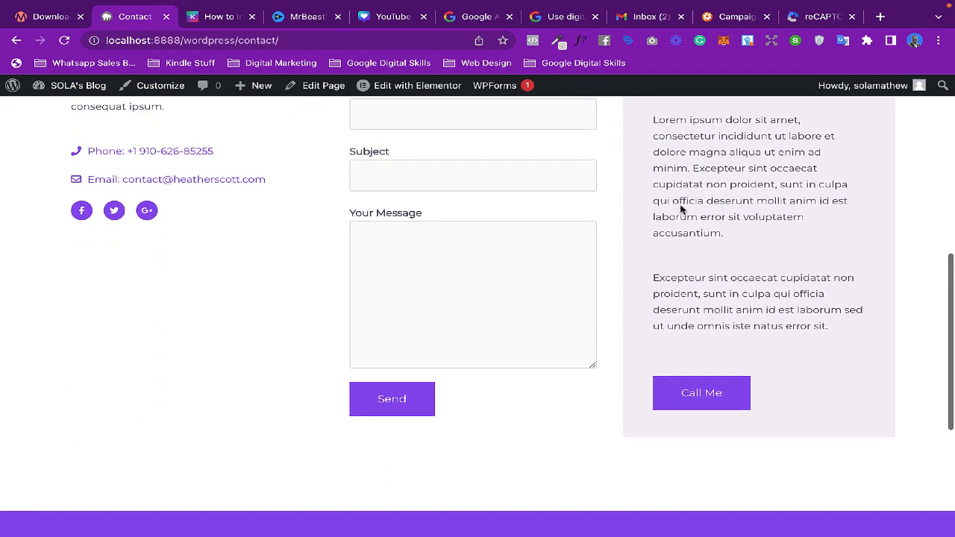
scroll(523, 282, up, 6)
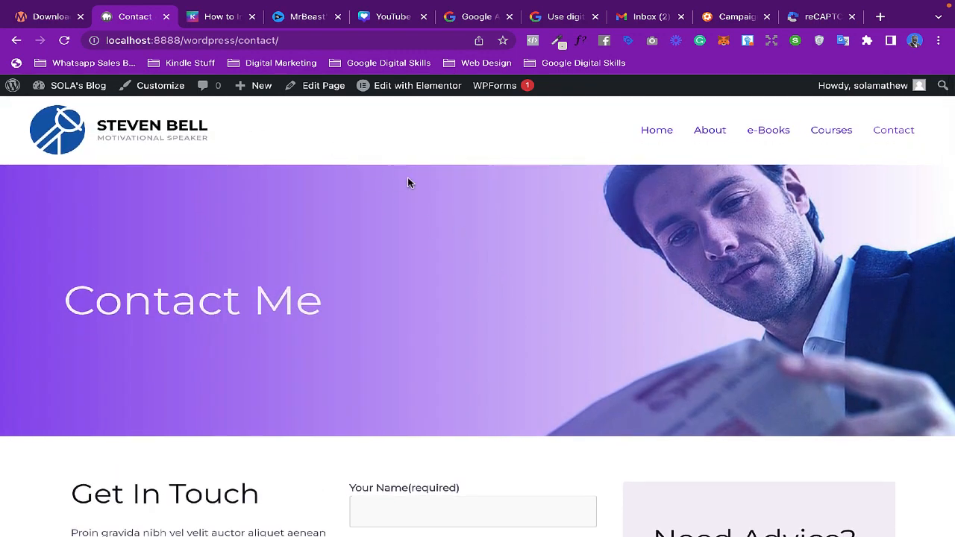
click(170, 131)
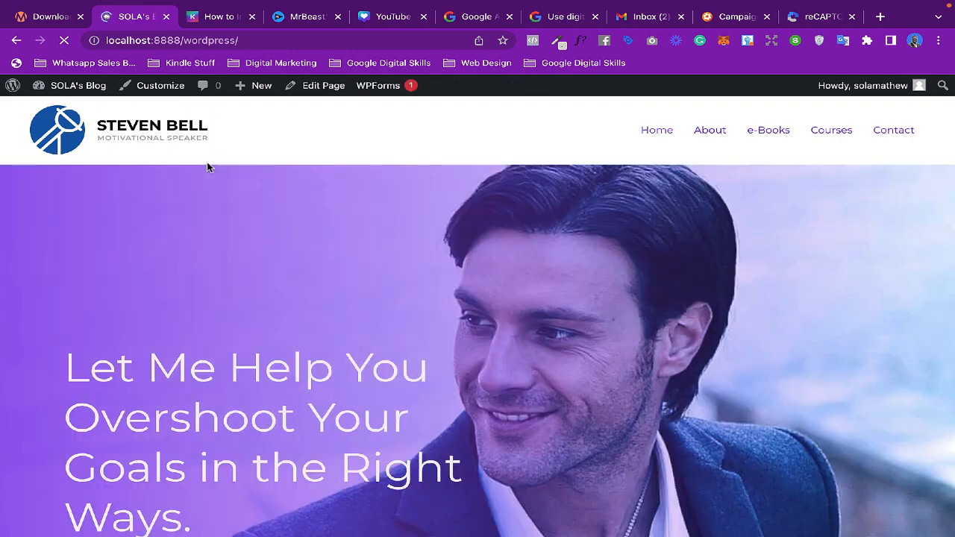
- Open the Pages list in the dashboard and examine which page is marked as the front page
mouse_move(81, 92)
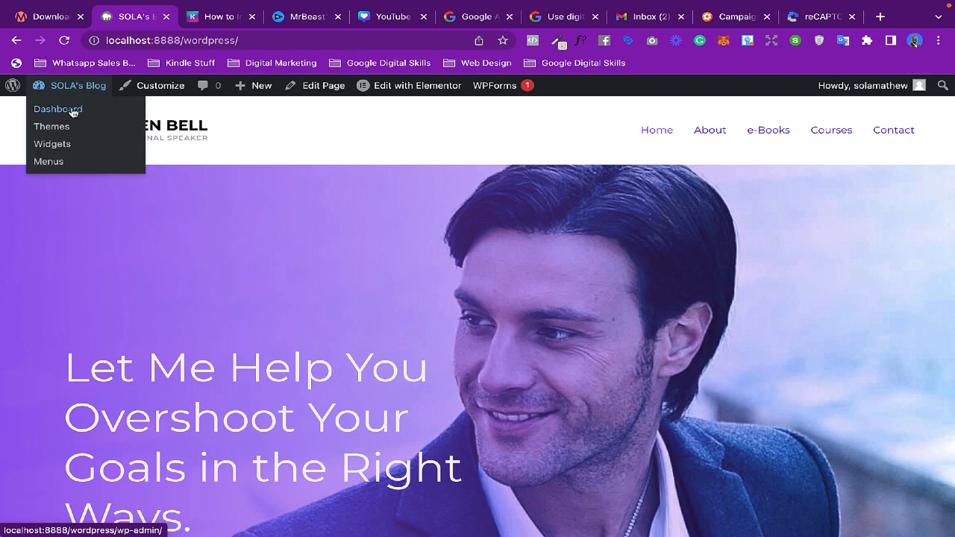
click(72, 111)
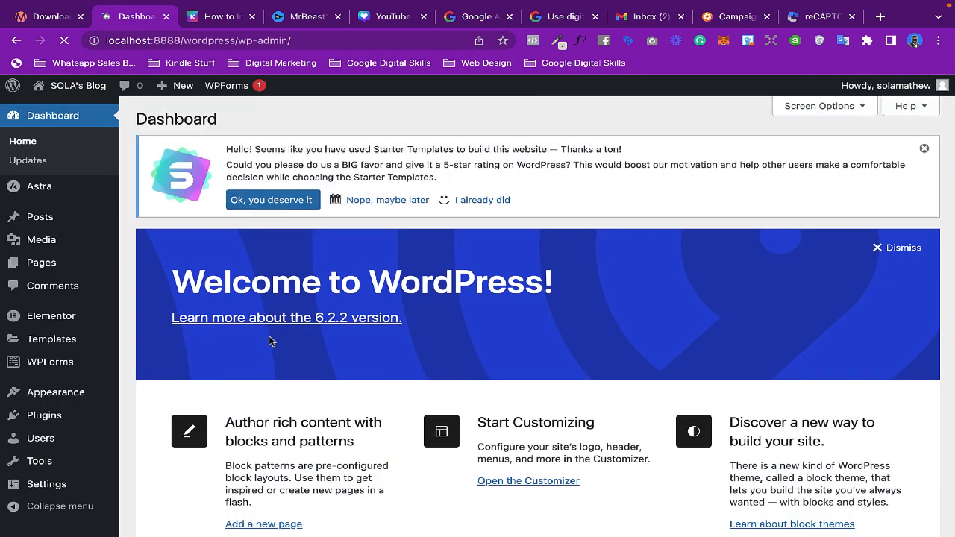
scroll(271, 338, down, 3)
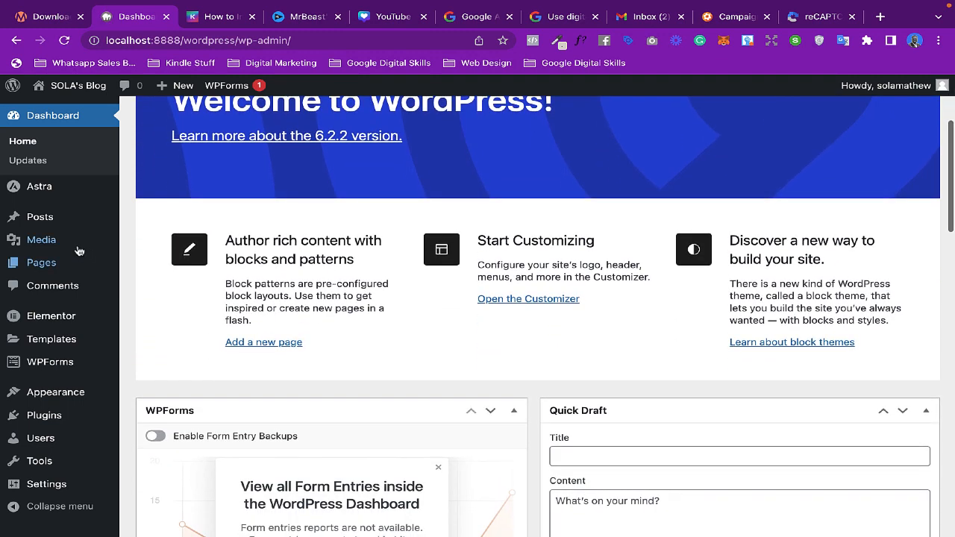
click(43, 264)
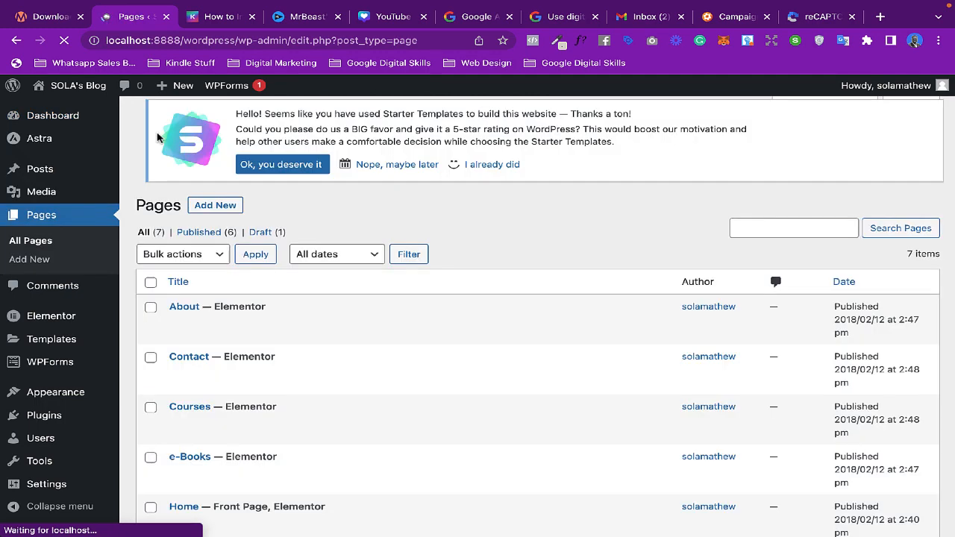
scroll(452, 280, down, 2)
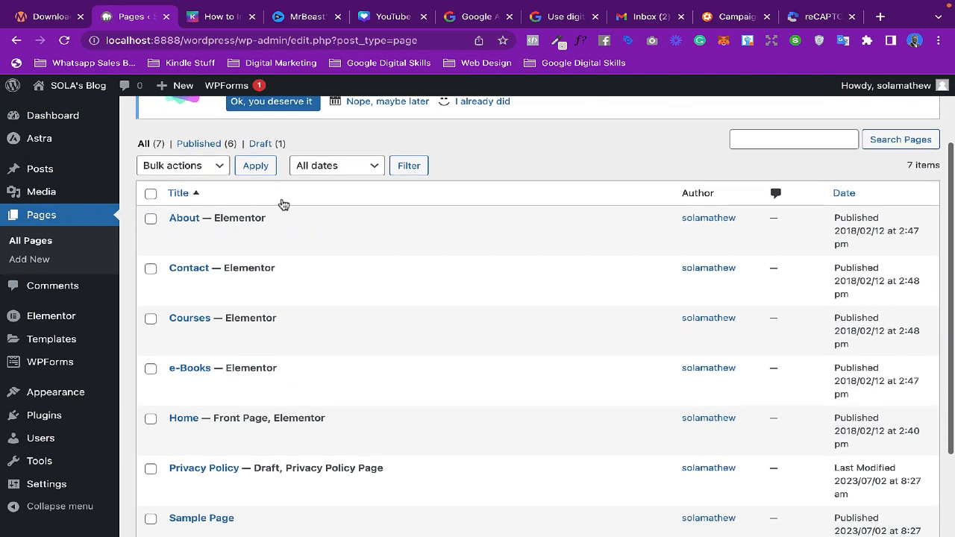
scroll(219, 308, down, 1)
scroll(219, 309, down, 1)
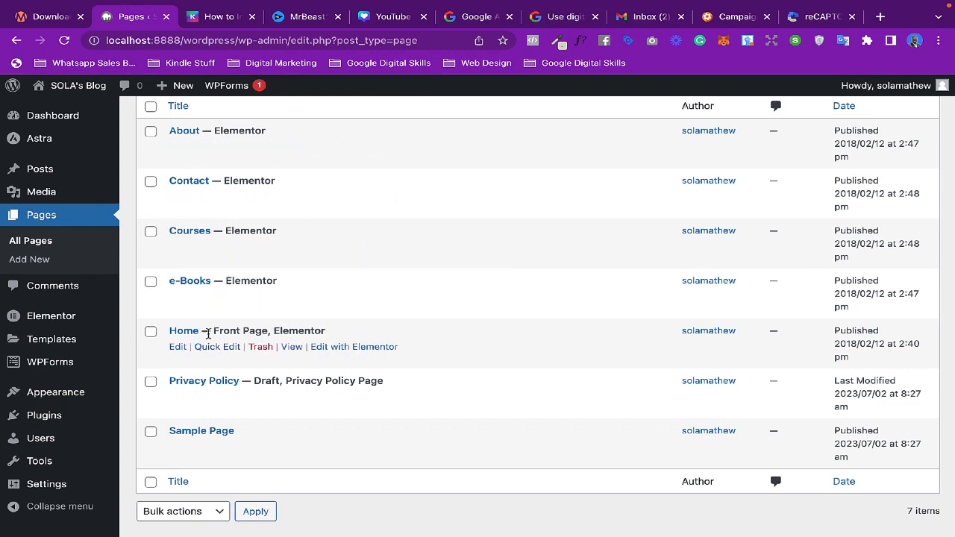
drag(214, 330, 262, 329)
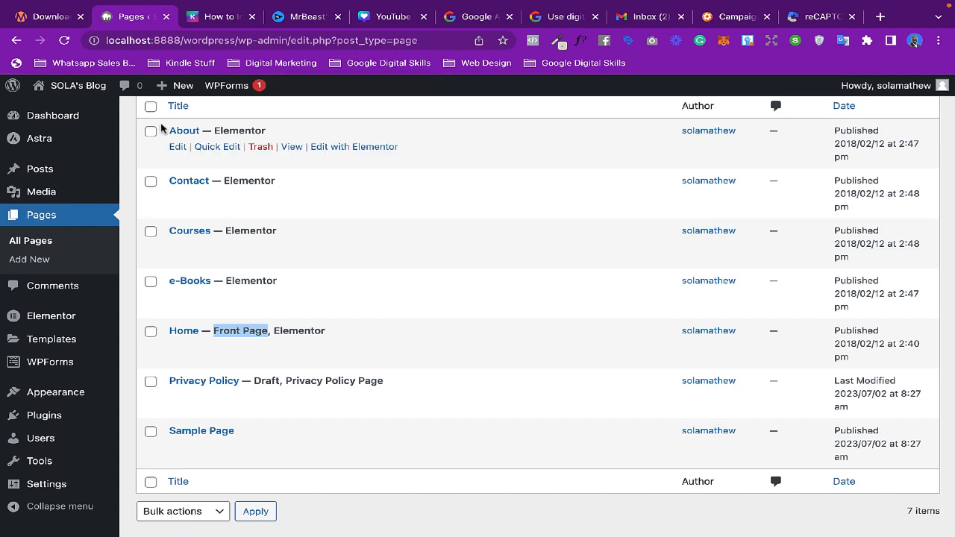
- Visit the site from the dashboard and scroll through the homepage's hero and services sections
scroll(45, 166, up, 3)
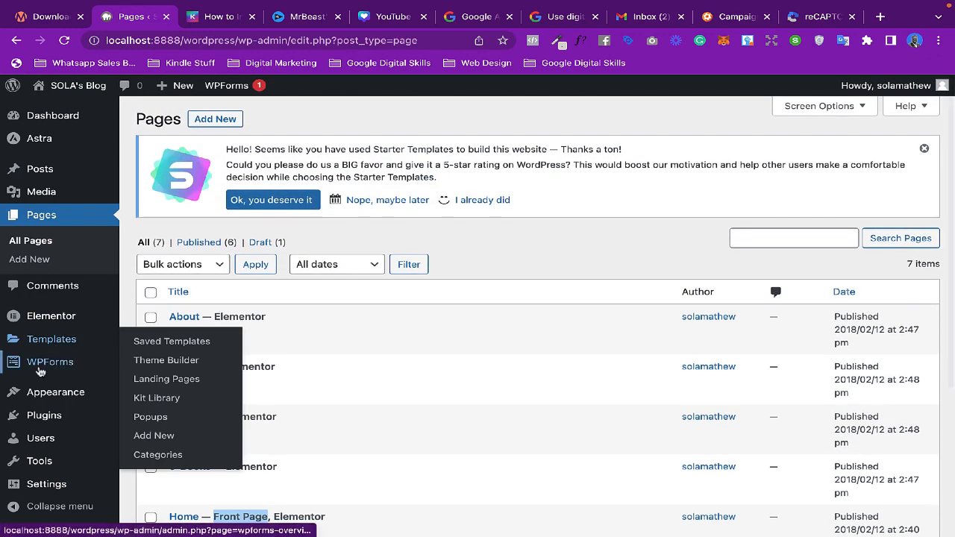
mouse_move(59, 104)
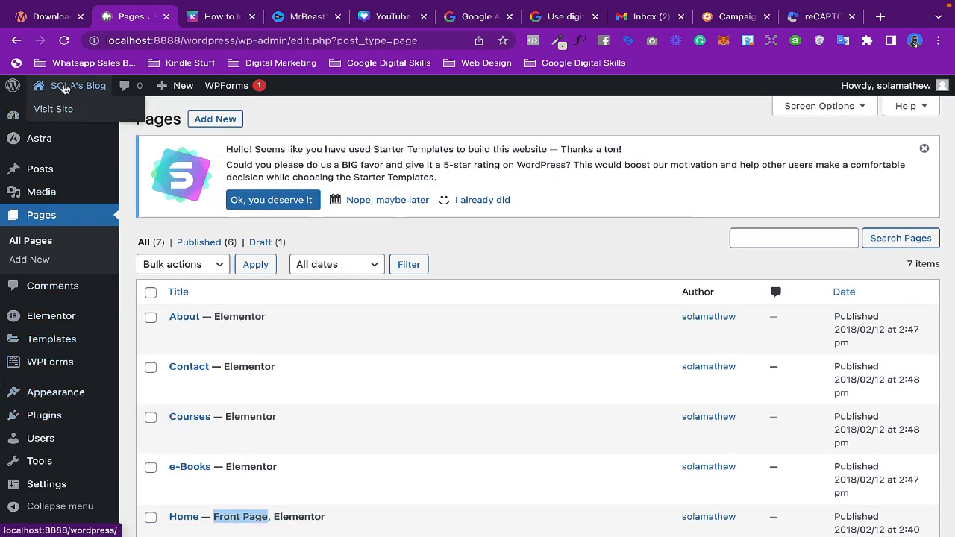
click(46, 109)
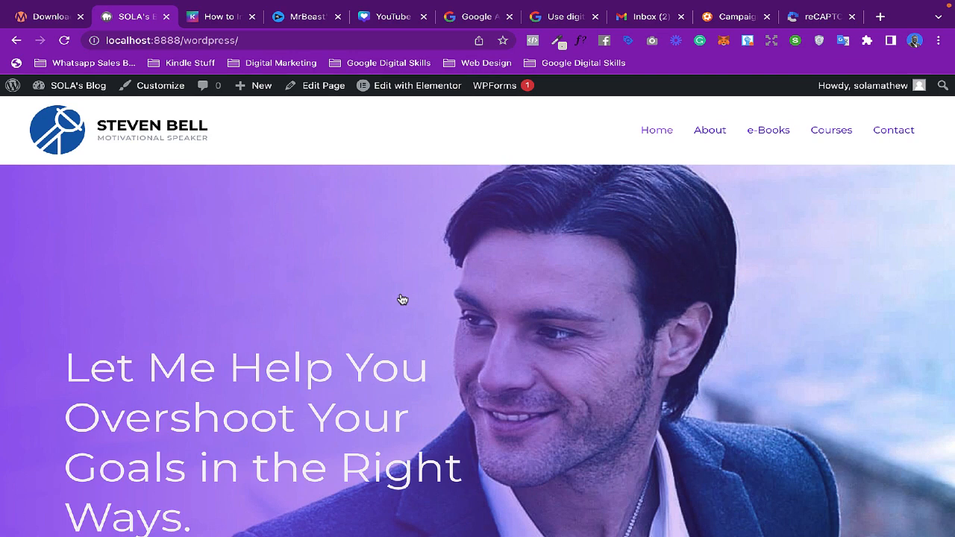
scroll(402, 299, down, 10)
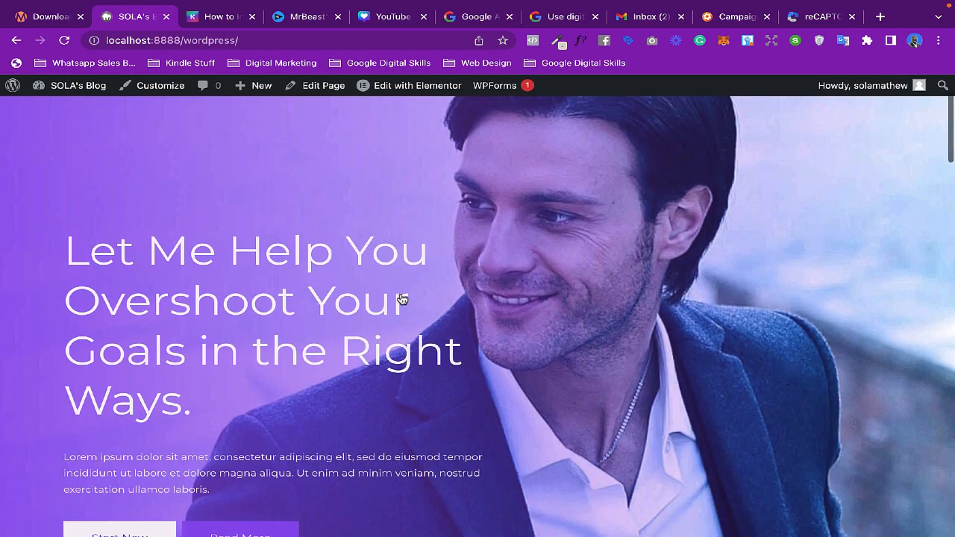
scroll(402, 299, down, 5)
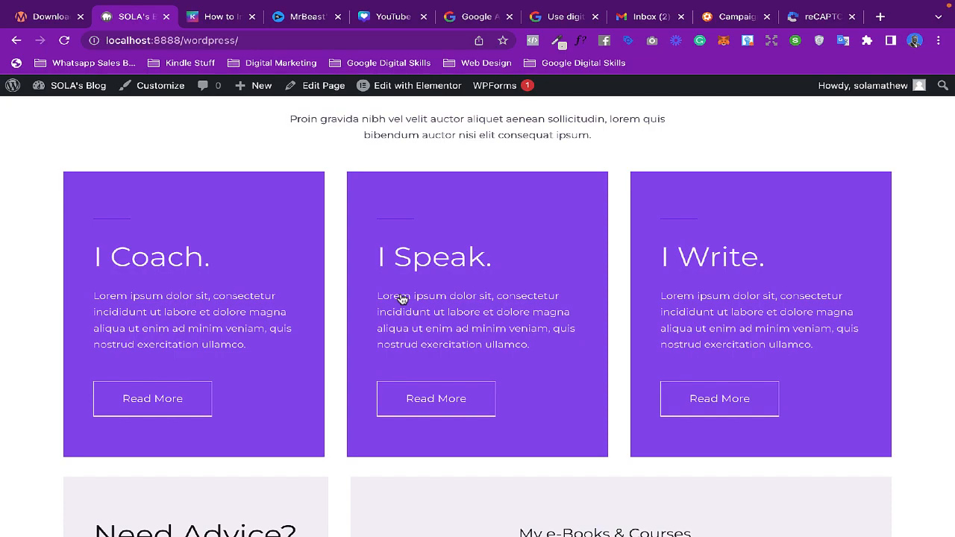
scroll(402, 300, down, 8)
scroll(402, 299, up, 15)
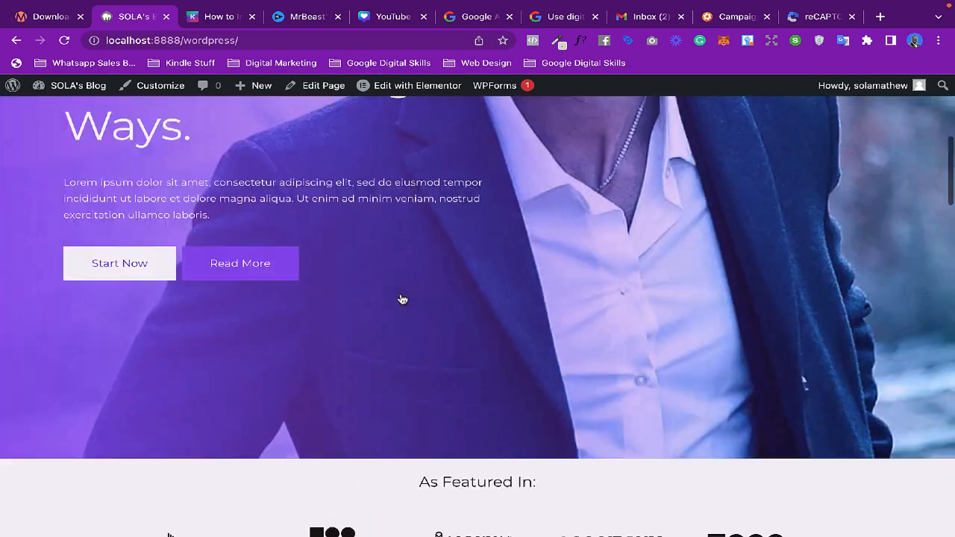
scroll(402, 299, up, 5)
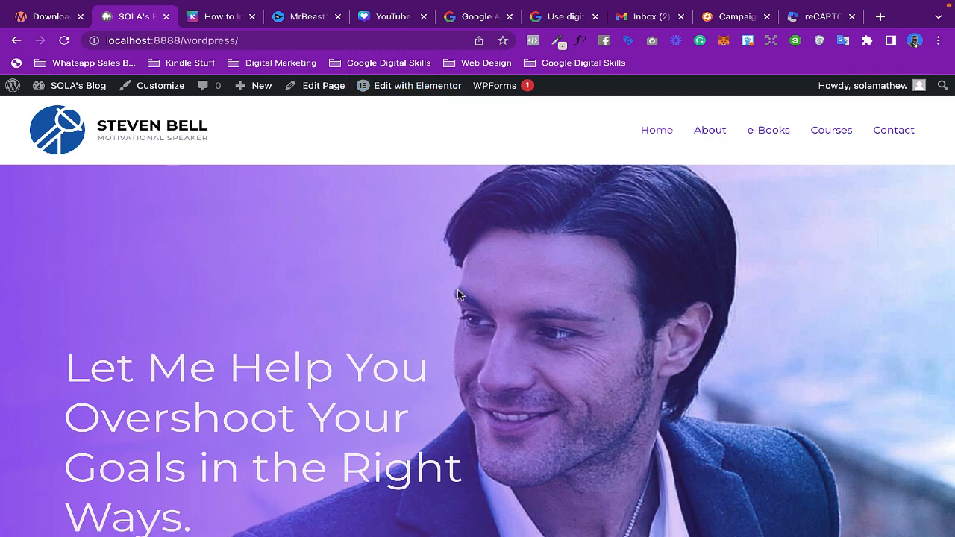
scroll(458, 293, down, 1)
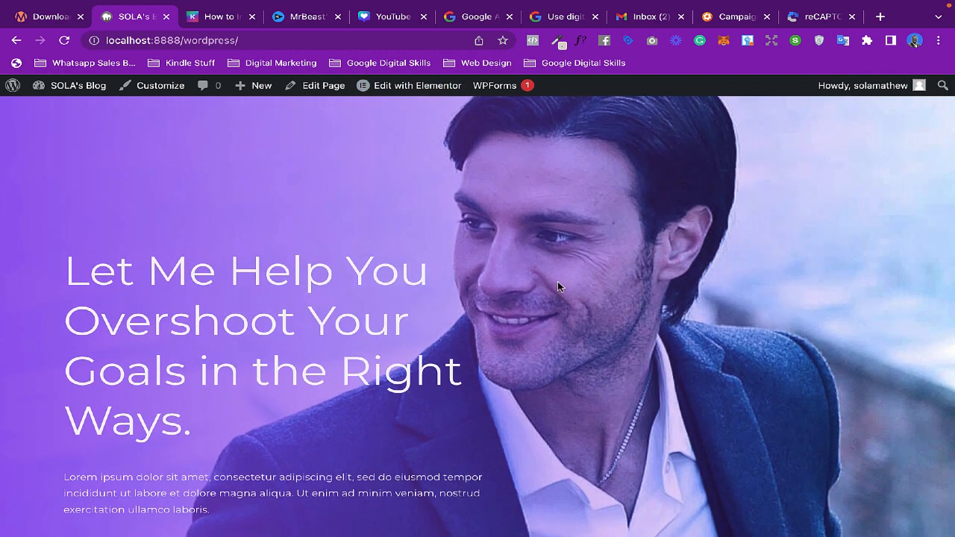
scroll(557, 281, up, 1)
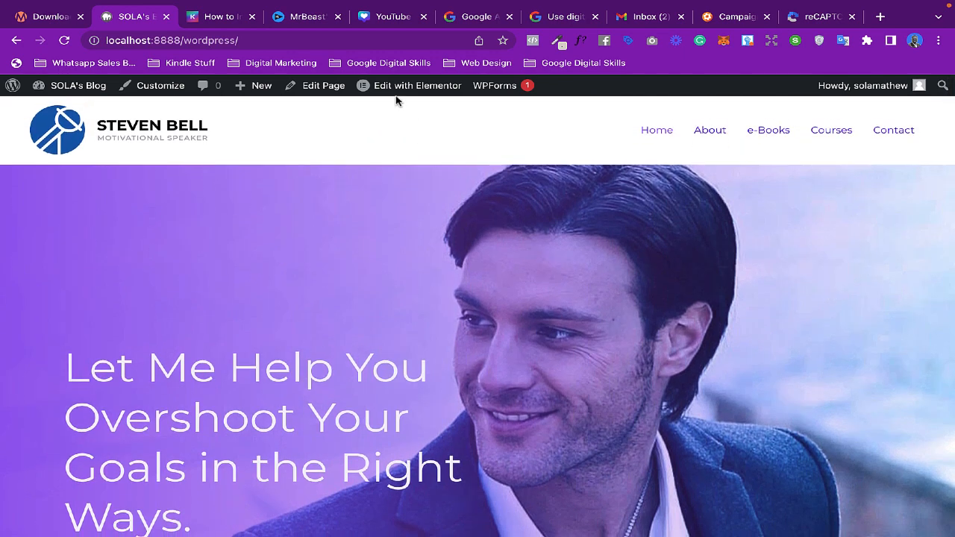
mouse_move(410, 92)
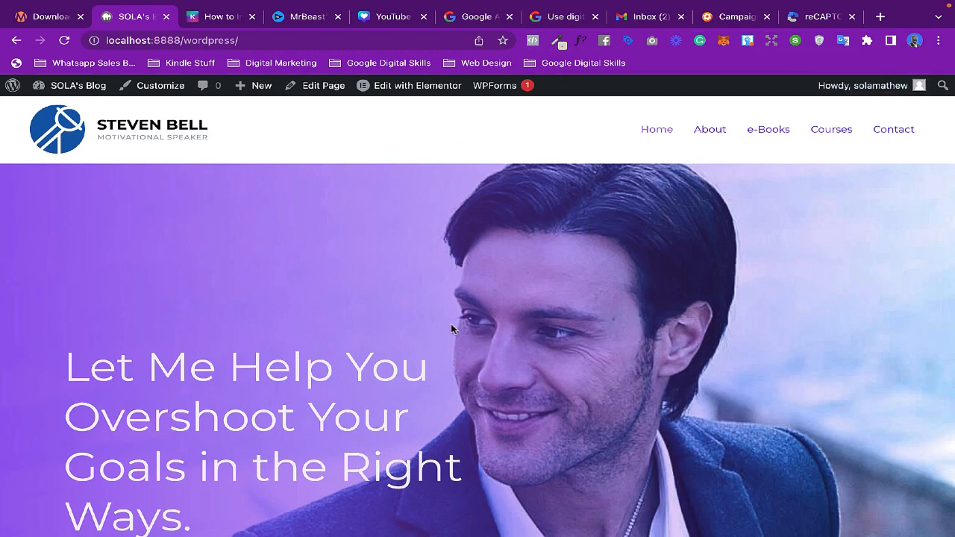
scroll(454, 328, down, 1)
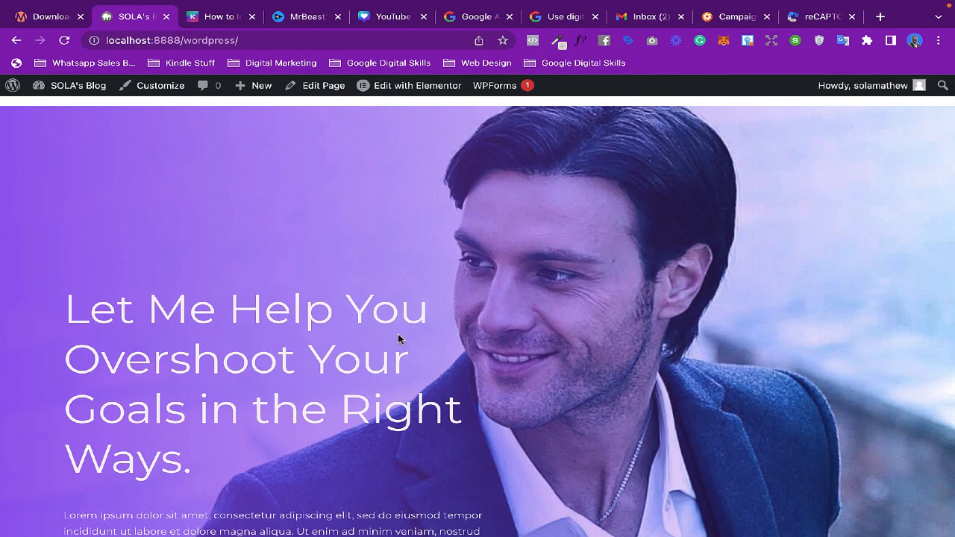
scroll(397, 338, down, 2)
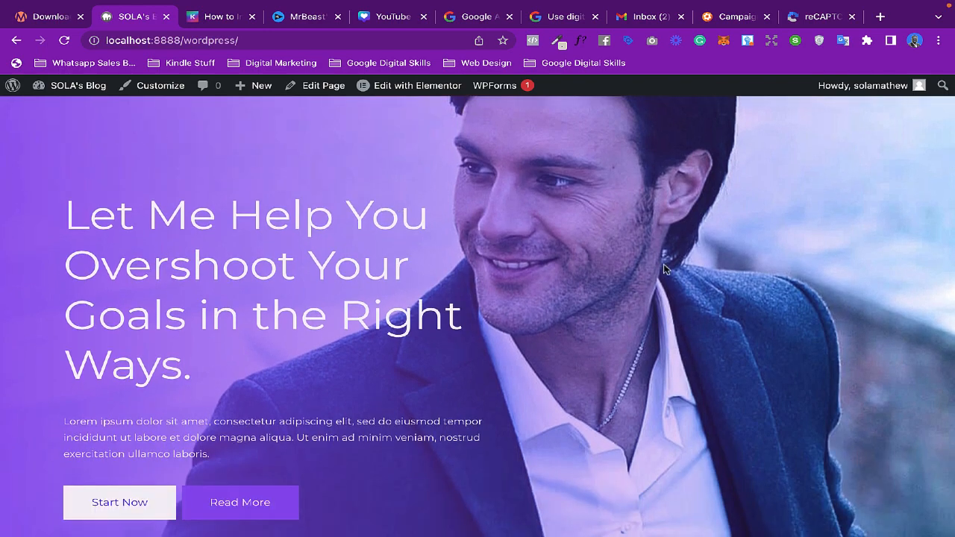
scroll(571, 257, up, 3)
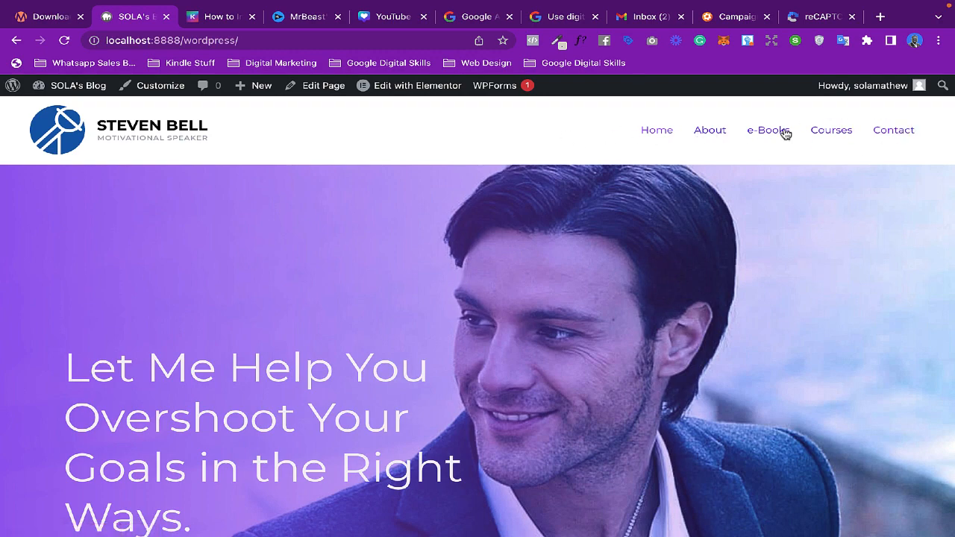
- Scroll down to the homepage footer and highlight the copyright line
scroll(470, 274, down, 10)
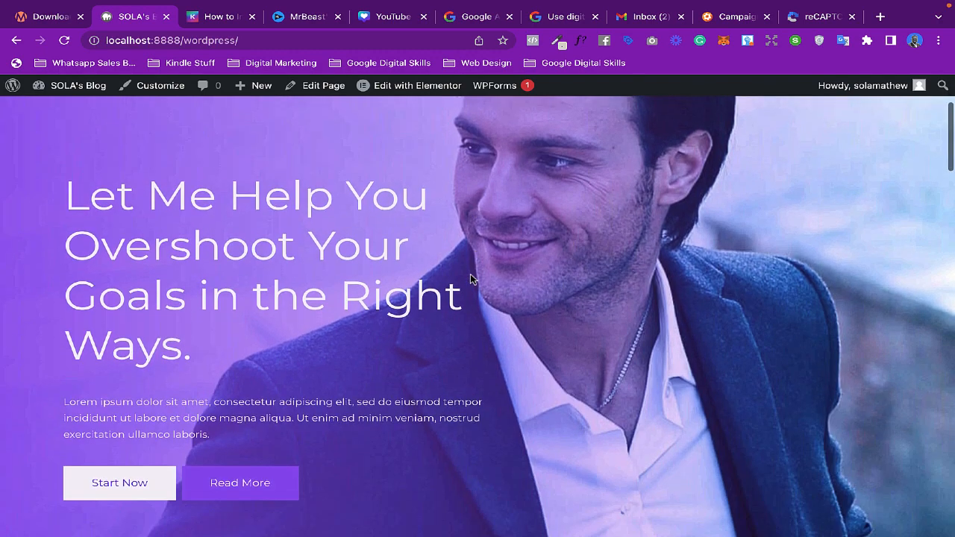
scroll(470, 274, down, 1)
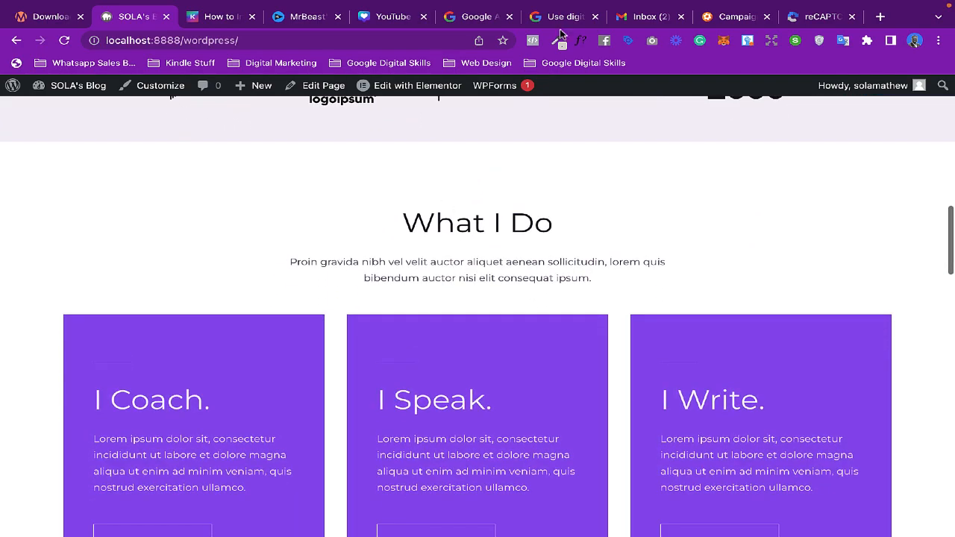
scroll(458, 223, down, 3)
scroll(458, 251, down, 15)
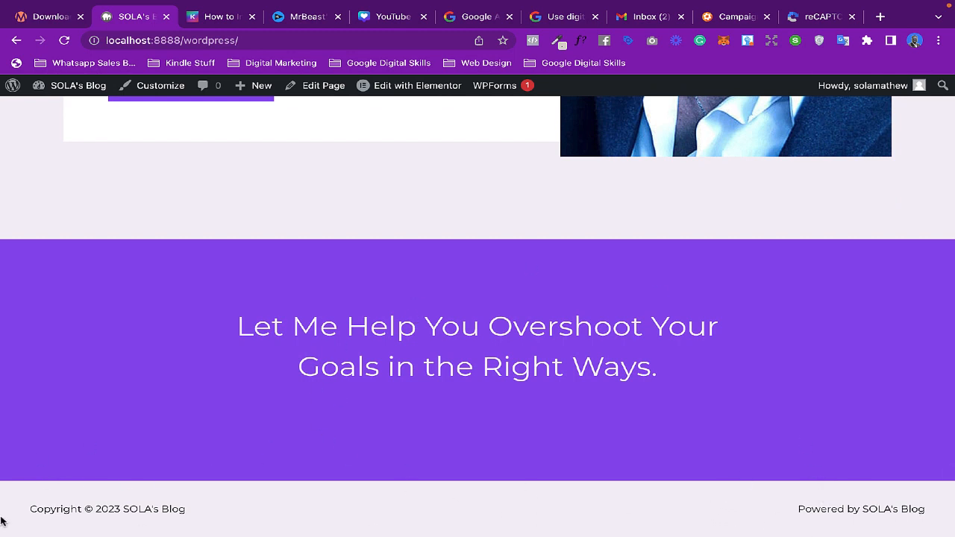
drag(18, 512, 414, 522)
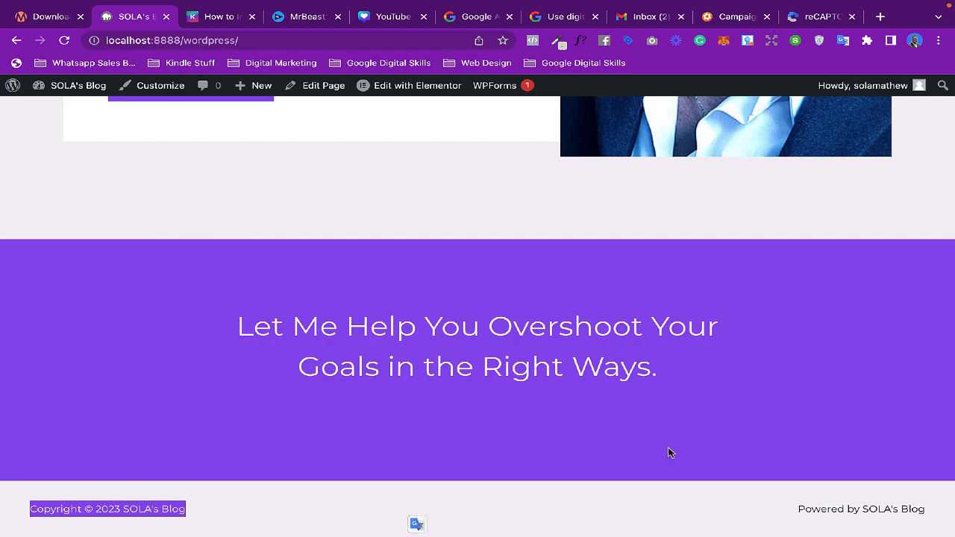
- Open the homepage in Elementor and dismiss the What's New announcement
scroll(631, 305, up, 15)
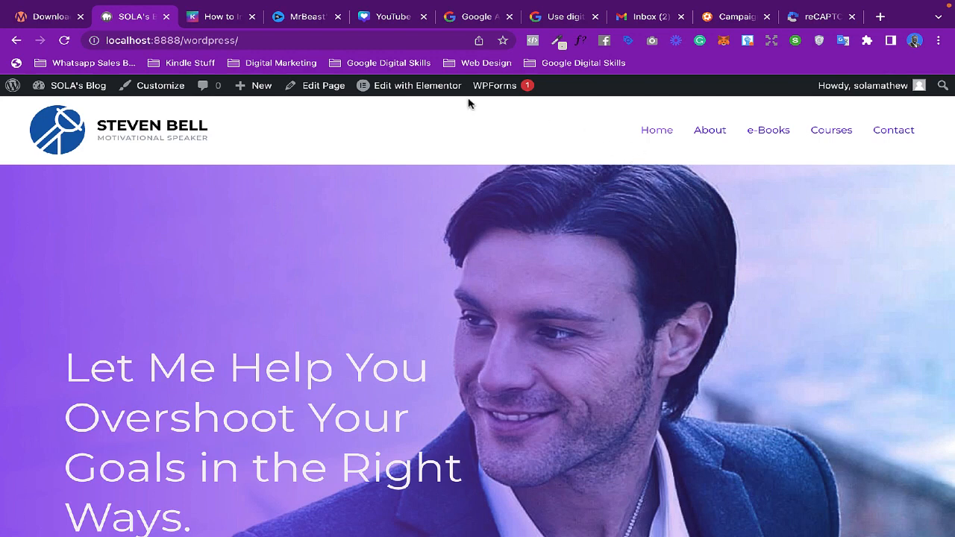
click(409, 86)
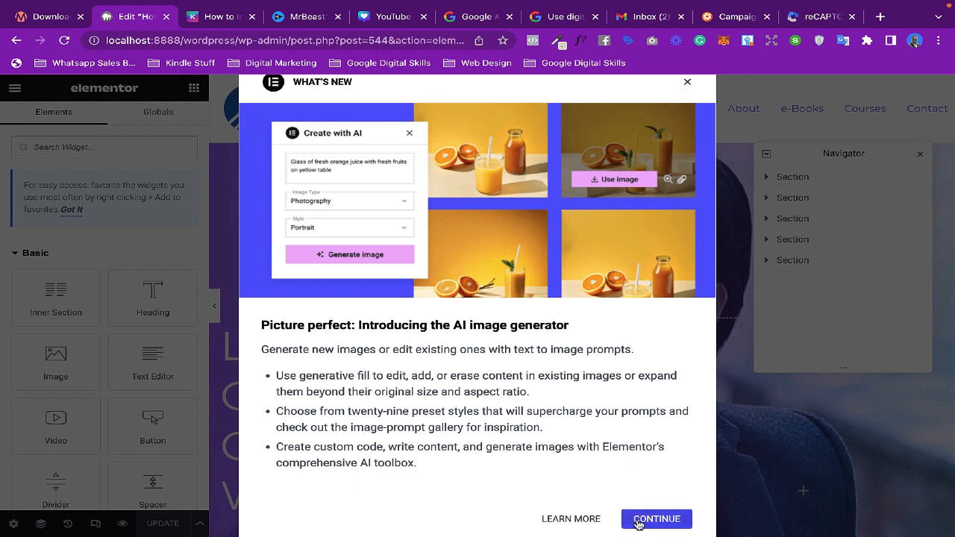
click(686, 83)
click(687, 104)
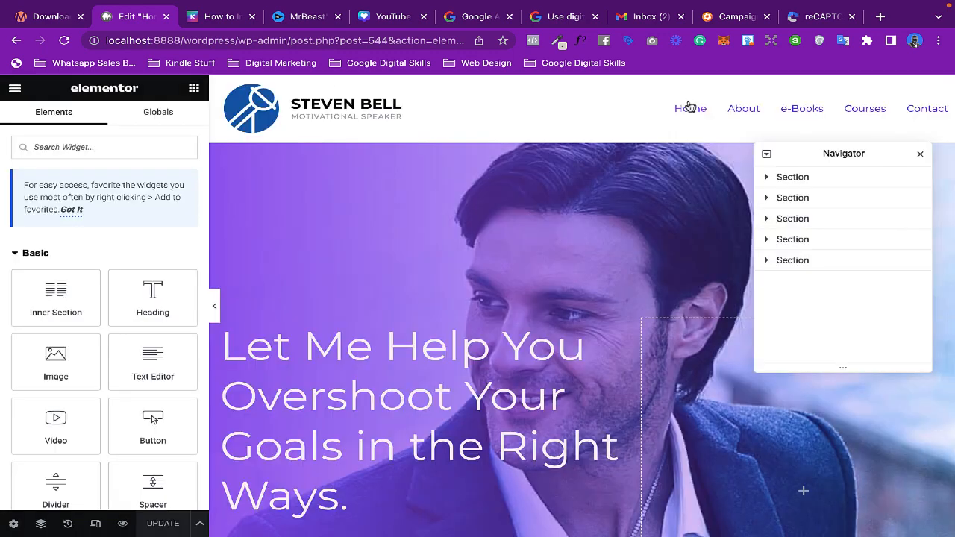
- Replace the hero heading text with "Begin Your Journey to Purpose Today"
scroll(552, 311, down, 2)
scroll(552, 311, down, 7)
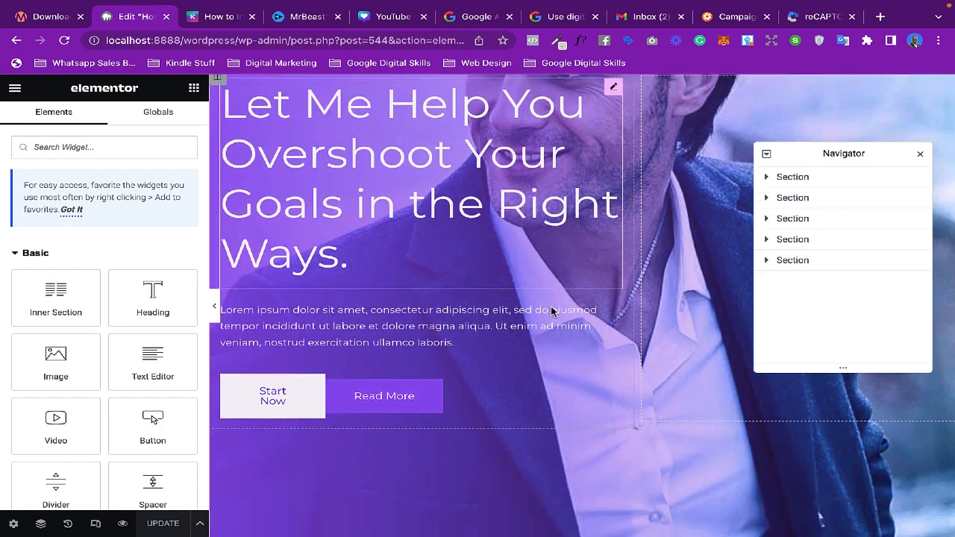
scroll(552, 311, down, 9)
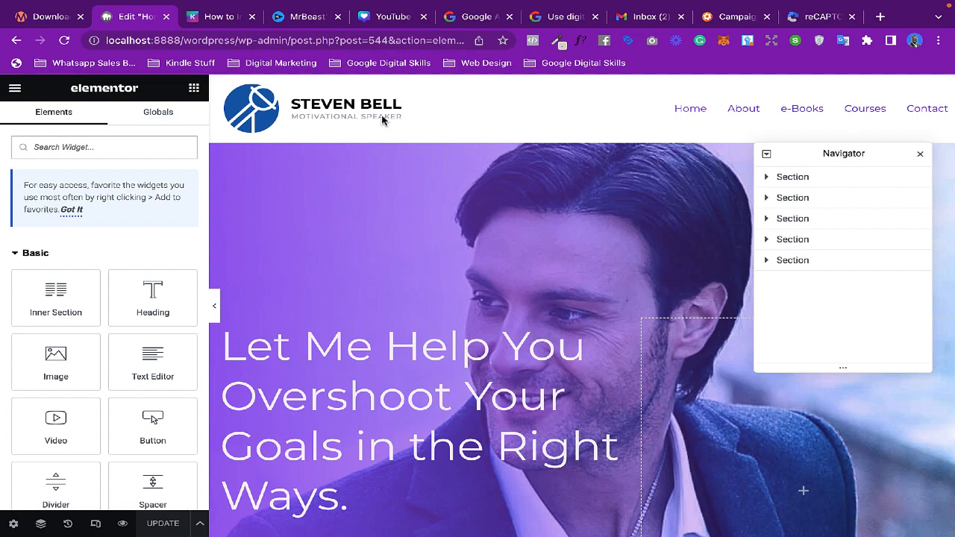
scroll(370, 272, down, 2)
scroll(369, 270, down, 2)
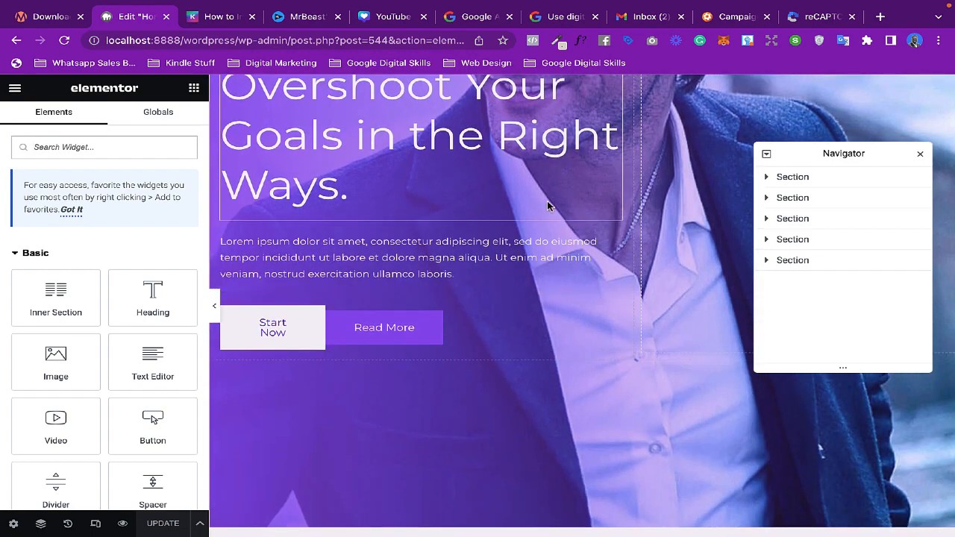
scroll(448, 223, up, 2)
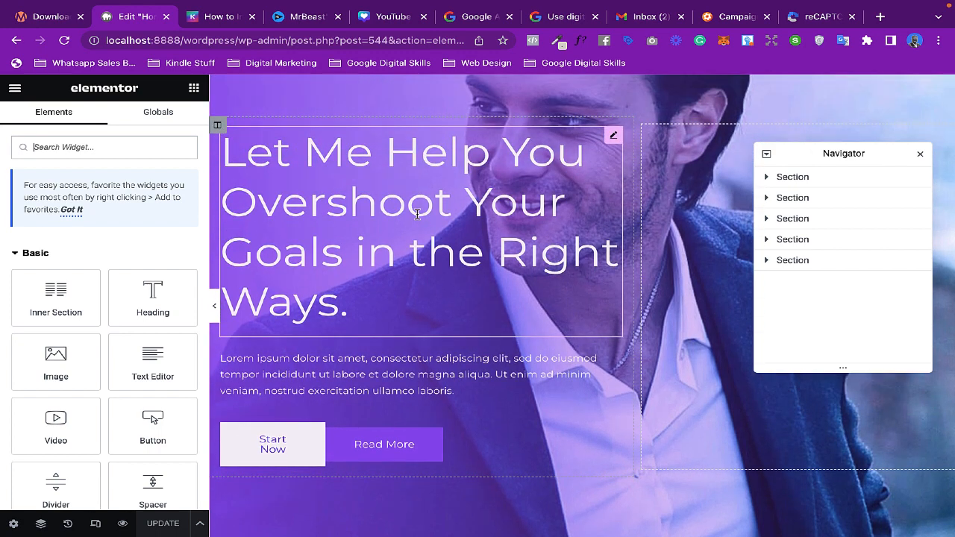
click(358, 207)
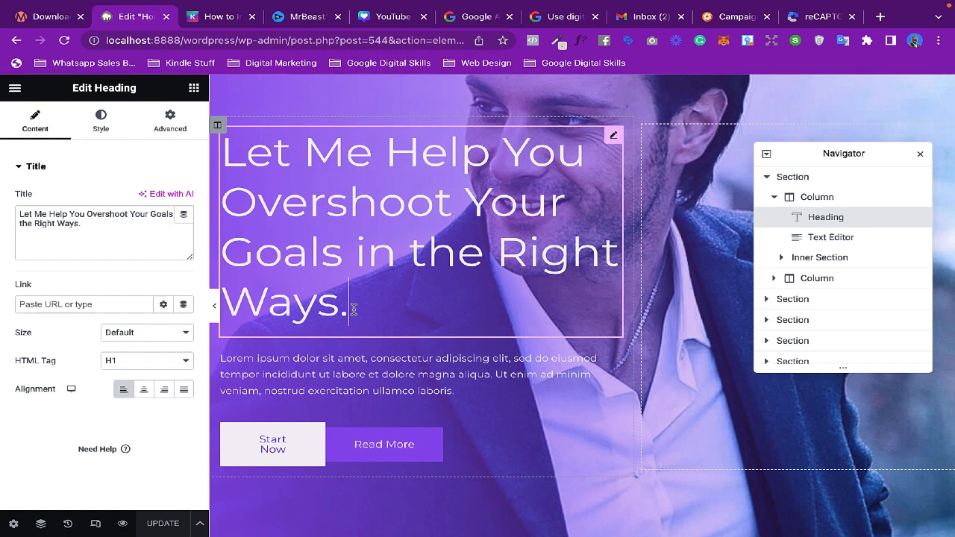
drag(354, 309, 222, 171)
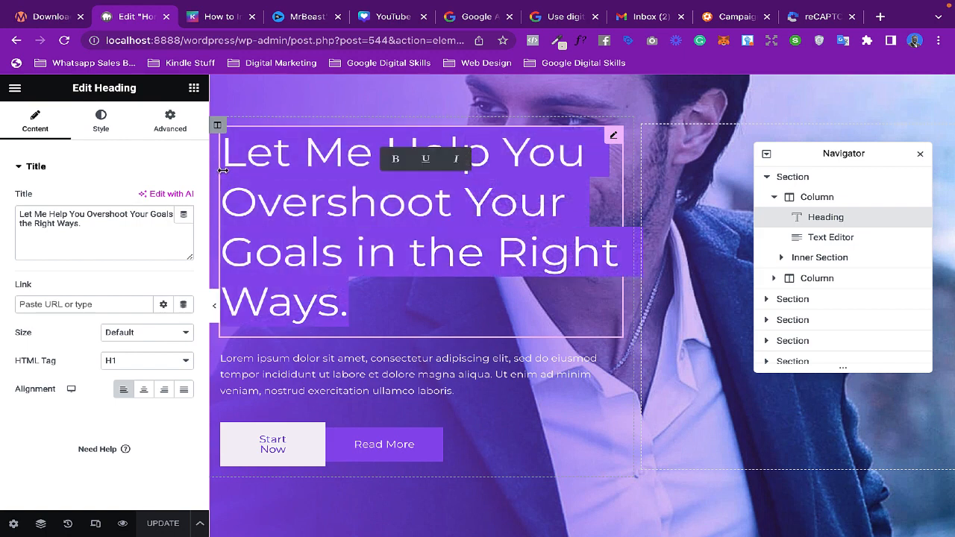
text(Beg)
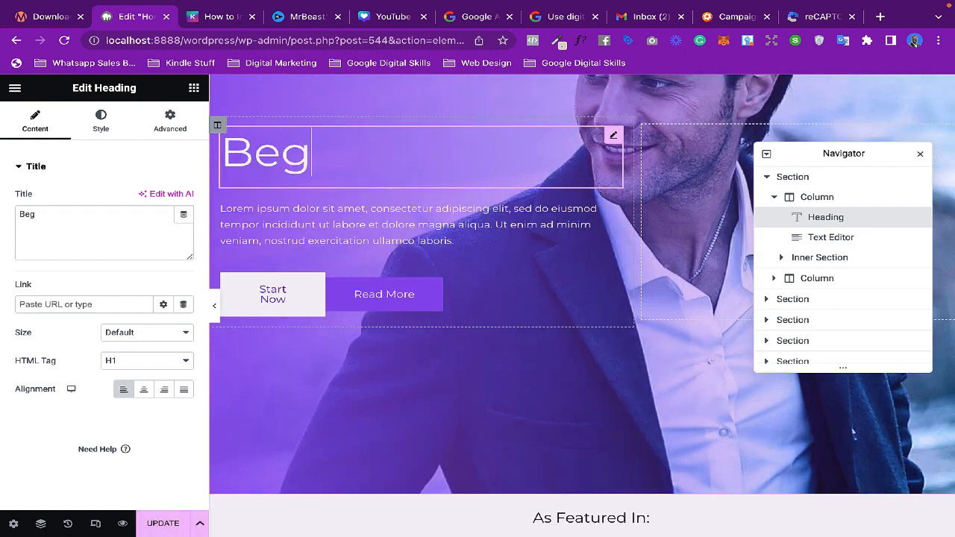
text(in Your )
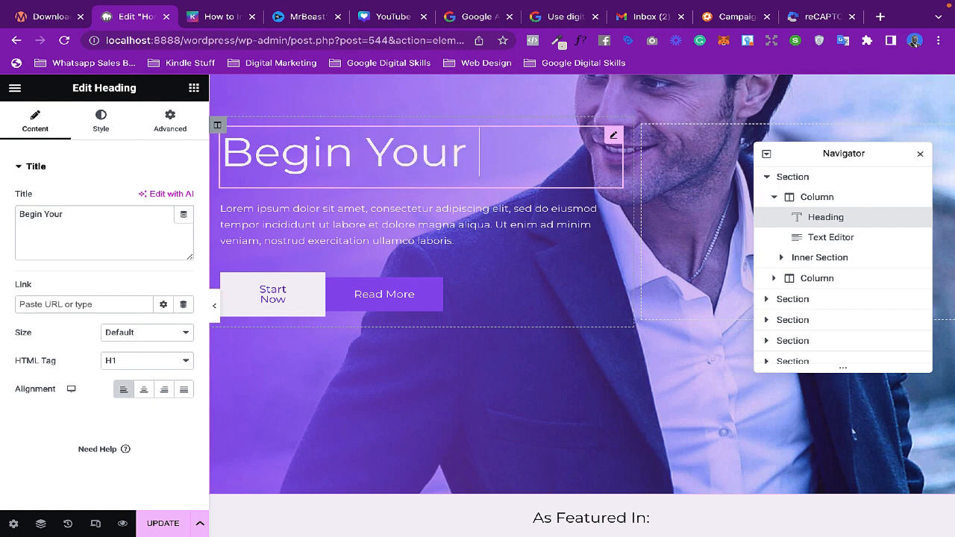
text(Journey to)
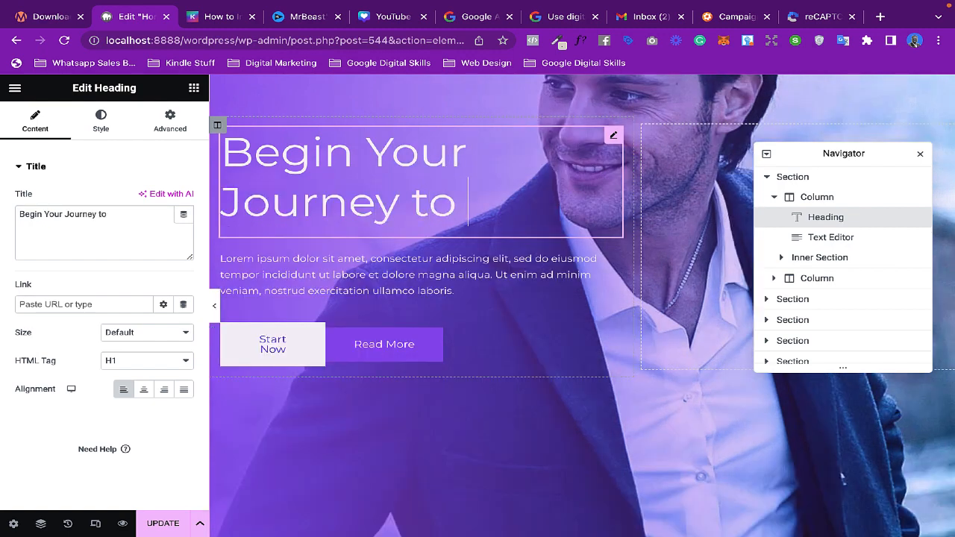
text( Pu)
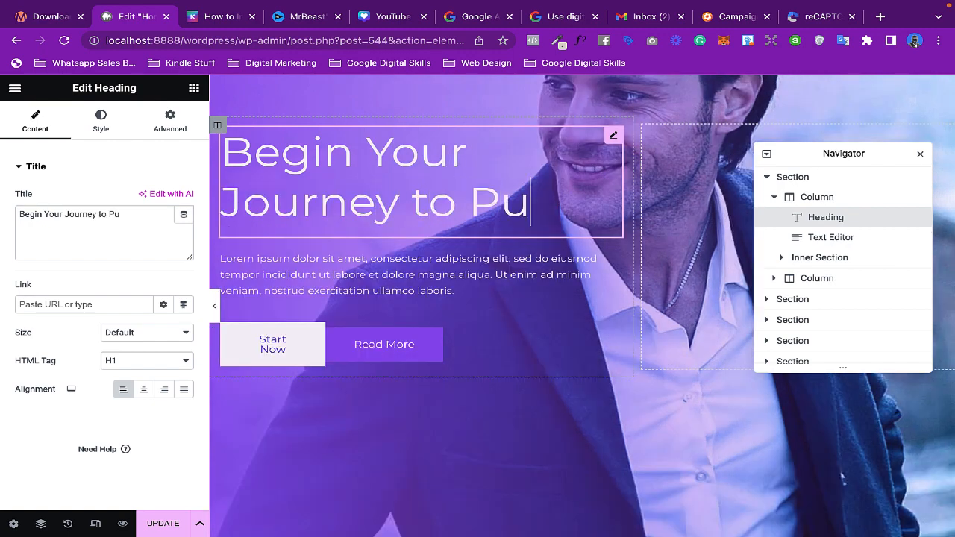
text(rpose Today)
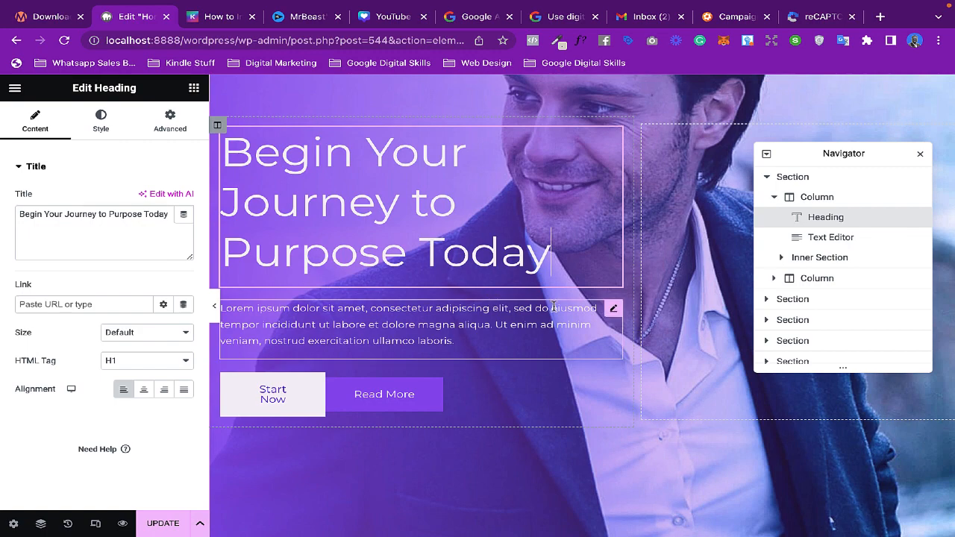
- Hide the editor panel and scroll through the homepage preview to review the sections
scroll(523, 324, down, 1)
scroll(470, 328, down, 1)
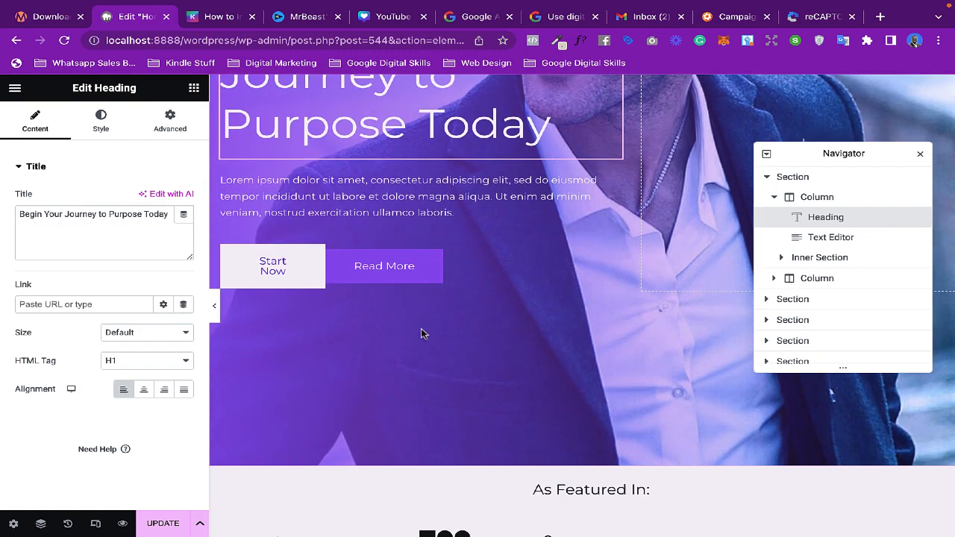
click(214, 306)
scroll(632, 289, up, 3)
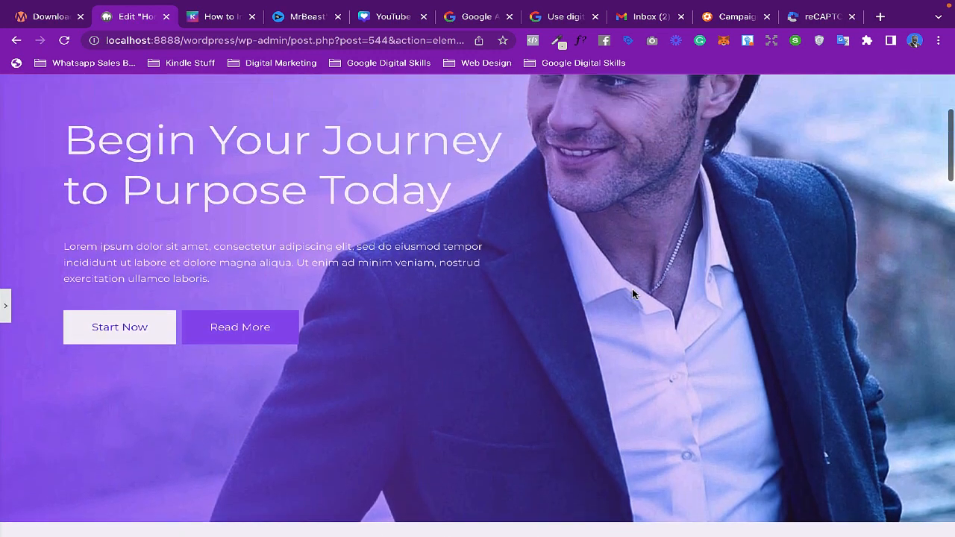
scroll(631, 288, down, 1)
scroll(632, 293, up, 2)
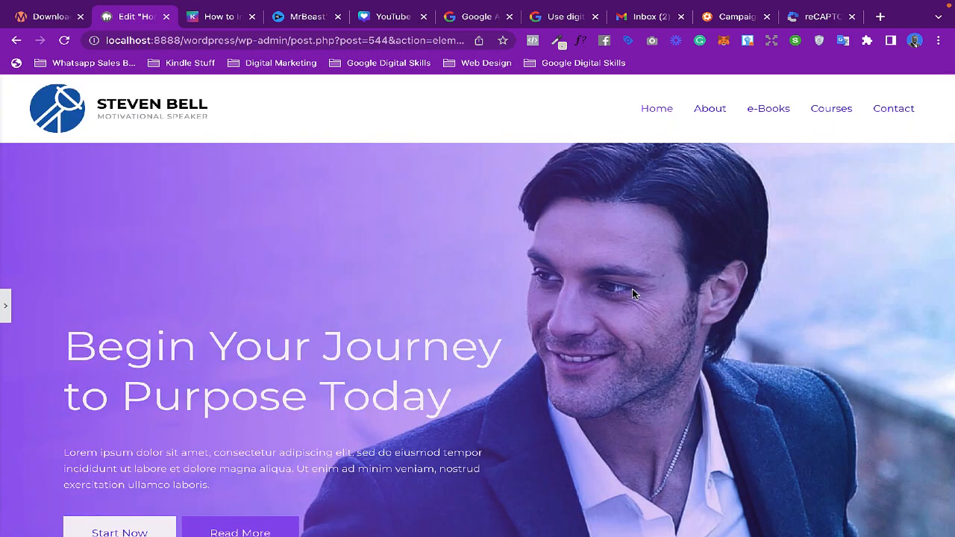
scroll(632, 294, down, 9)
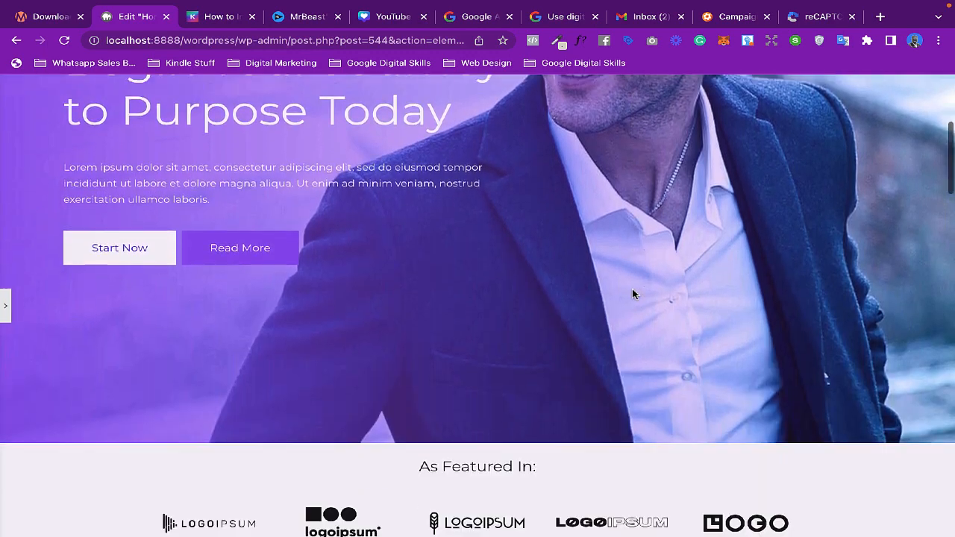
scroll(631, 294, down, 8)
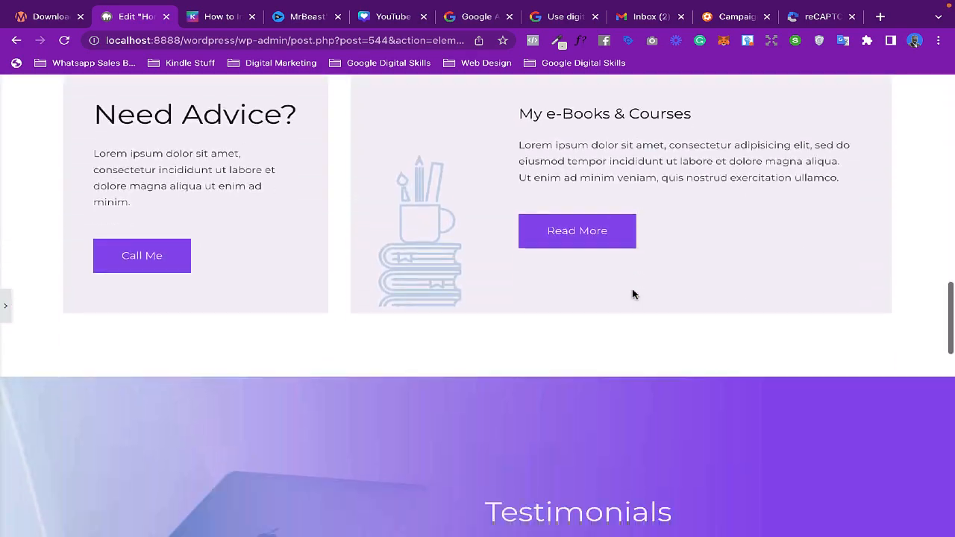
scroll(632, 293, down, 10)
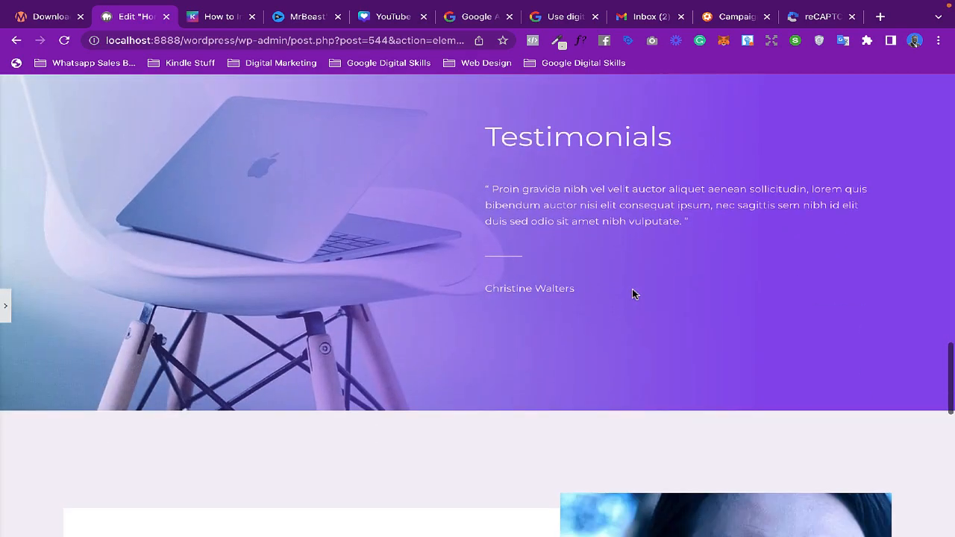
scroll(633, 291, up, 2)
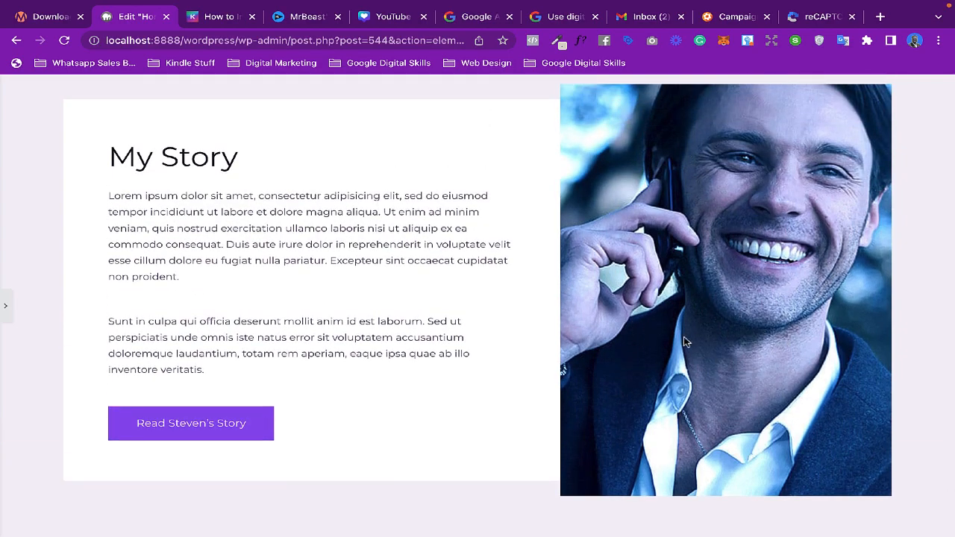
scroll(685, 342, down, 5)
scroll(684, 339, up, 20)
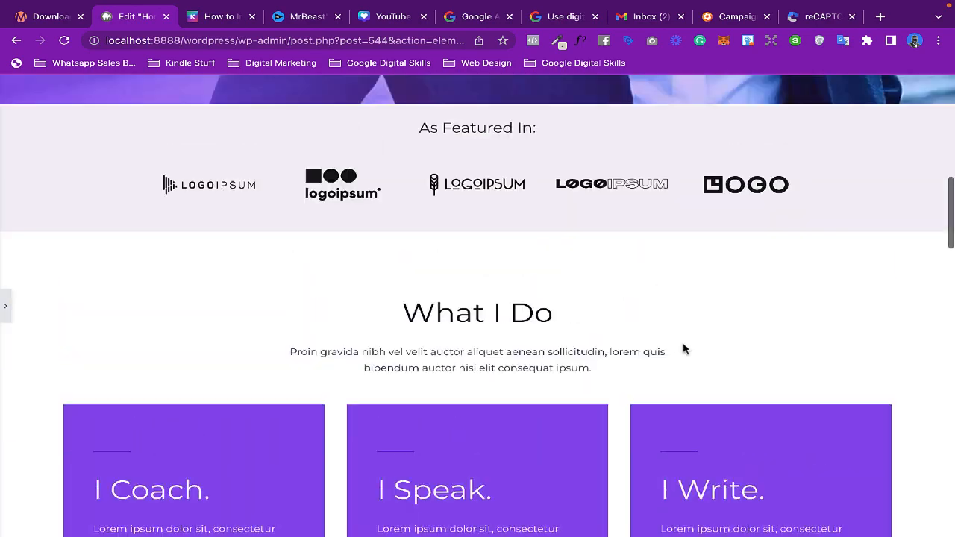
scroll(684, 348, up, 8)
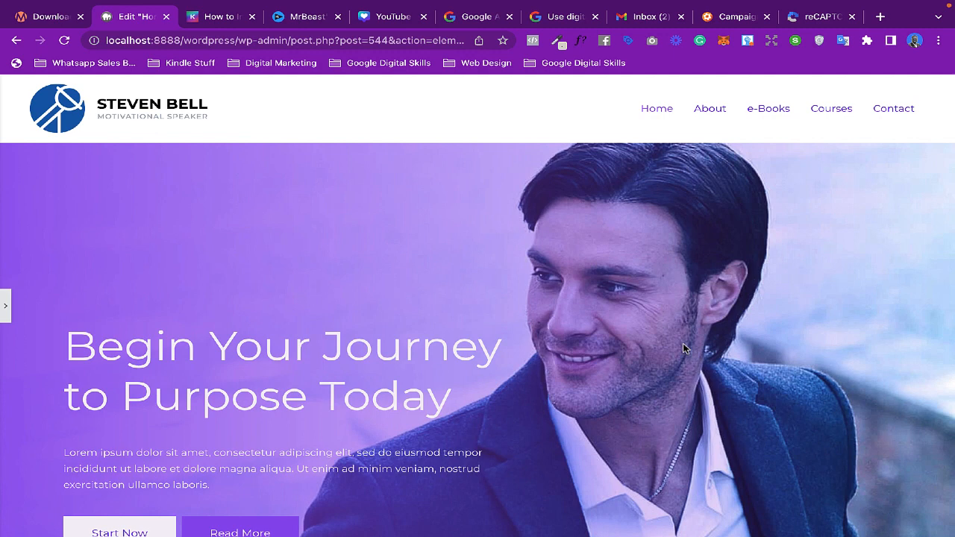
scroll(684, 348, down, 1)
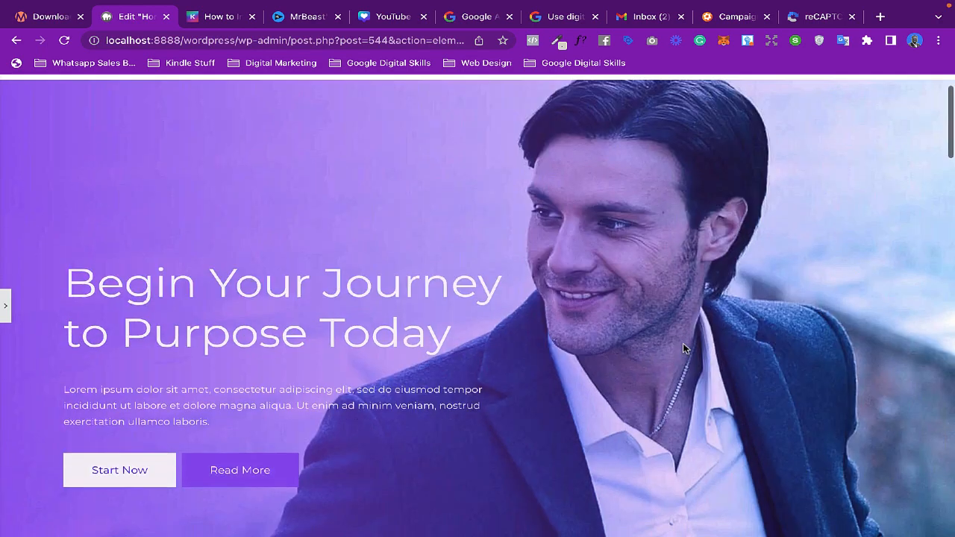